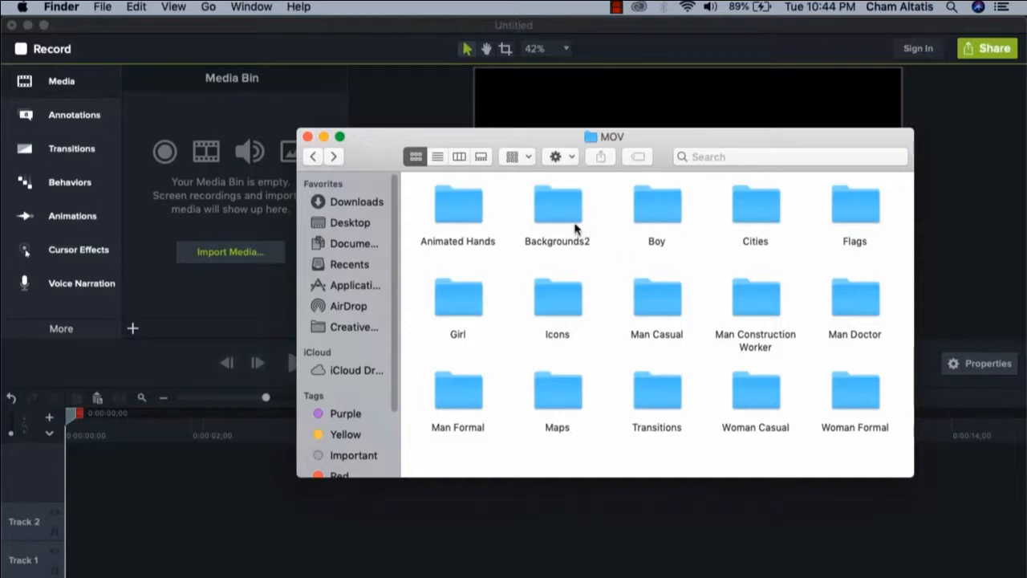
# Import Office_1.mp4 from the Backgrounds2 folder into the media bin
pyautogui.click(550, 213)
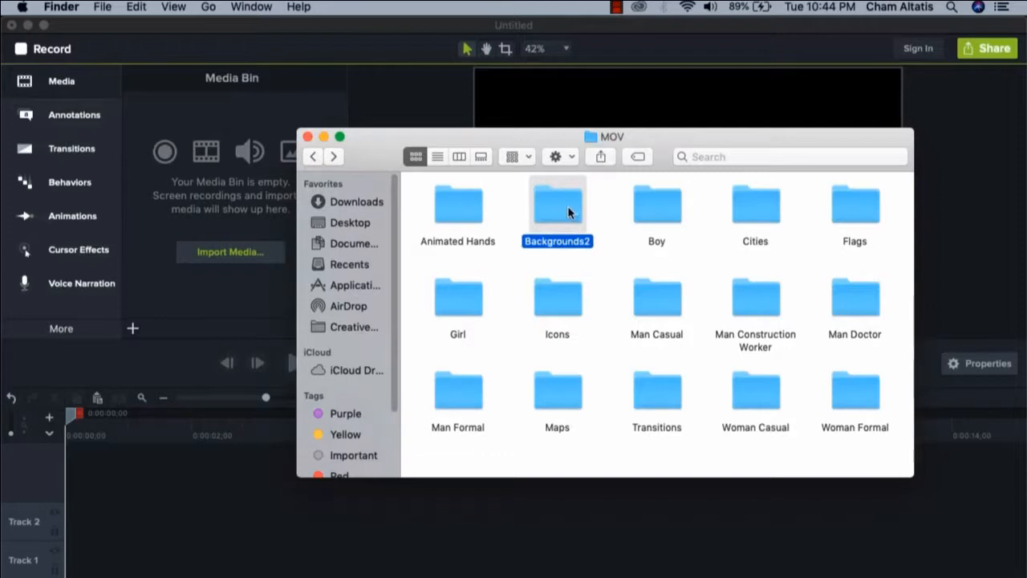
pyautogui.doubleClick(571, 212)
pyautogui.scroll(5, 648, 287)
pyautogui.scroll(9, 648, 288)
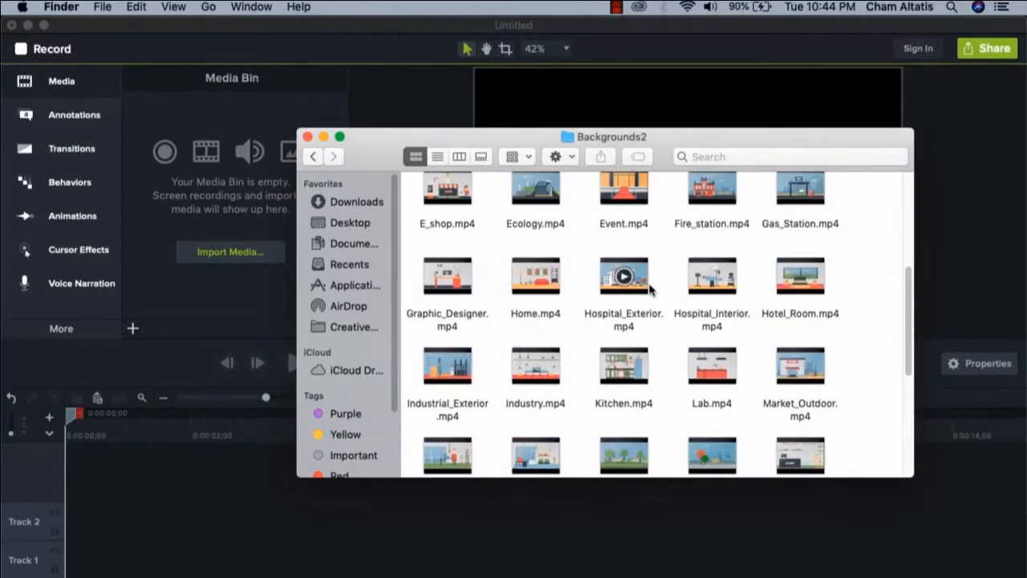
pyautogui.scroll(-8, 680, 295)
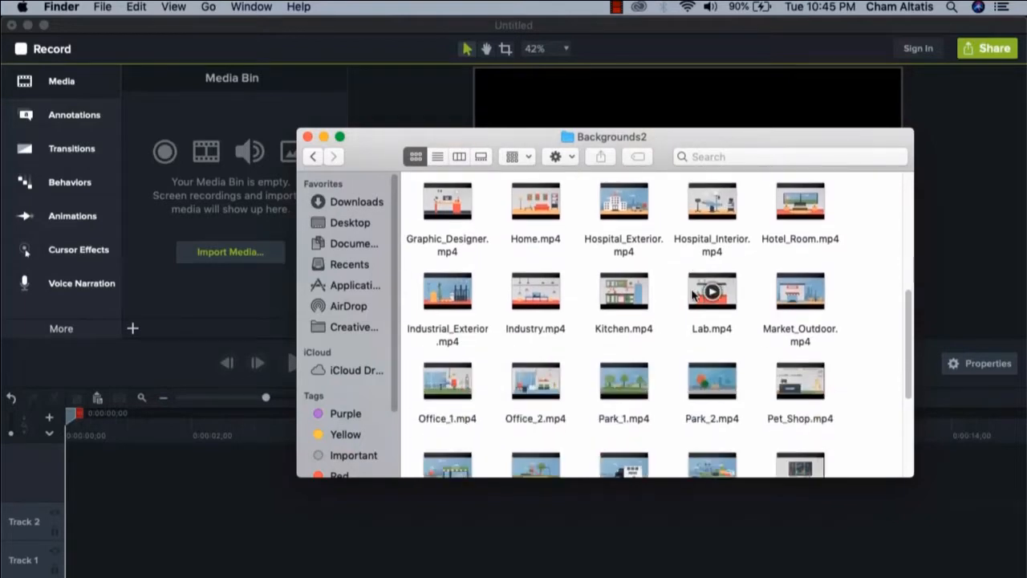
pyautogui.scroll(-2, 693, 297)
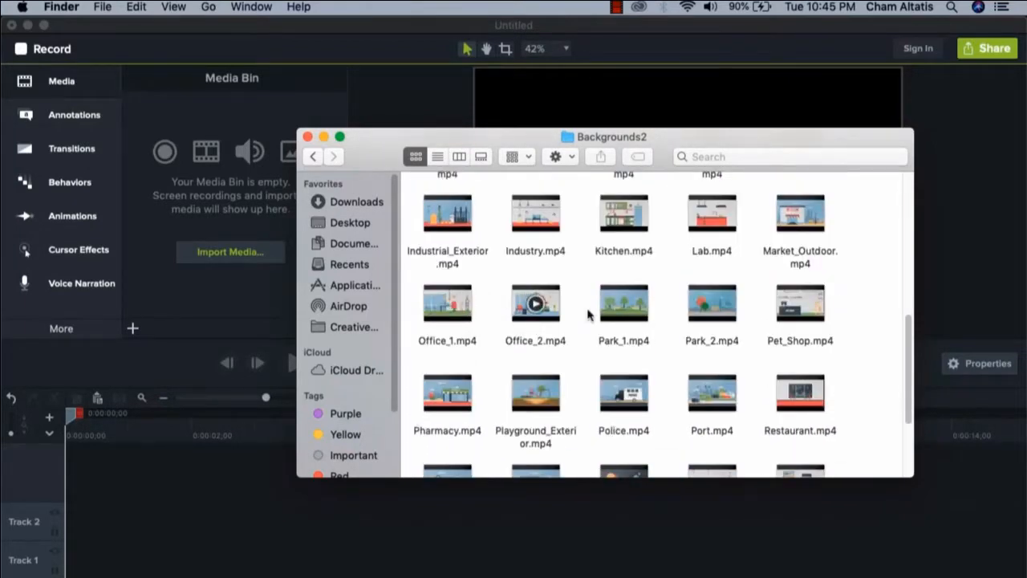
pyautogui.moveTo(443, 302); pyautogui.dragTo(211, 171)
# Import Sitting_Working.mov from the Man Formal folder into the media bin
pyautogui.click(313, 158)
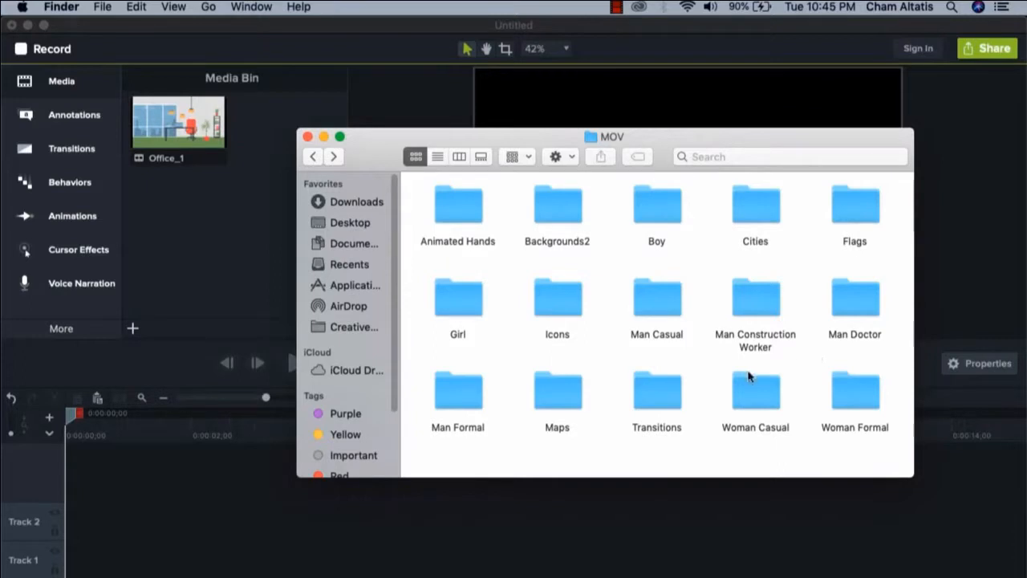
pyautogui.doubleClick(444, 399)
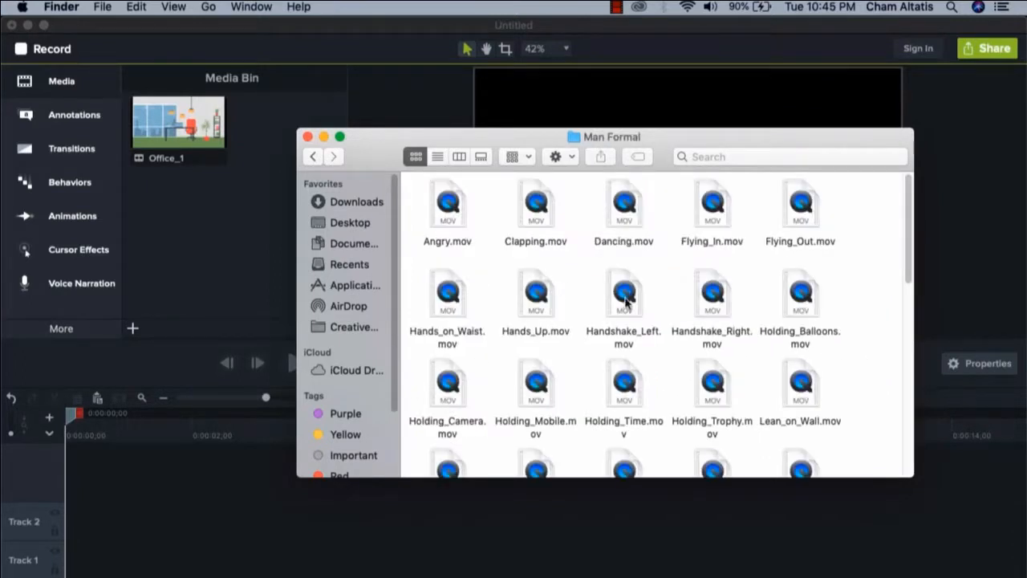
pyautogui.scroll(-10, 688, 327)
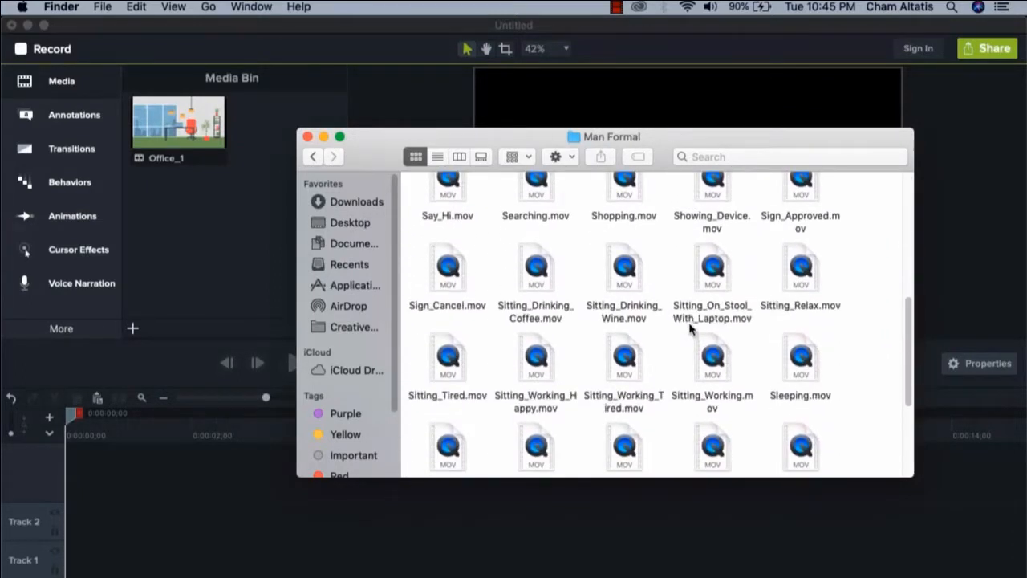
pyautogui.moveTo(714, 351); pyautogui.dragTo(225, 212)
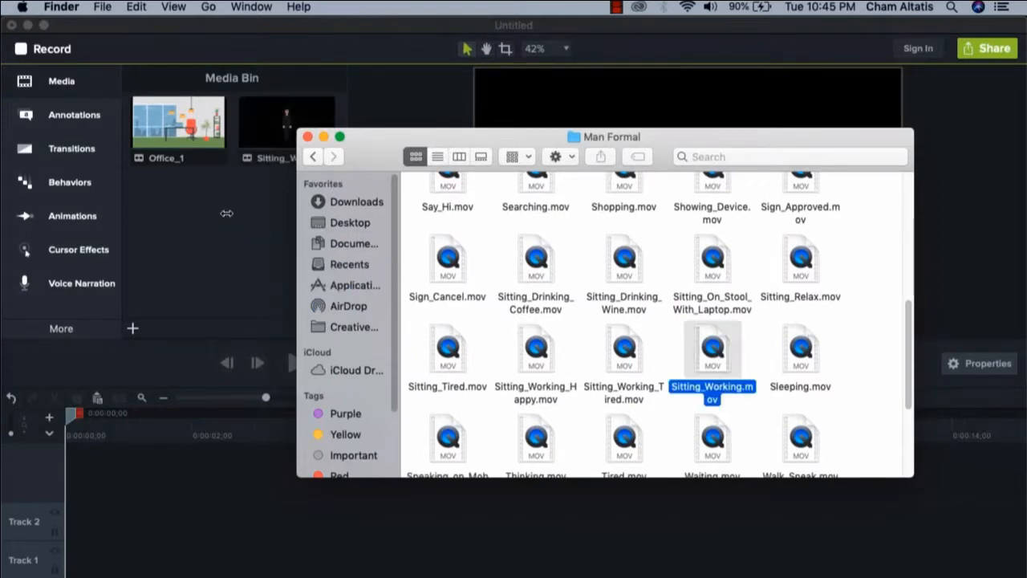
# Import Digital_Marketing_YouTube.mov from the MOV folder inside Icons > Digital_Marketing into the media bin
pyautogui.click(313, 157)
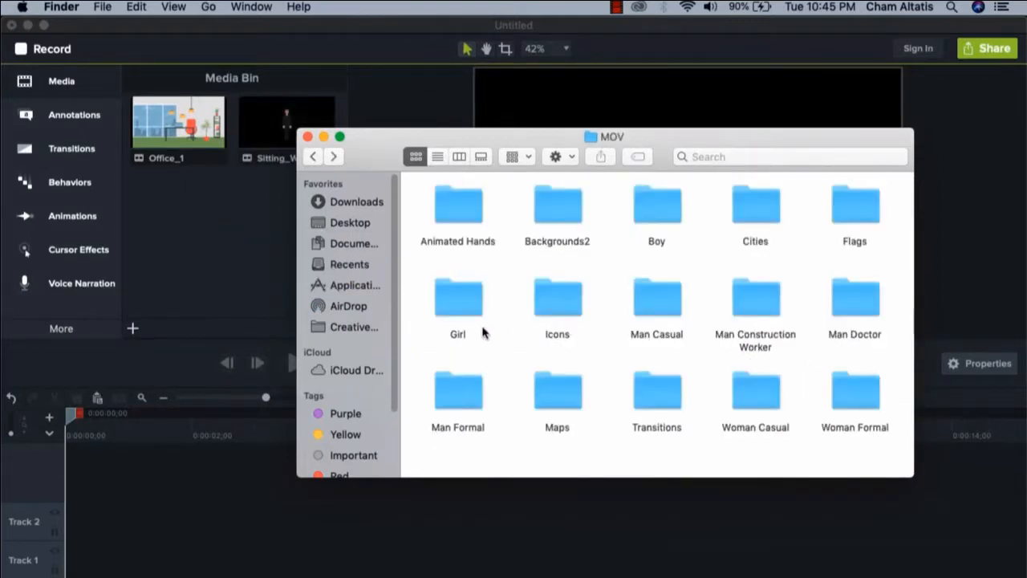
pyautogui.doubleClick(554, 305)
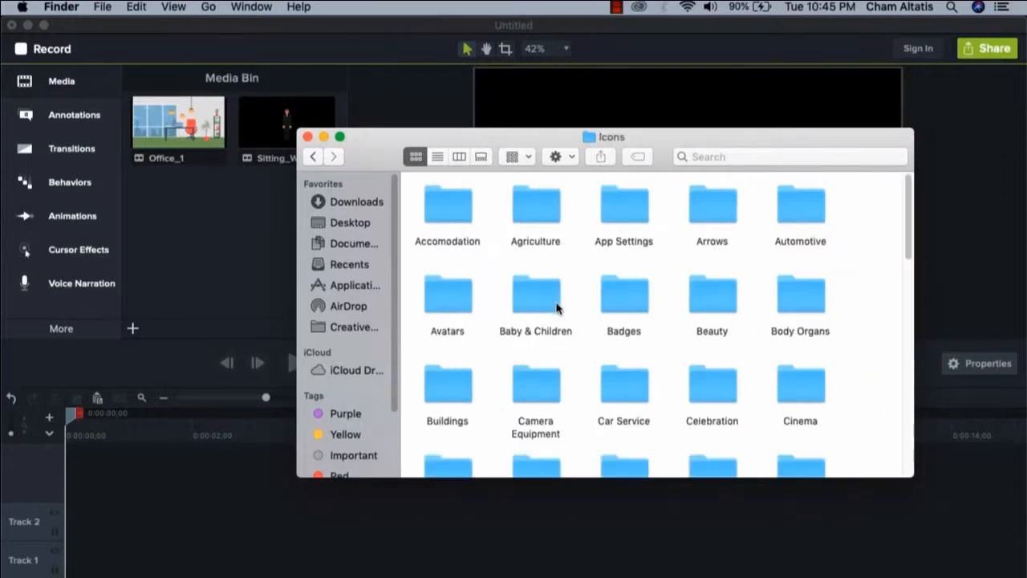
pyautogui.scroll(-5, 566, 307)
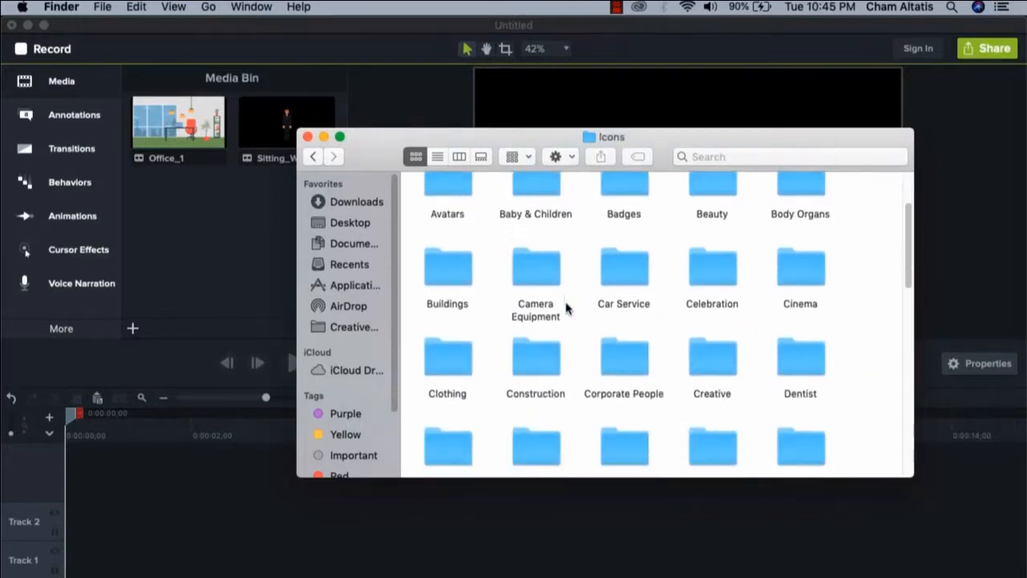
pyautogui.scroll(-1, 565, 307)
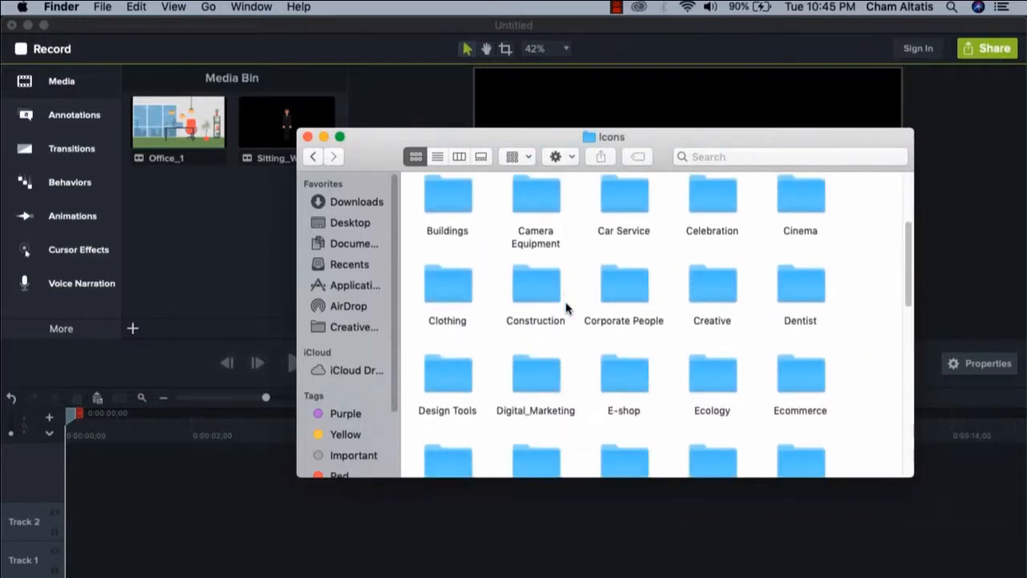
pyautogui.click(532, 362)
pyautogui.doubleClick(532, 362)
pyautogui.click(543, 213)
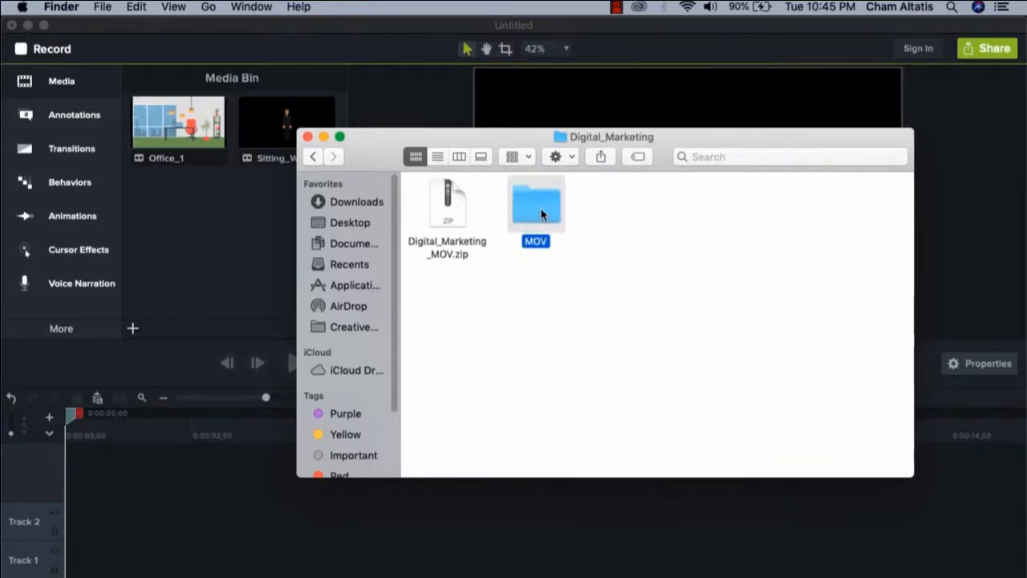
pyautogui.doubleClick(543, 214)
pyautogui.scroll(-2, 628, 252)
pyautogui.click(629, 411)
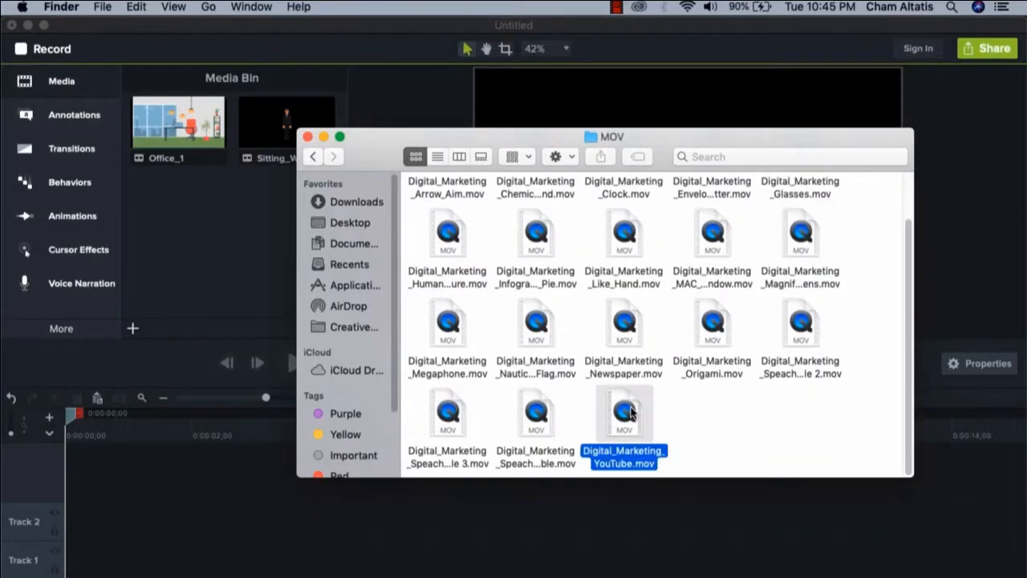
pyautogui.moveTo(630, 411); pyautogui.dragTo(208, 229)
# Return to Camtasia and place the Office_1 background clip at the beginning of Track 2
pyautogui.click(227, 267)
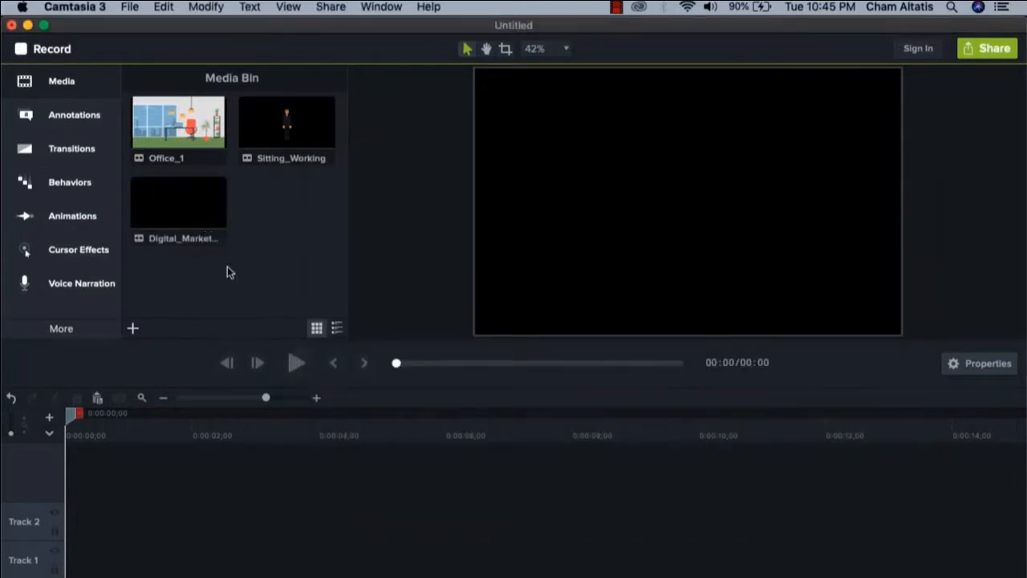
pyautogui.click(180, 124)
pyautogui.moveTo(178, 128); pyautogui.dragTo(58, 522)
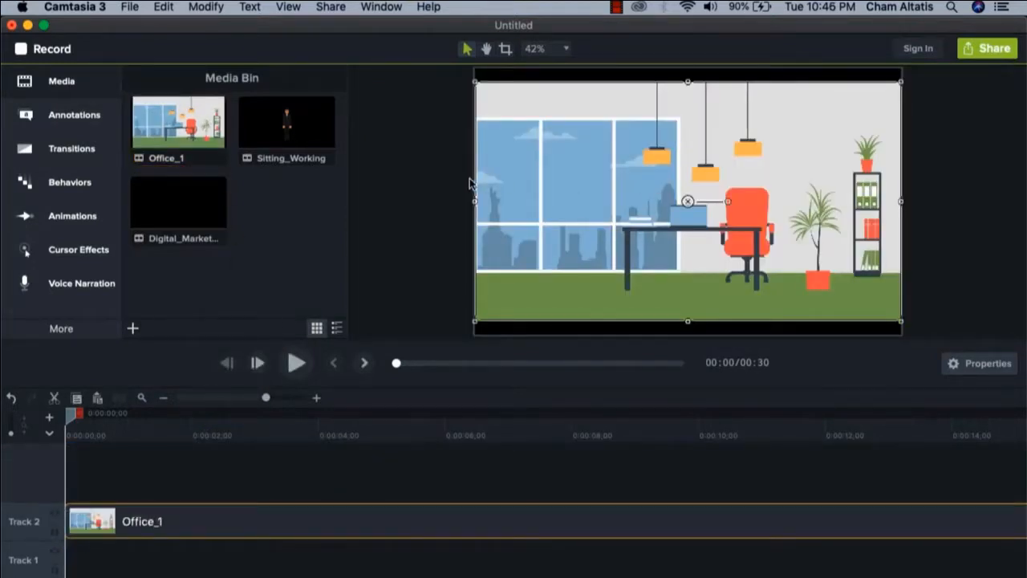
pyautogui.click(412, 189)
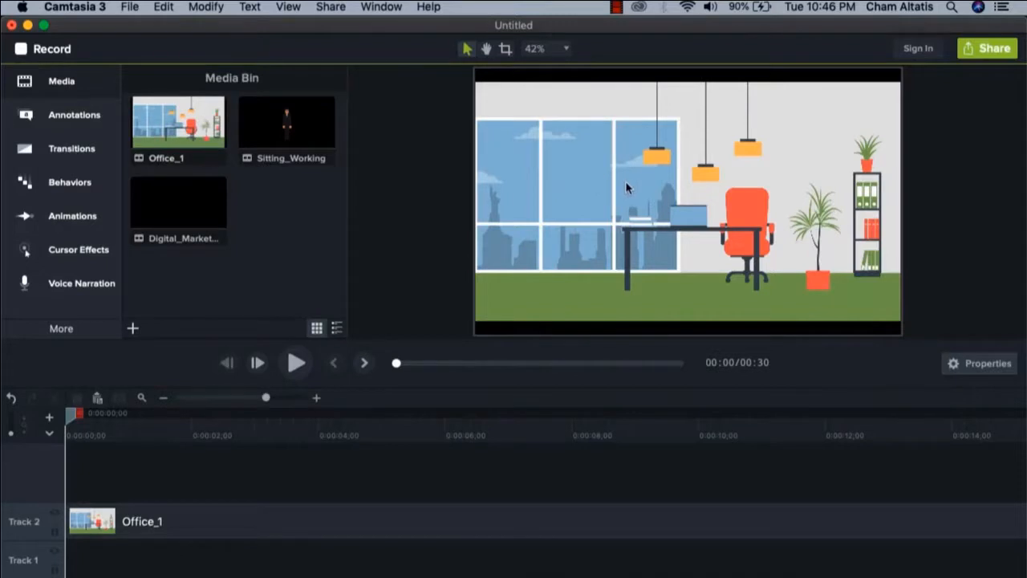
# Set the project's canvas dimensions to 1080p HD (1920x1080) and apply the setting
pyautogui.click(616, 180)
pyautogui.rightClick(615, 178)
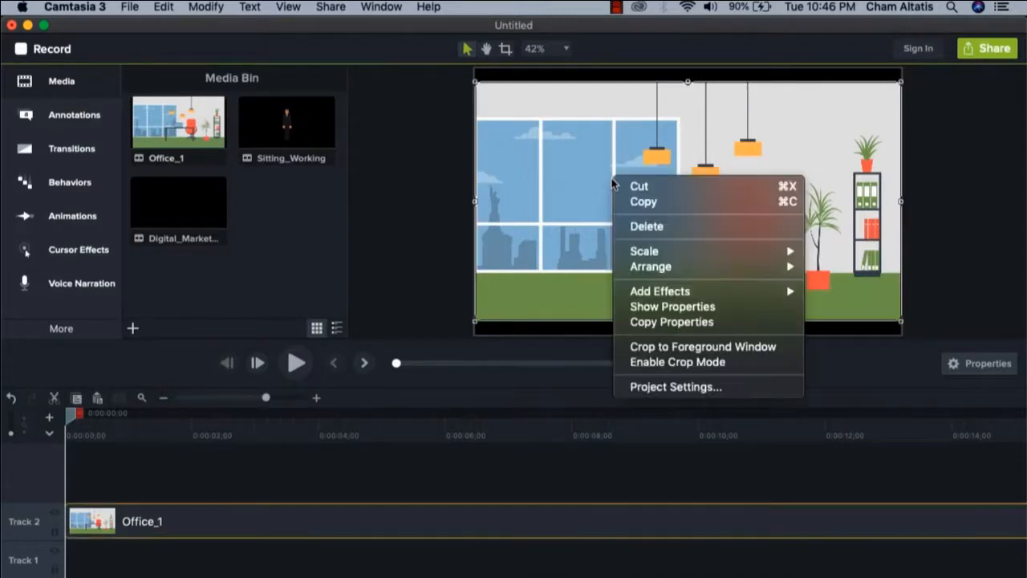
pyautogui.click(671, 388)
pyautogui.click(720, 217)
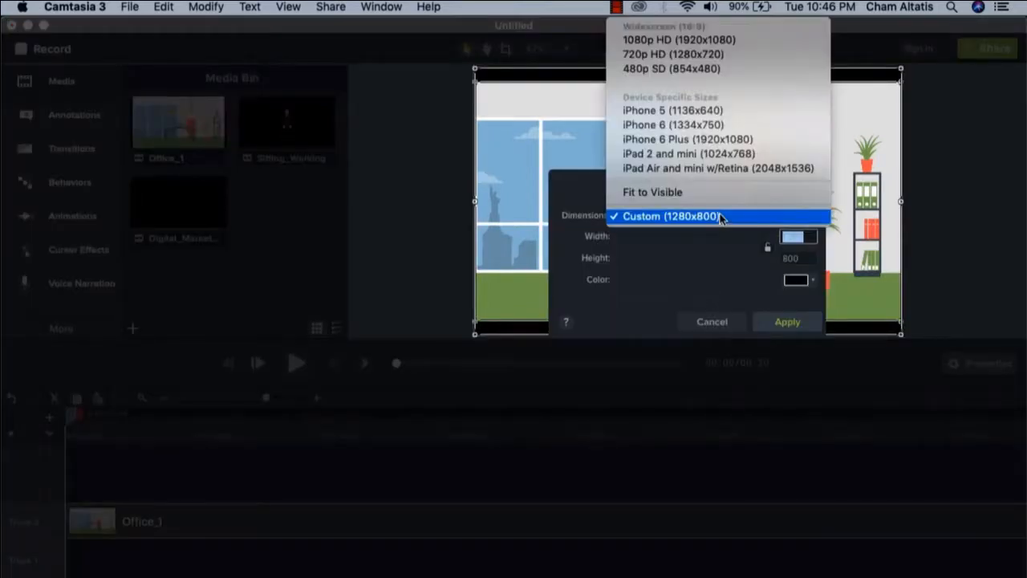
pyautogui.click(697, 42)
pyautogui.click(788, 322)
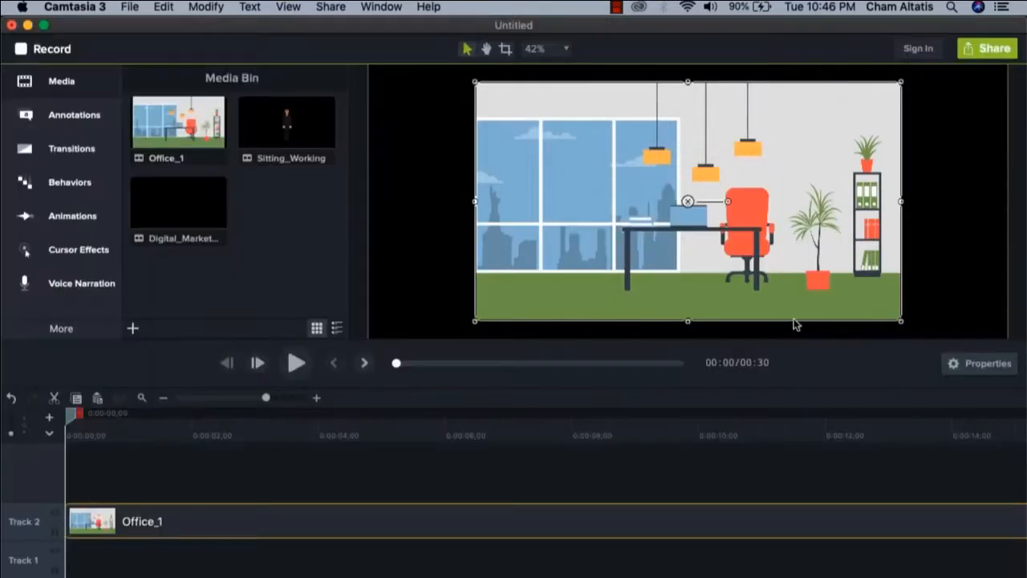
pyautogui.click(464, 208)
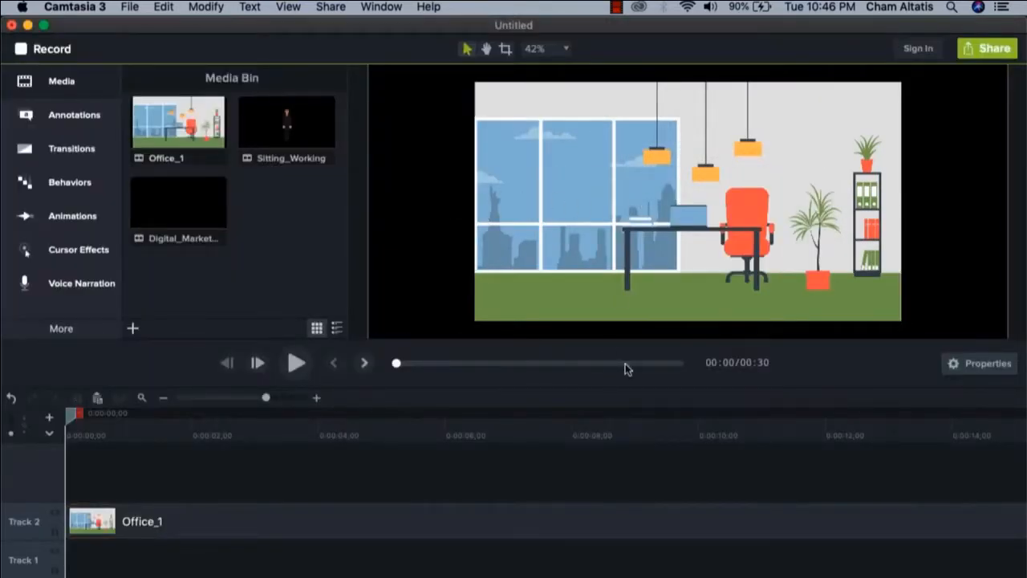
# Play the Office_1 background clip from the start and pause at about 7 seconds
pyautogui.click(303, 520)
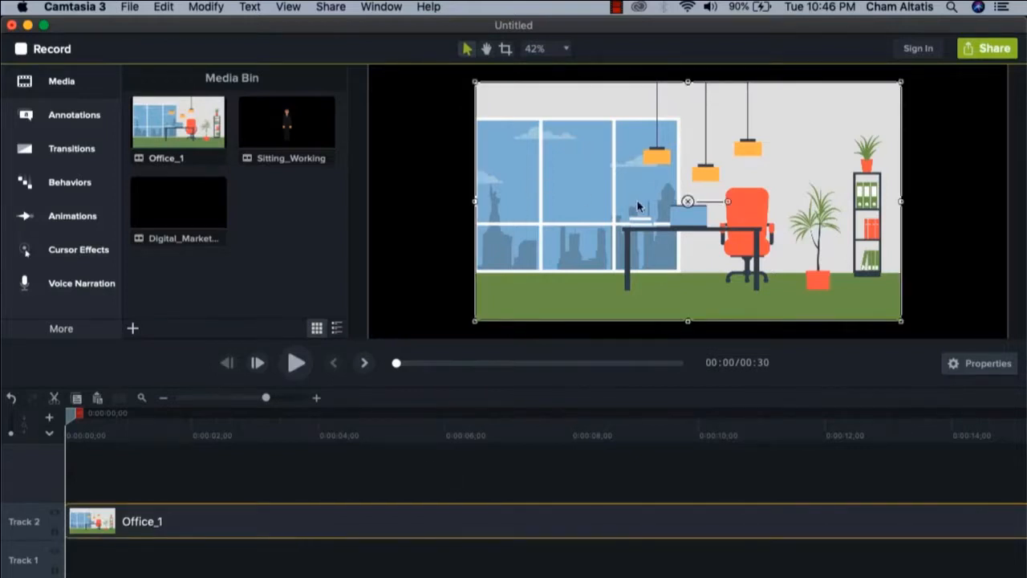
pyautogui.click(414, 222)
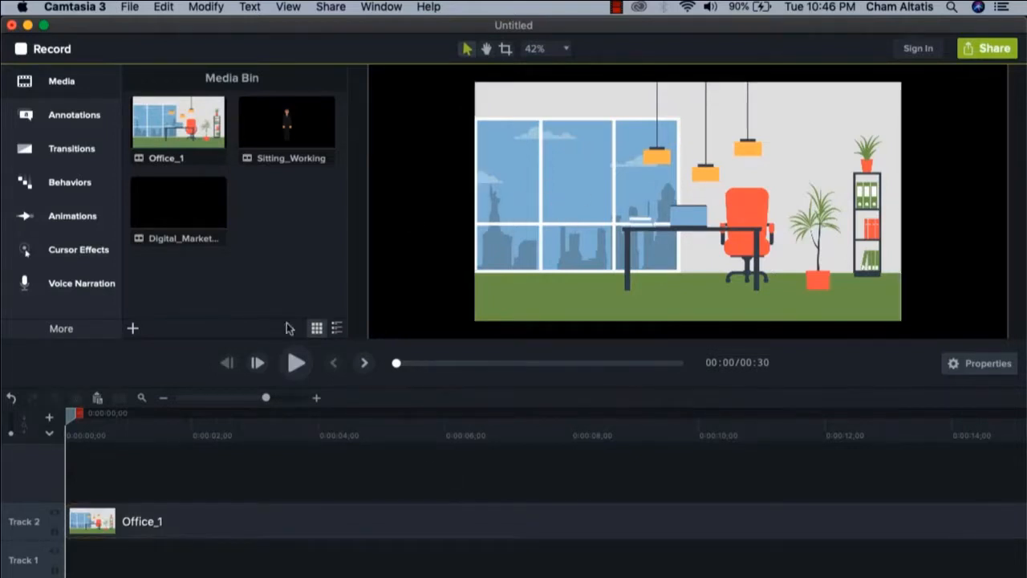
pyautogui.click(300, 367)
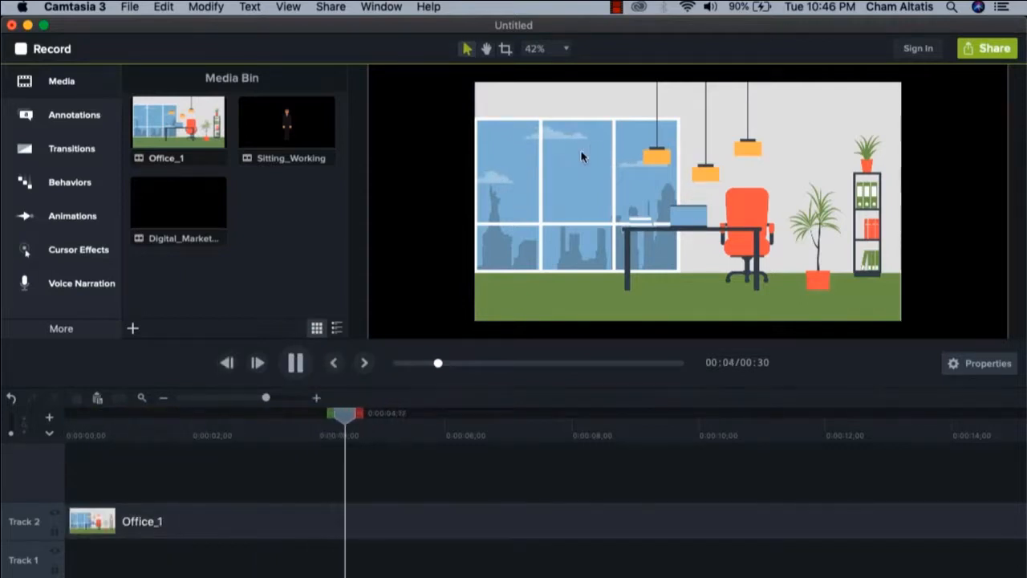
pyautogui.click(297, 365)
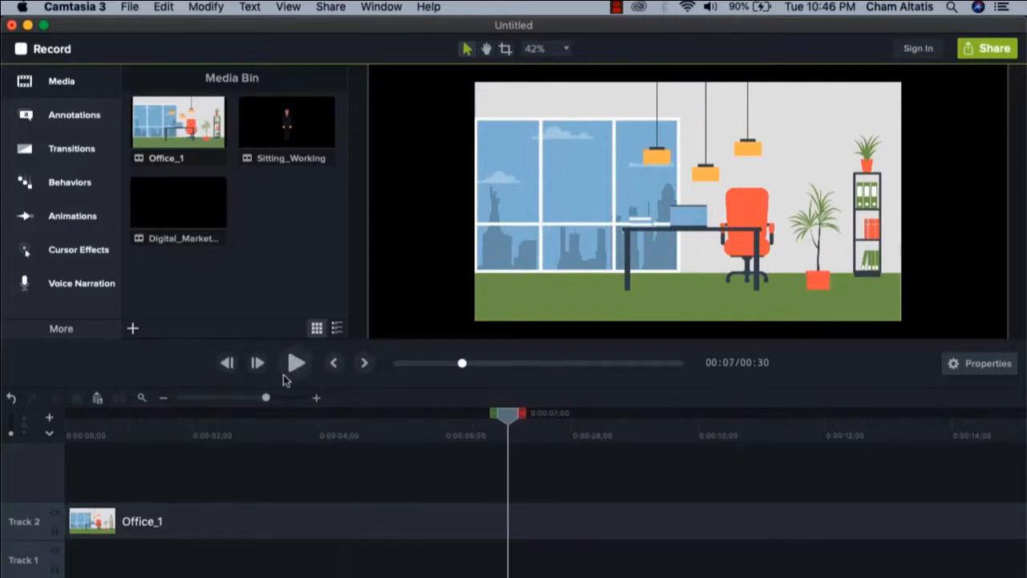
# Add the Sitting_Working clip at the start of Track 3 above Office_1 and move the playhead to about 1 second
pyautogui.moveTo(265, 397); pyautogui.dragTo(248, 403)
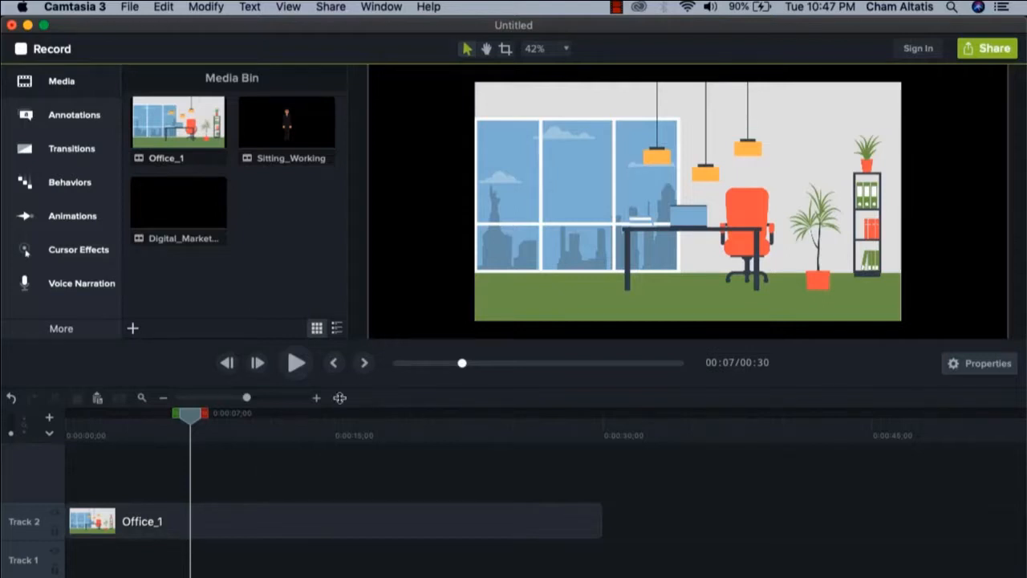
pyautogui.moveTo(286, 122); pyautogui.dragTo(100, 459)
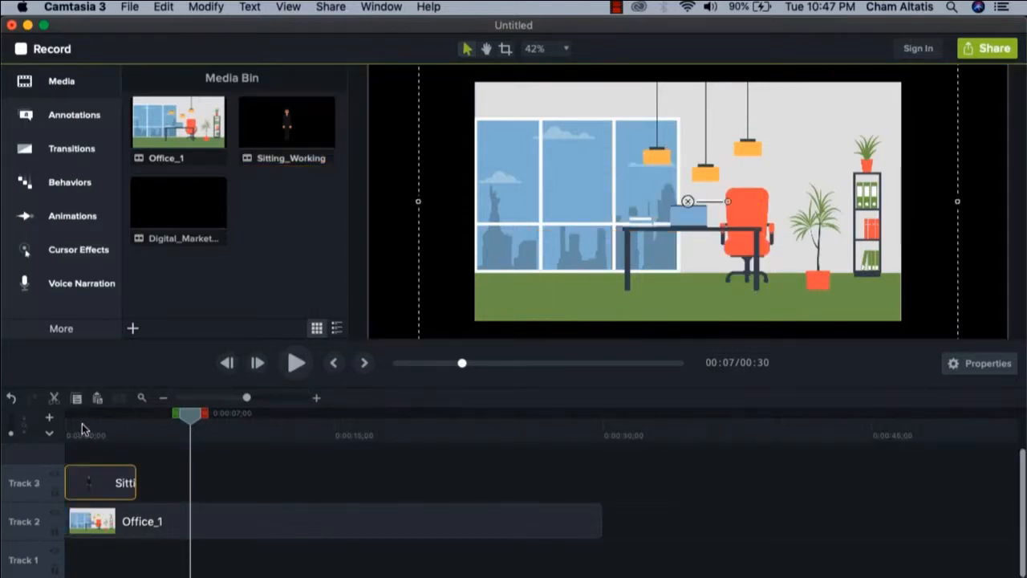
pyautogui.moveTo(81, 425)
pyautogui.mouseDown()
pyautogui.moveTo(65, 425)
pyautogui.moveTo(87, 428)
pyautogui.mouseUp()
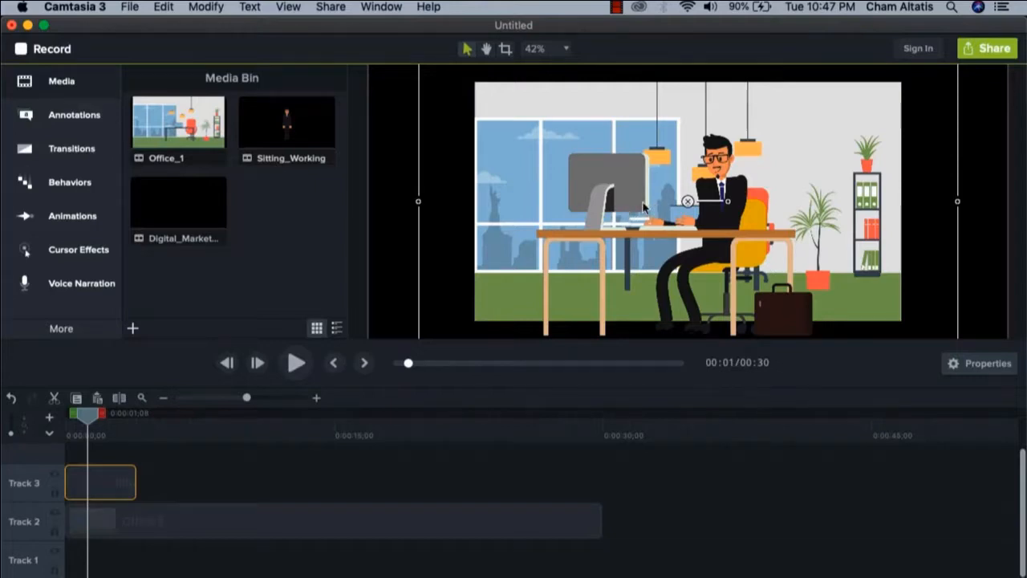
# Scale the Sitting_Working character to about 39.3% and position it at about X 342, Y -33, beside the office bookshelf
pyautogui.moveTo(617, 197); pyautogui.dragTo(683, 207)
pyautogui.click(998, 367)
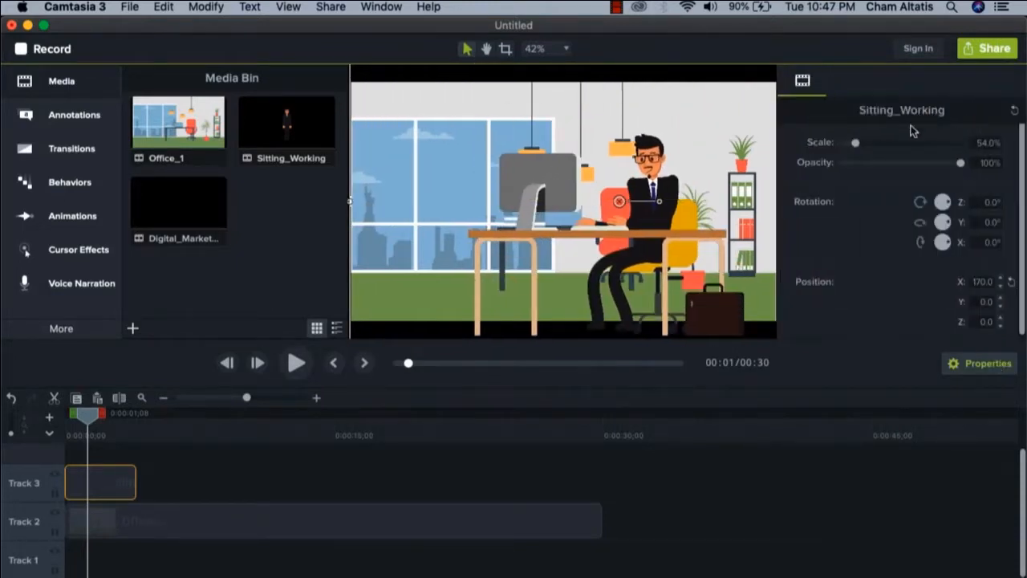
pyautogui.moveTo(856, 143); pyautogui.dragTo(852, 144)
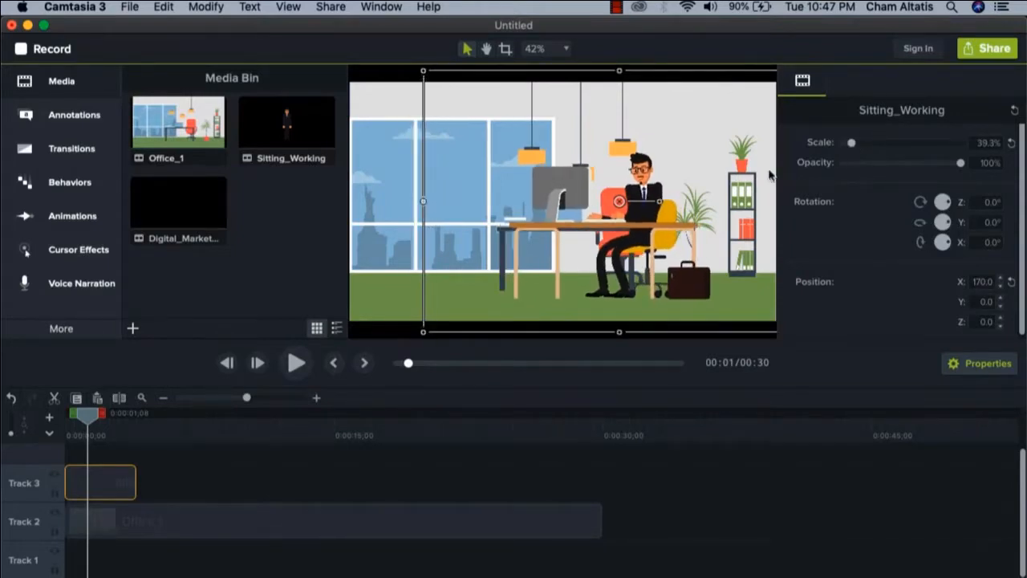
pyautogui.moveTo(561, 210); pyautogui.dragTo(616, 221)
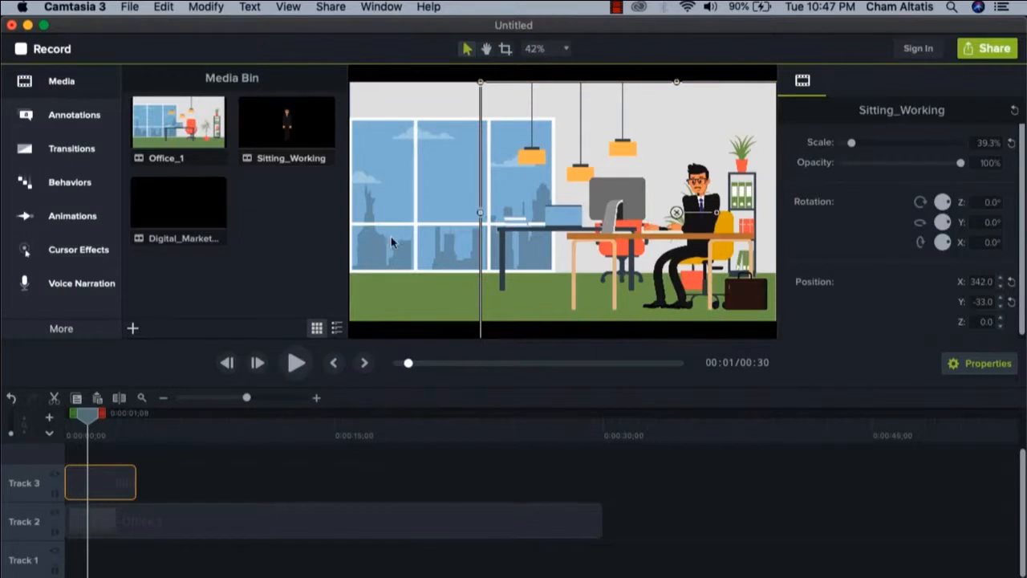
# Add the Digital_Marketing_YouTube clip at the start of Track 4 and move its video-player icon over the office window
pyautogui.click(420, 484)
pyautogui.click(191, 211)
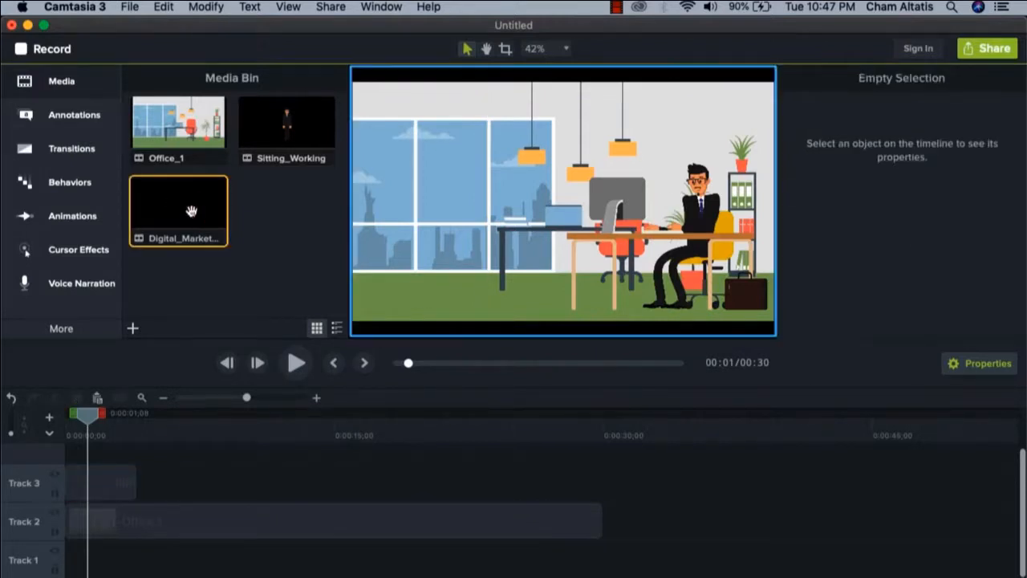
pyautogui.moveTo(191, 211); pyautogui.dragTo(68, 453)
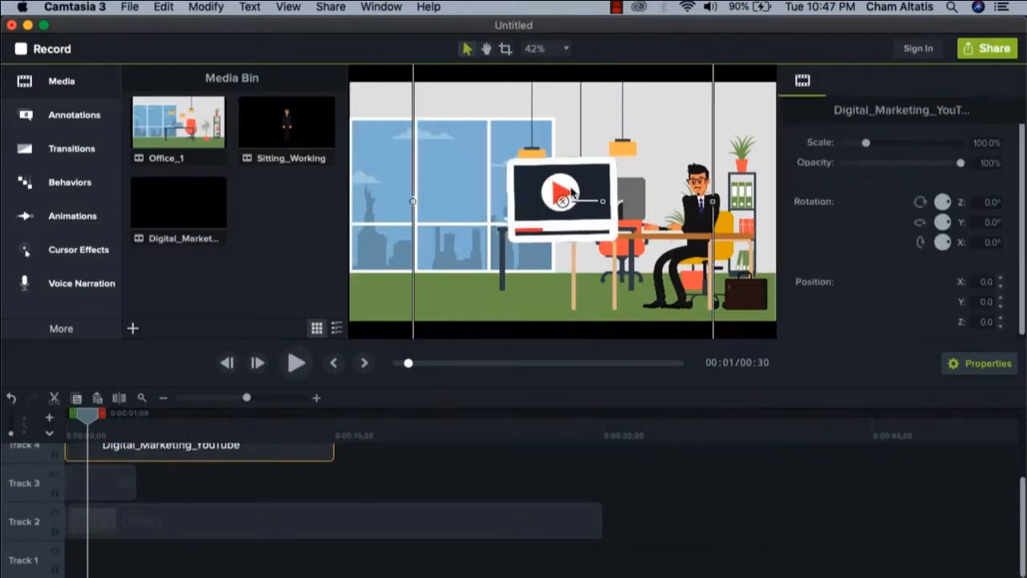
pyautogui.moveTo(571, 192); pyautogui.dragTo(447, 165)
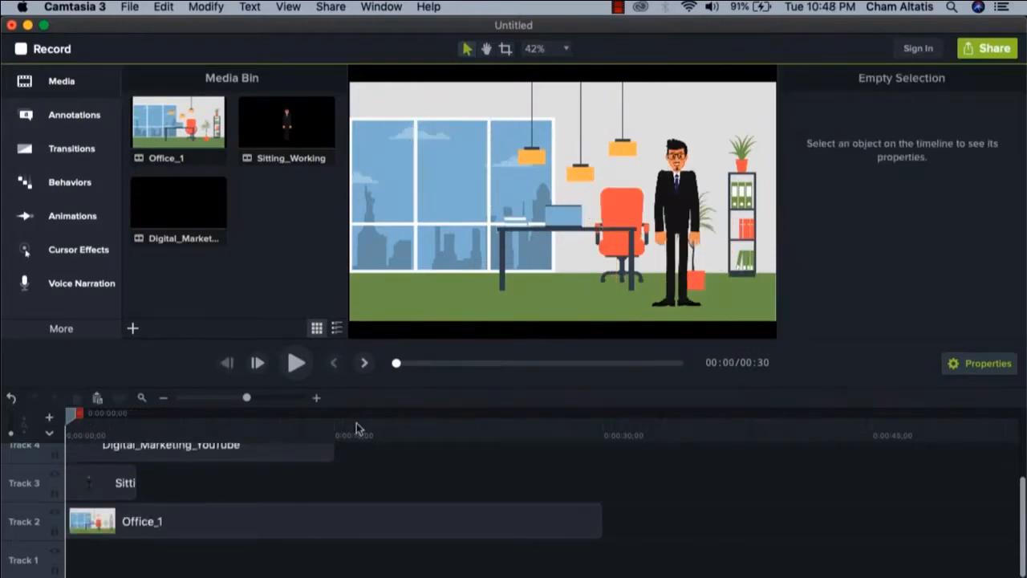
# Play the layered scene to about 3 seconds and apply the Color Adjustment visual effect to the Office_1 clip
pyautogui.press('space')
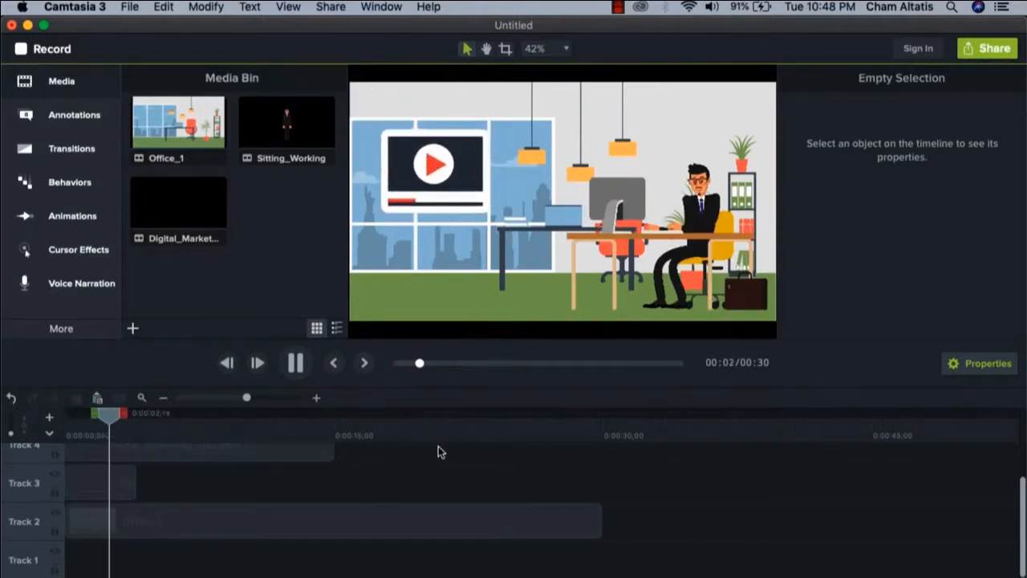
pyautogui.press('space')
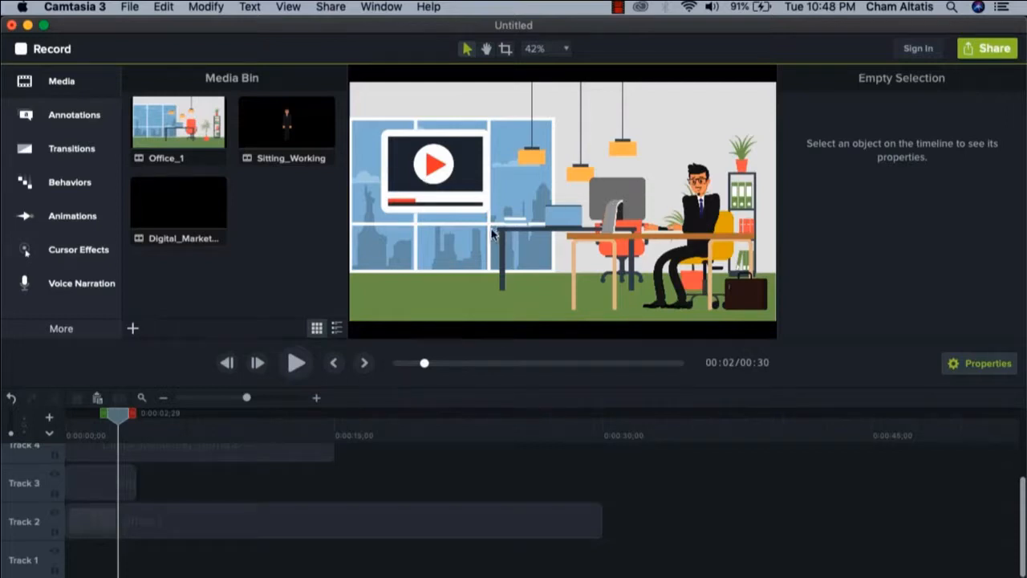
pyautogui.click(154, 525)
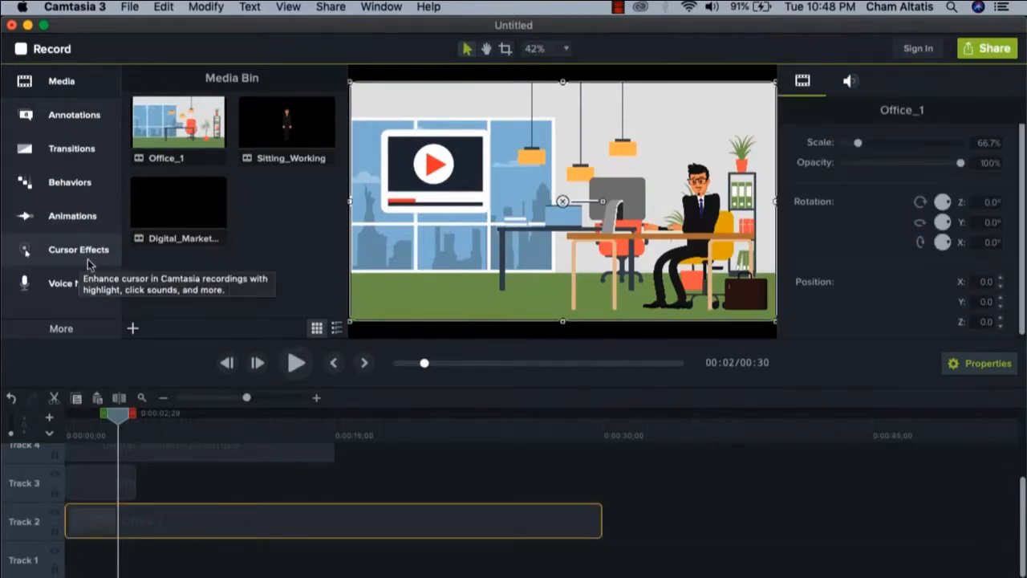
pyautogui.click(69, 334)
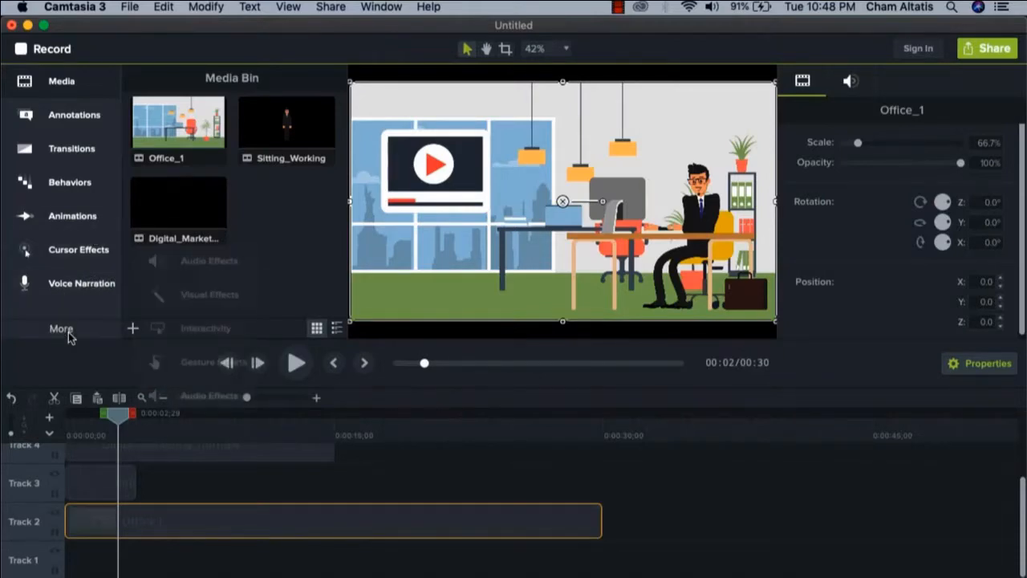
pyautogui.click(192, 297)
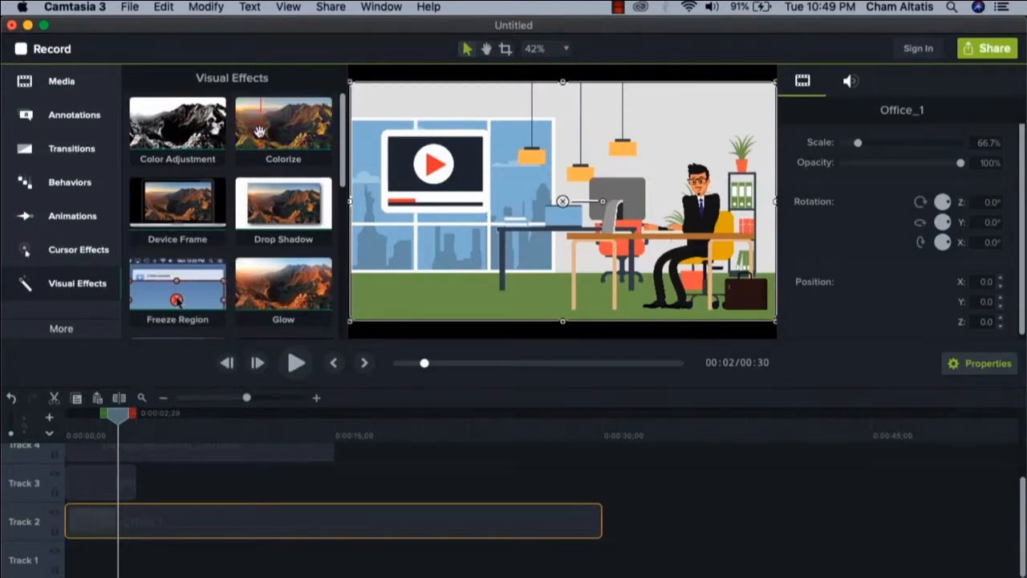
pyautogui.moveTo(173, 124); pyautogui.dragTo(112, 521)
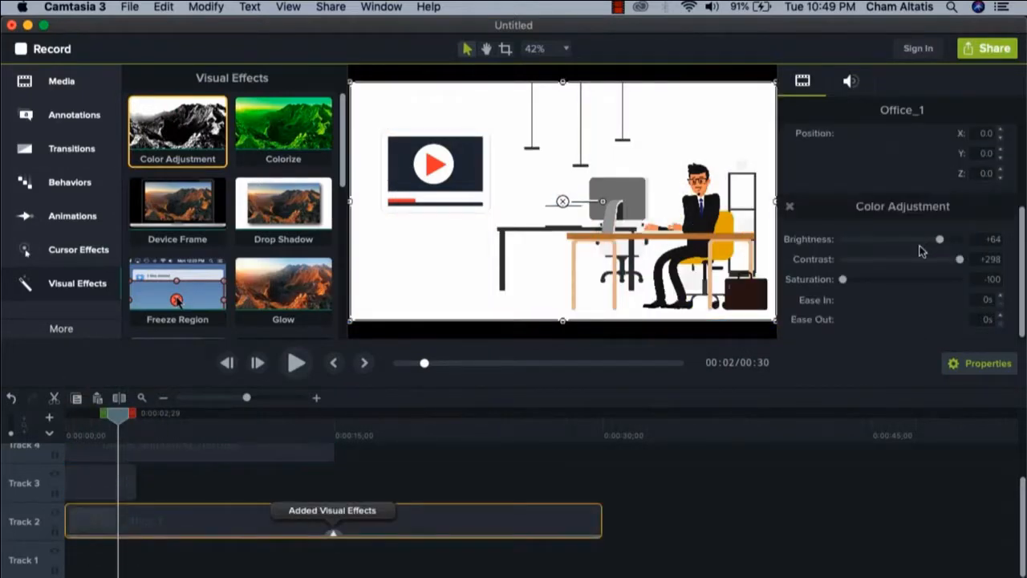
# Set the Office_1 color adjustment to brightness +22, contrast -1 and saturation -45
pyautogui.moveTo(843, 279); pyautogui.dragTo(865, 280)
pyautogui.moveTo(898, 259); pyautogui.dragTo(885, 267)
pyautogui.moveTo(940, 239); pyautogui.dragTo(865, 261)
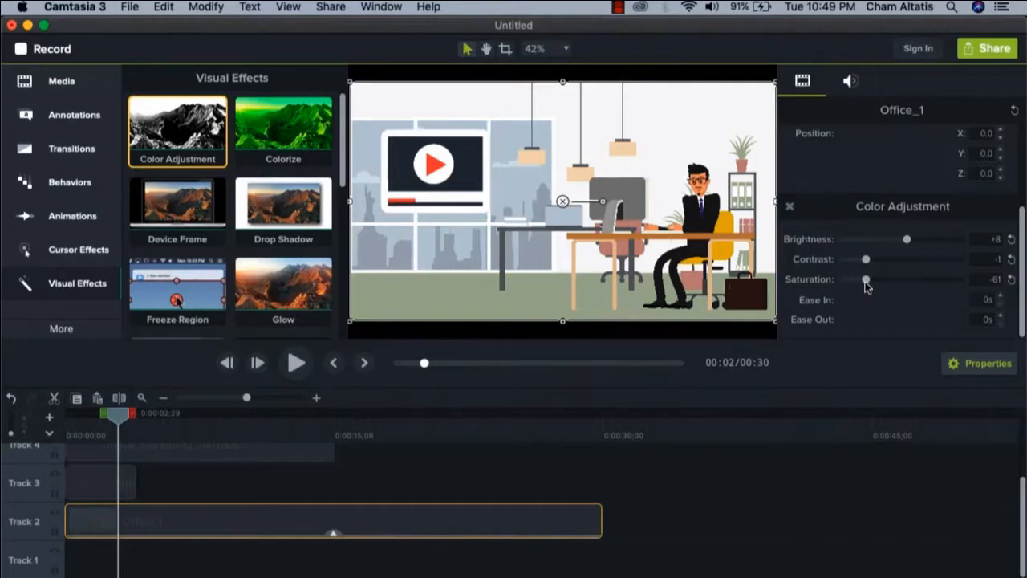
pyautogui.moveTo(866, 283); pyautogui.dragTo(855, 283)
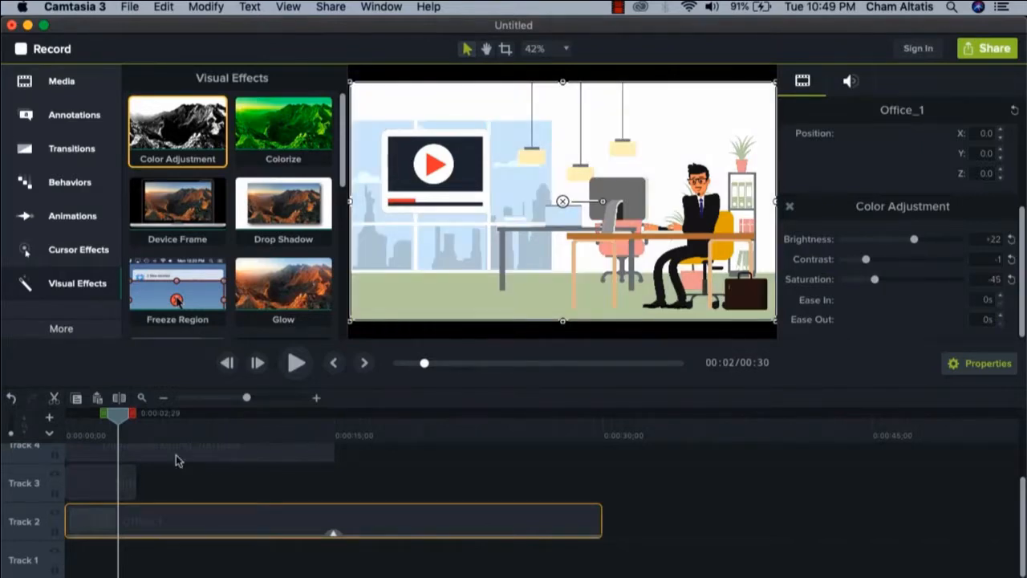
# Move the playhead to about 1.5 seconds and reposition the video-player icon at about X -307, Y -33
pyautogui.moveTo(113, 417); pyautogui.dragTo(90, 422)
pyautogui.click(452, 166)
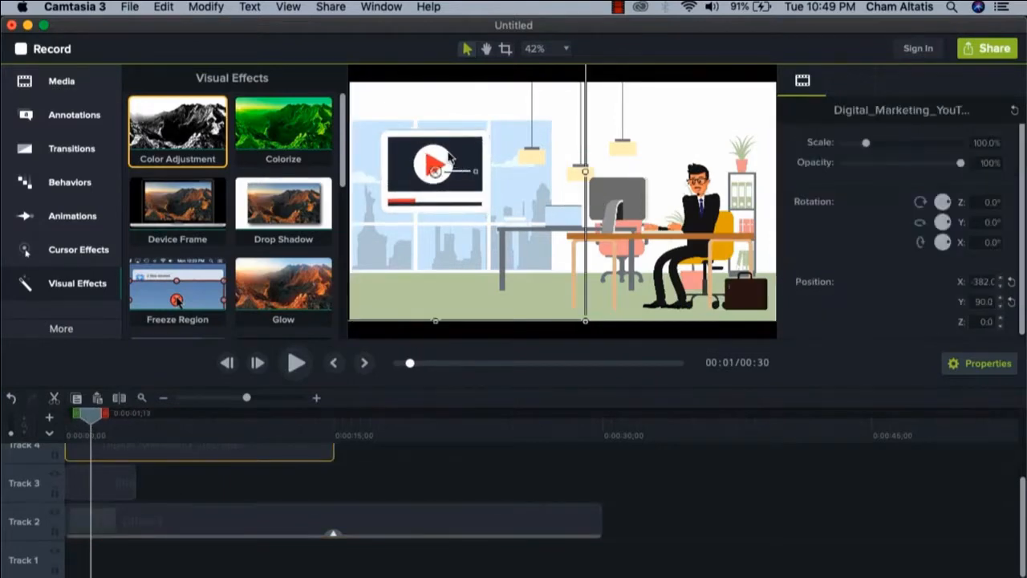
pyautogui.moveTo(460, 169); pyautogui.dragTo(467, 199)
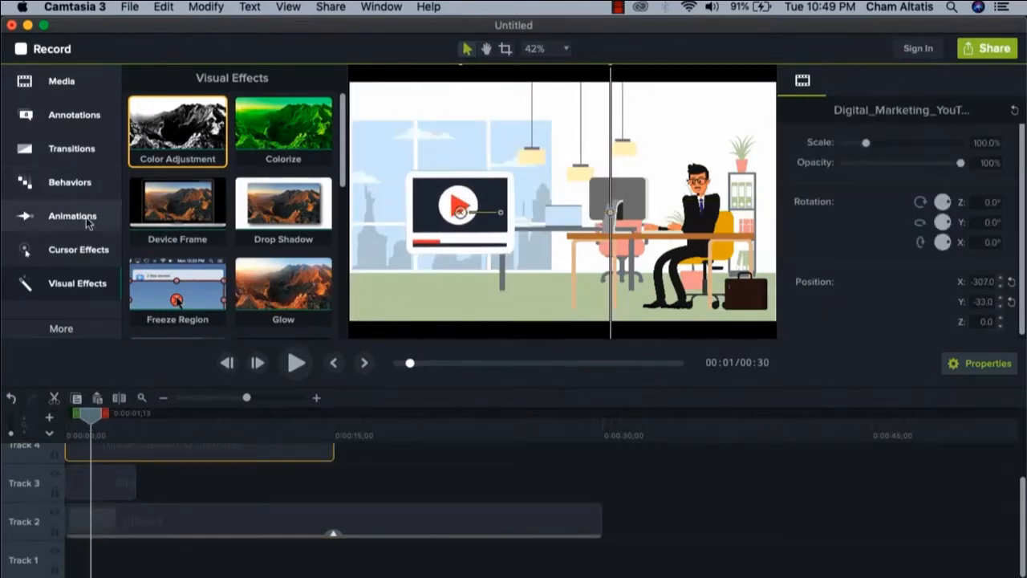
# Add a plain text callout reading "VIDEO MARKETING" above the video-player icon on Track 5
pyautogui.click(91, 115)
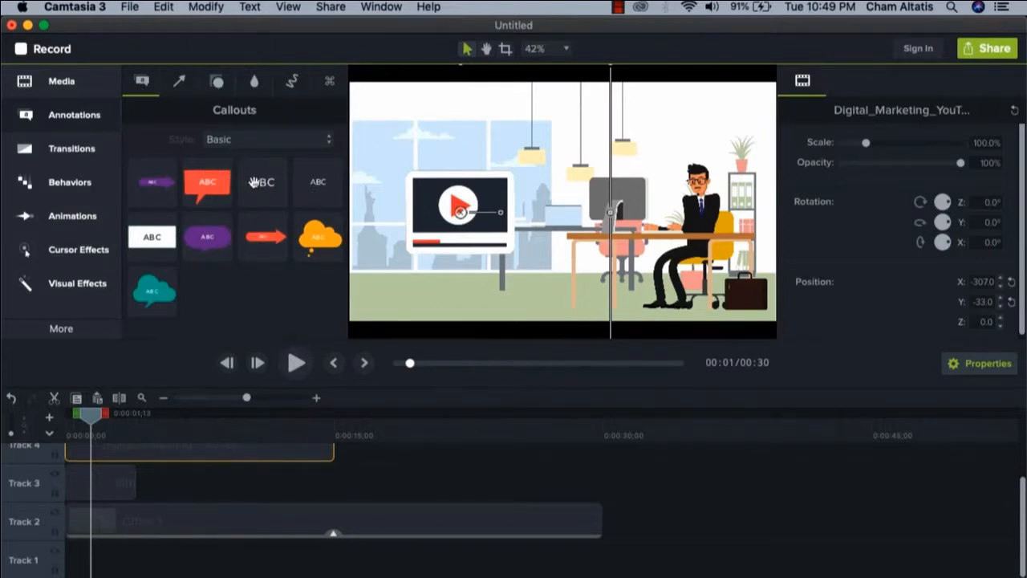
pyautogui.moveTo(255, 185); pyautogui.dragTo(433, 138)
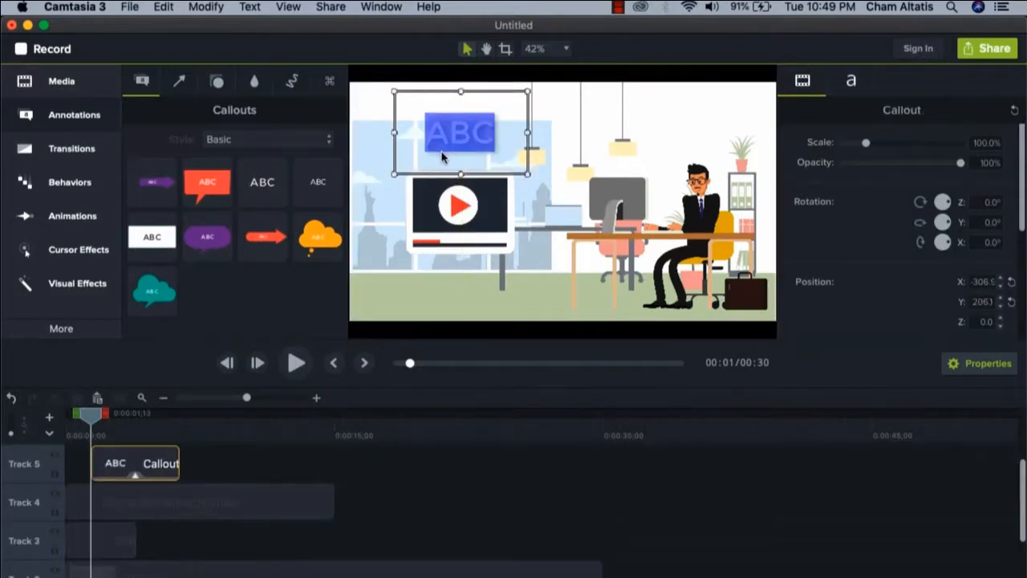
pyautogui.write('VIDEO')
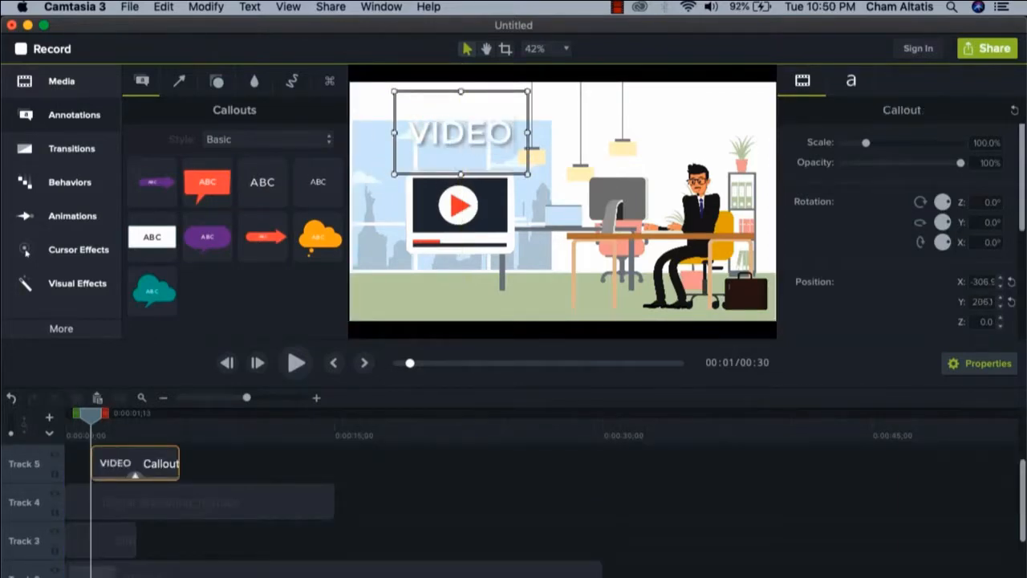
pyautogui.write(' MARKETING')
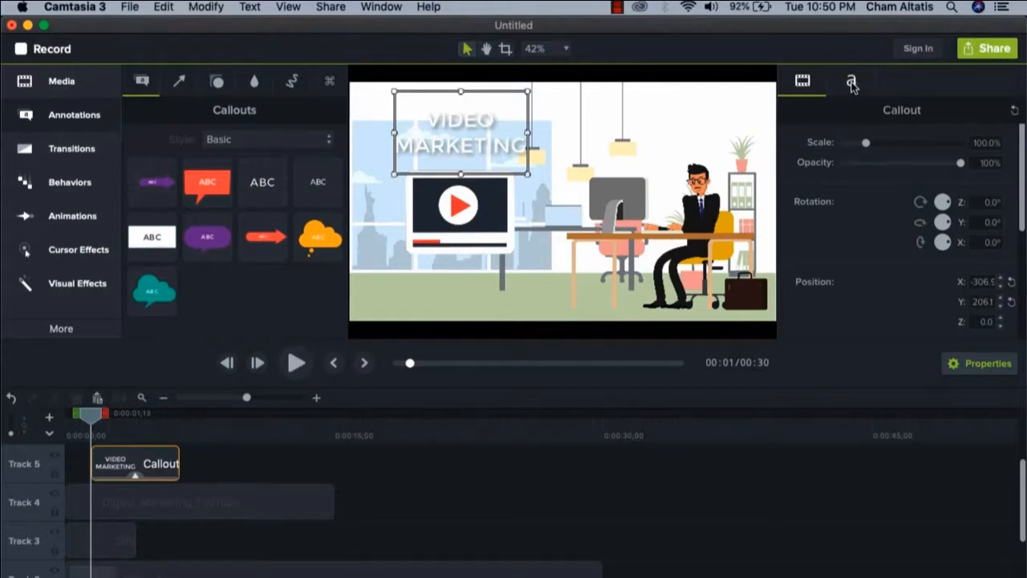
# Recolor the callout text with the dark navy sampled from the video player's screen and remove the callout's drop shadow
pyautogui.click(851, 83)
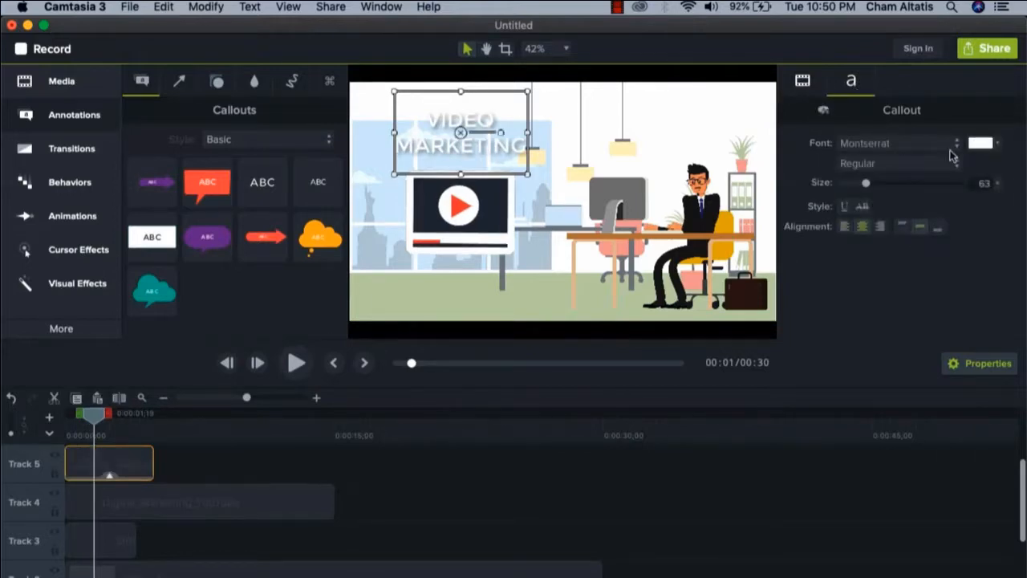
pyautogui.click(982, 146)
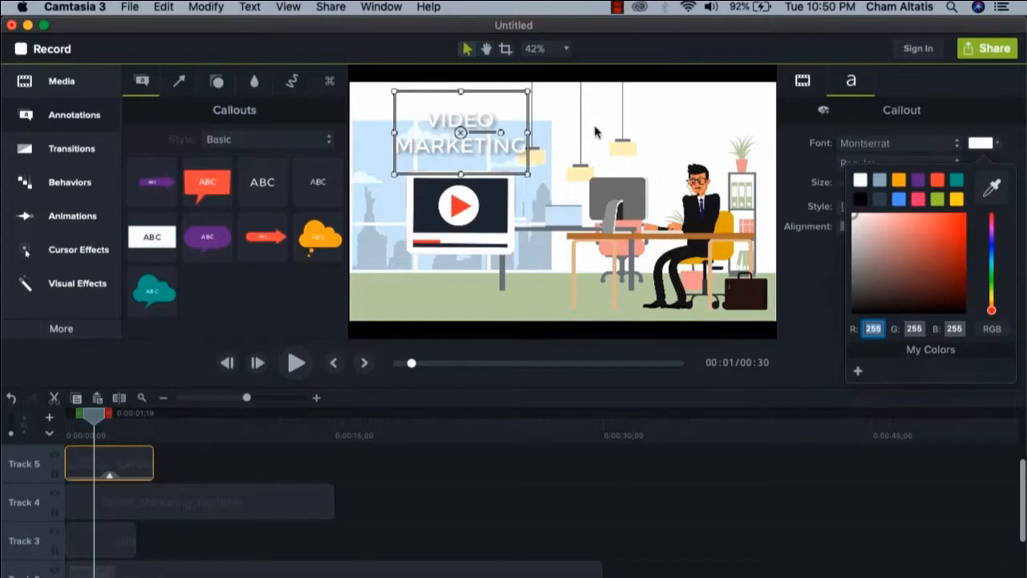
pyautogui.click(993, 186)
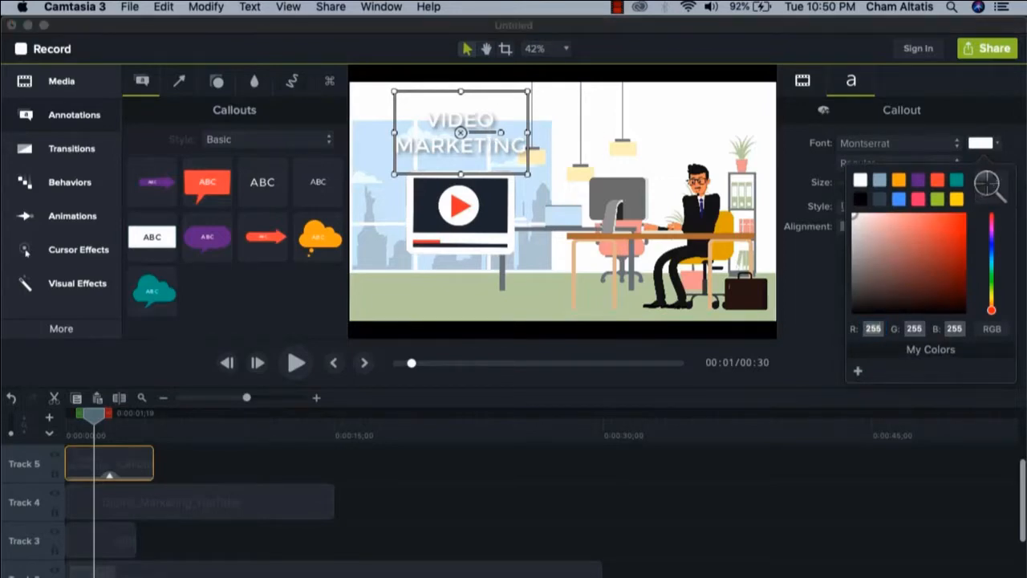
pyautogui.click(491, 188)
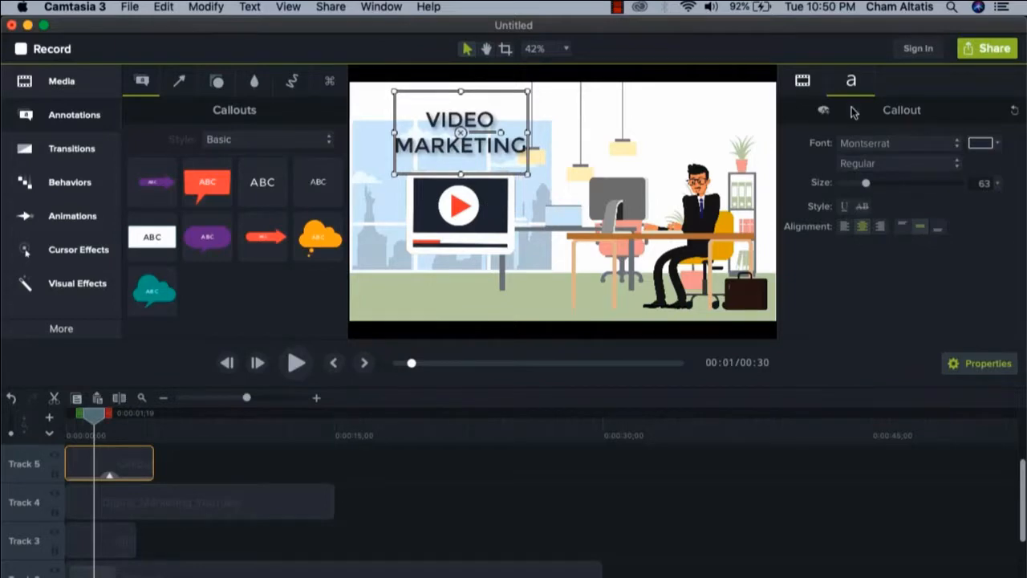
pyautogui.click(803, 82)
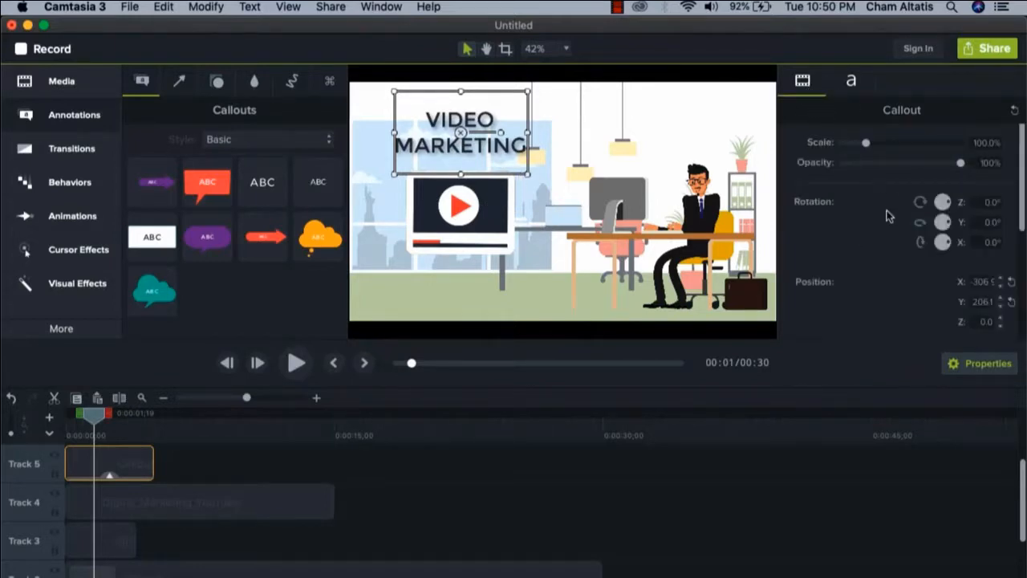
pyautogui.scroll(-5, 873, 222)
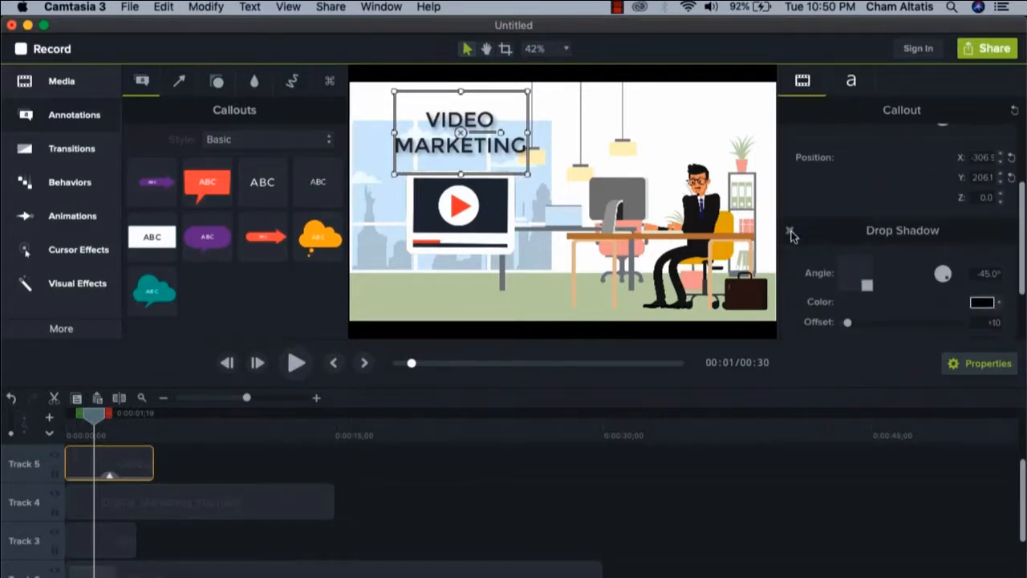
pyautogui.click(790, 231)
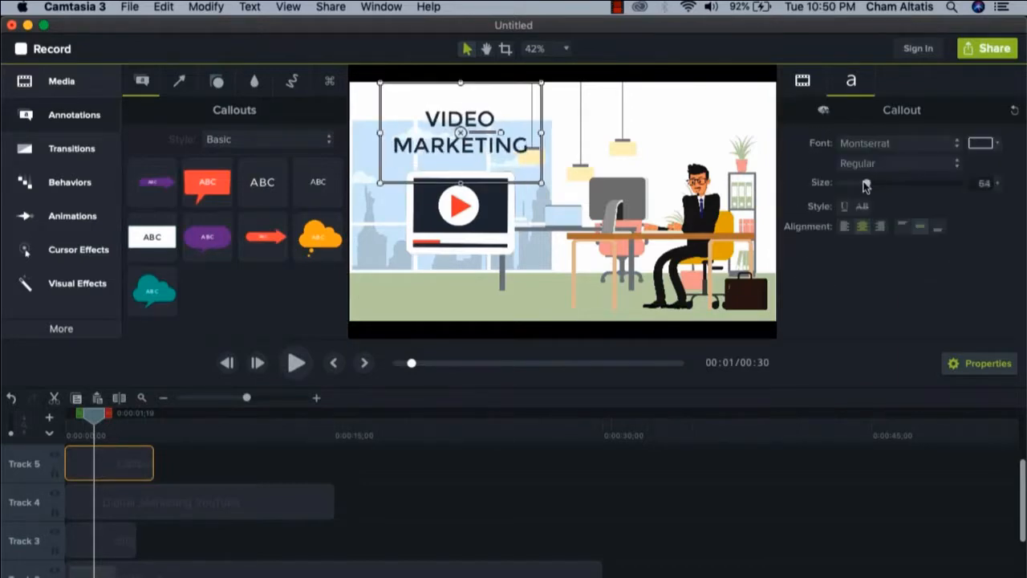
# Set the callout text to size 81 in Helvetica Bold
pyautogui.moveTo(865, 184); pyautogui.dragTo(874, 184)
pyautogui.click(921, 144)
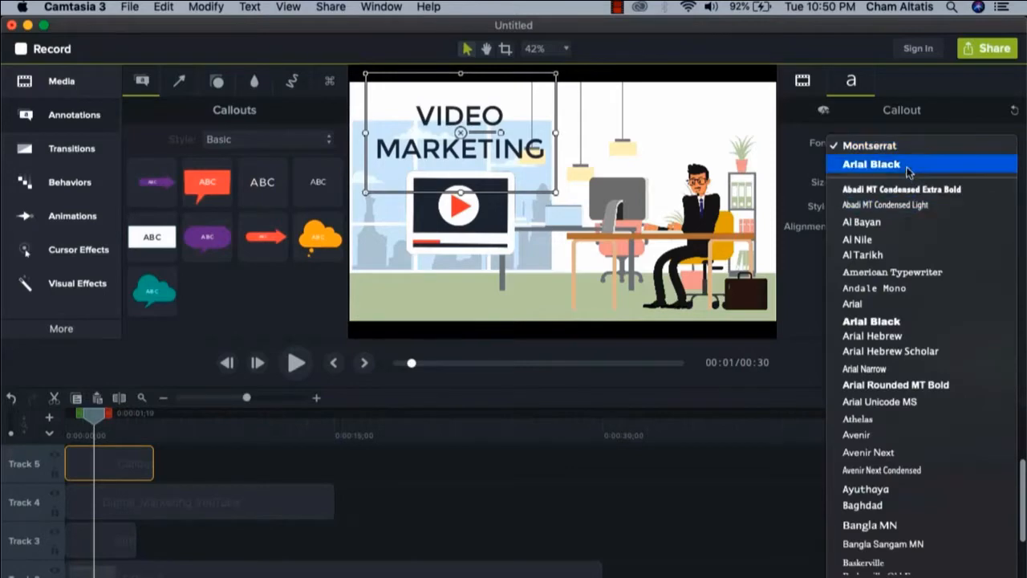
pyautogui.scroll(-10, 914, 405)
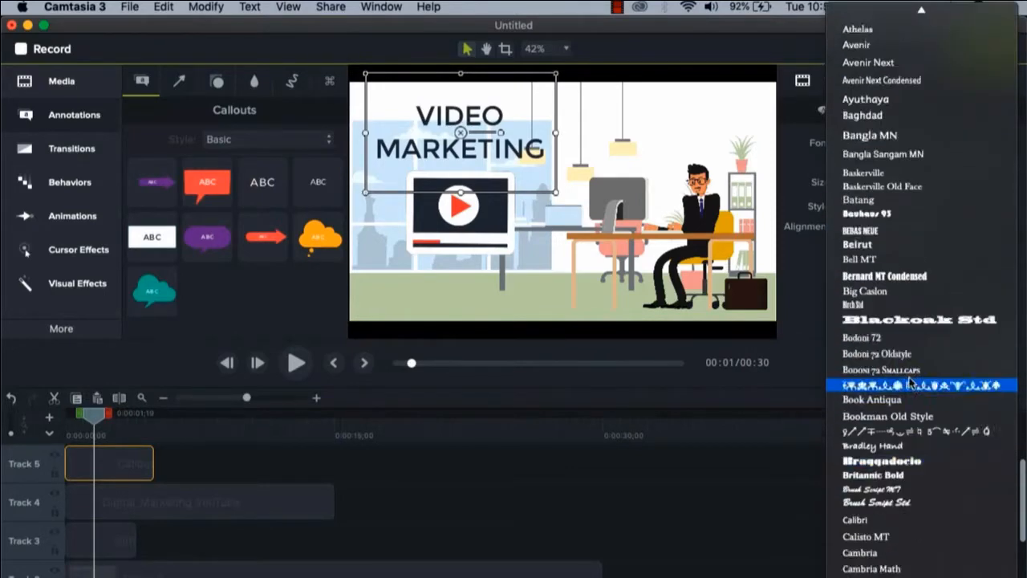
pyautogui.scroll(-15, 909, 385)
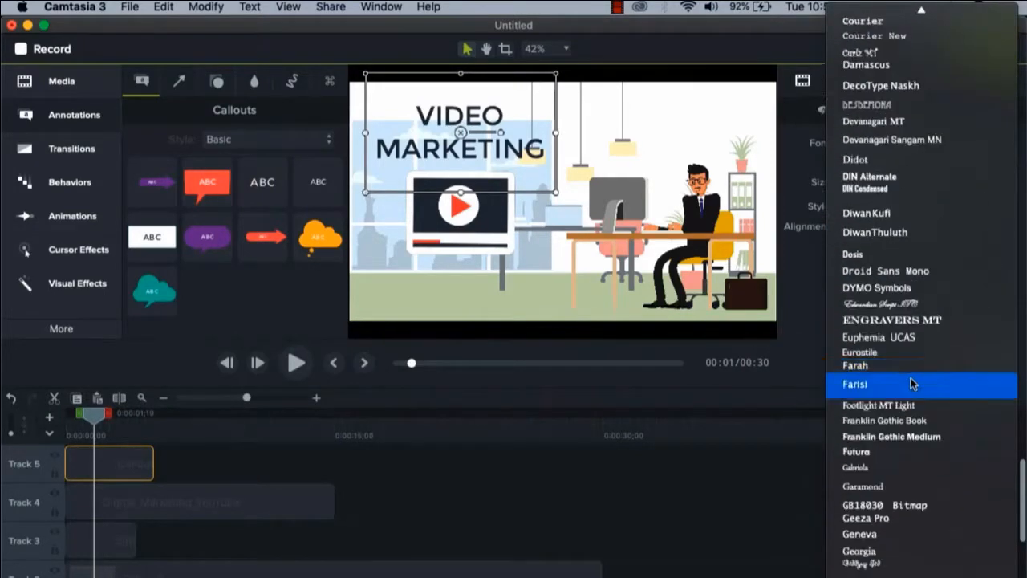
pyautogui.click(886, 196)
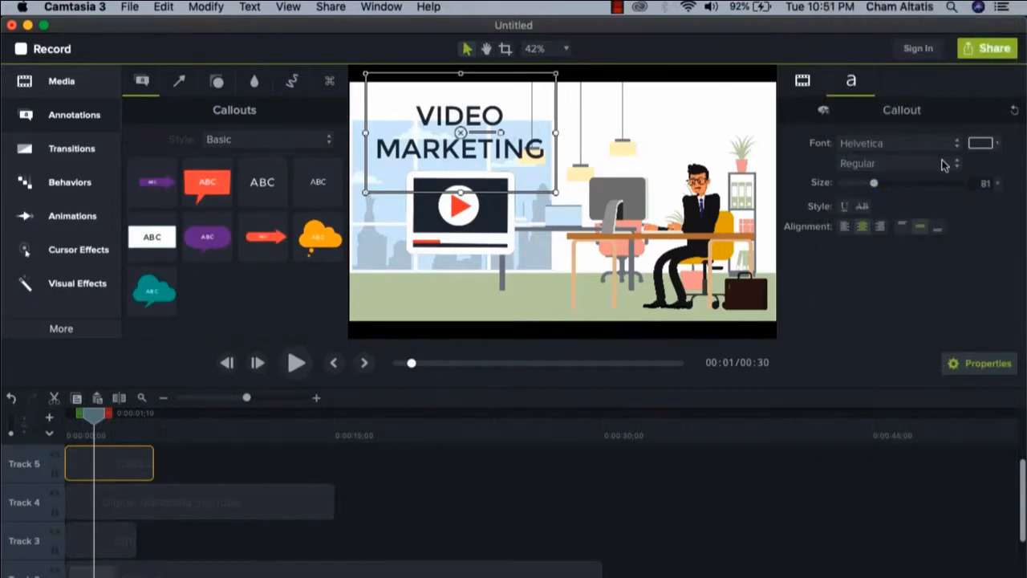
pyautogui.click(944, 164)
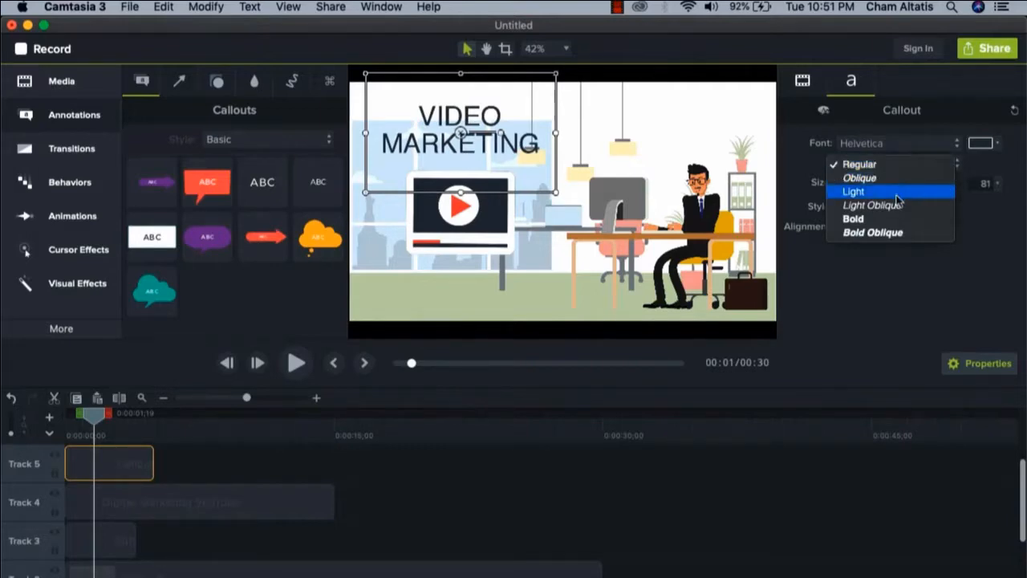
pyautogui.click(889, 219)
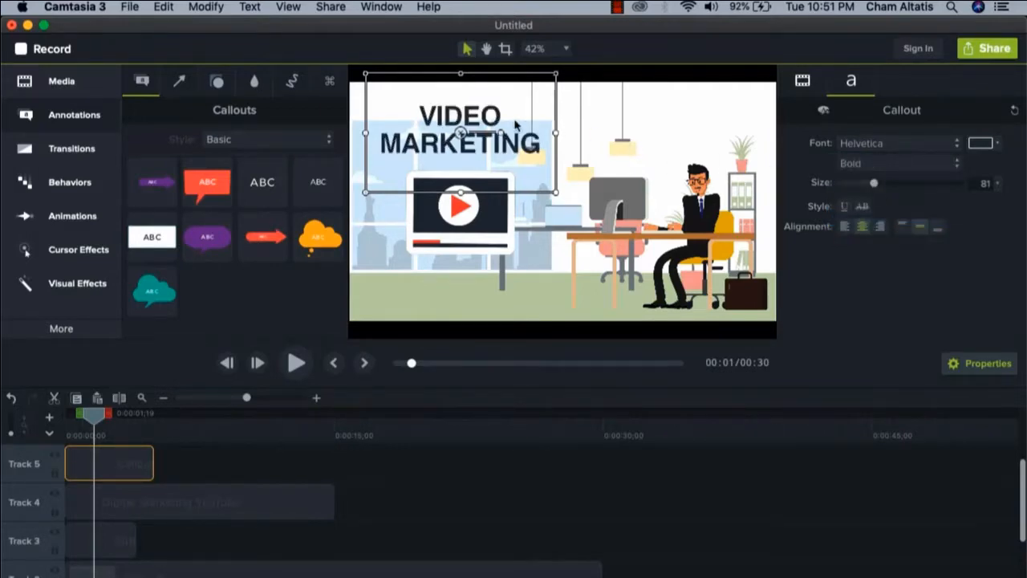
# Shift the callout slightly closer to the video player and recolor the word MARKETING with the red sampled from the play icon
pyautogui.moveTo(475, 124); pyautogui.dragTo(482, 133)
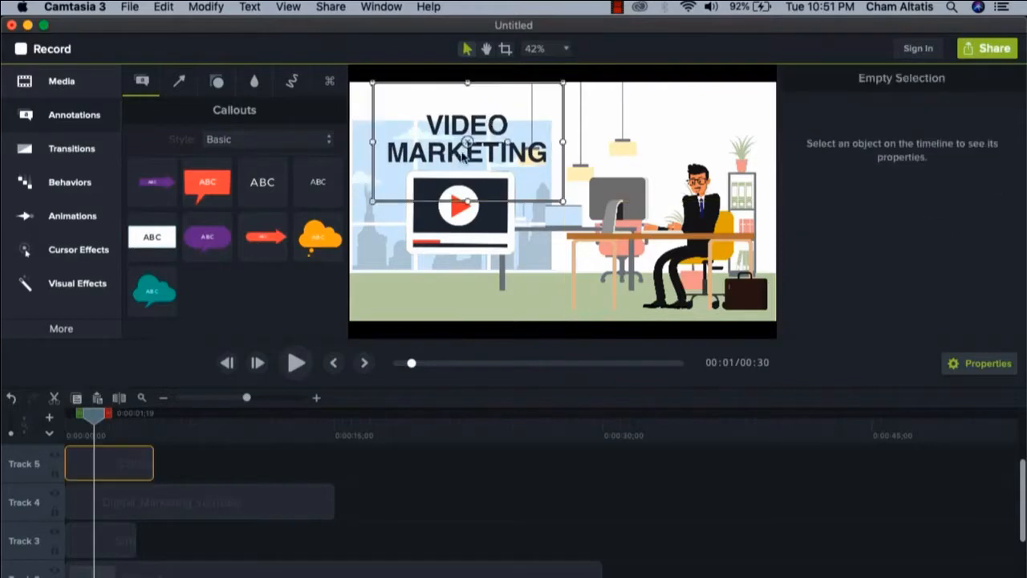
pyautogui.doubleClick(410, 151)
pyautogui.click(406, 153)
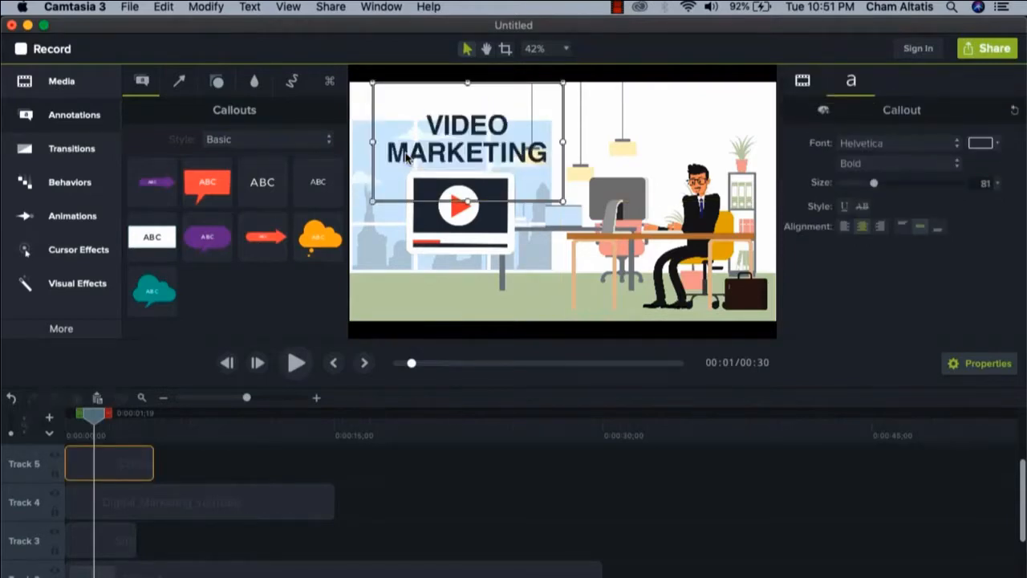
pyautogui.moveTo(390, 155); pyautogui.dragTo(546, 161)
pyautogui.click(980, 144)
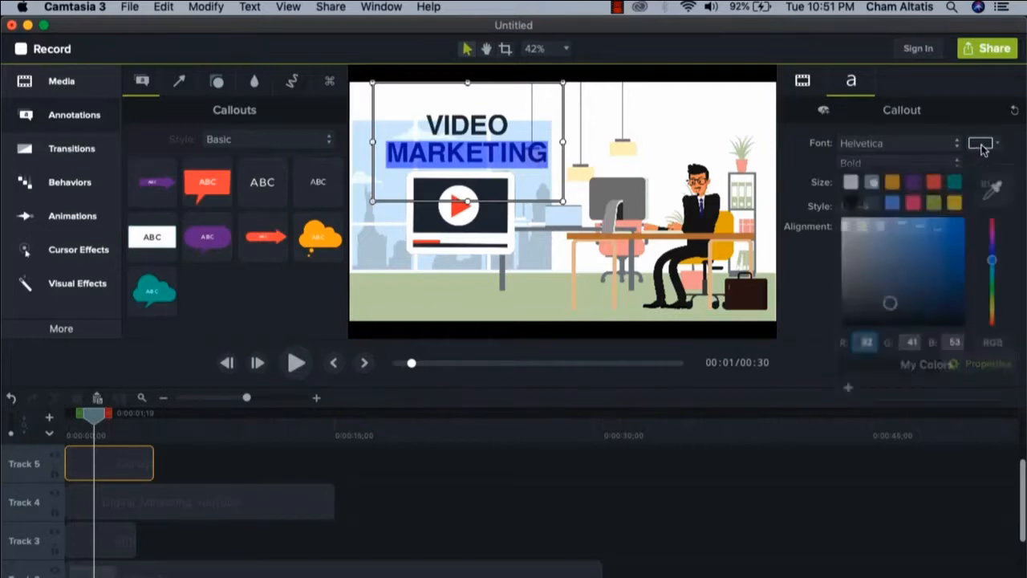
pyautogui.click(992, 188)
pyautogui.click(461, 207)
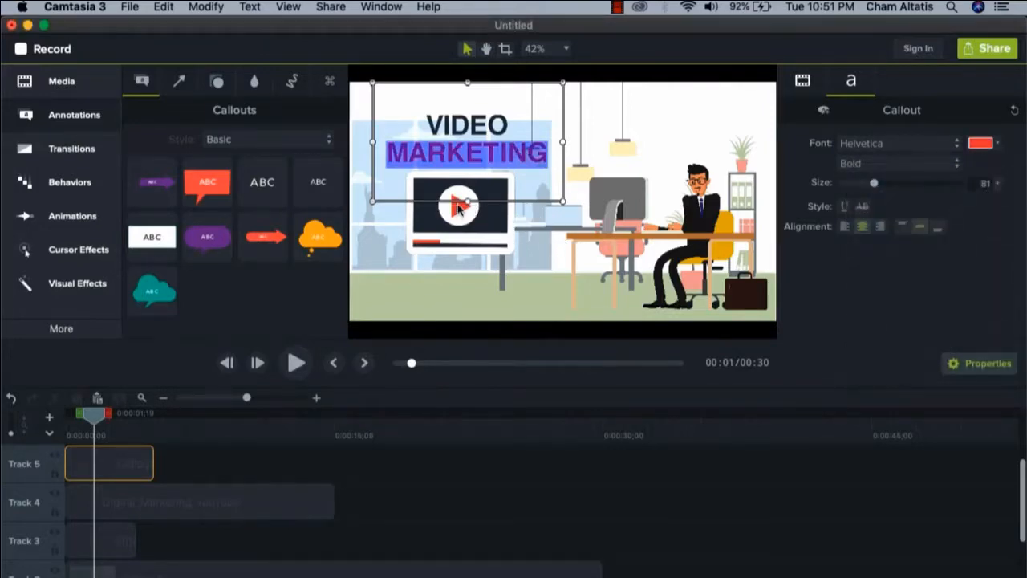
pyautogui.press('Escape')
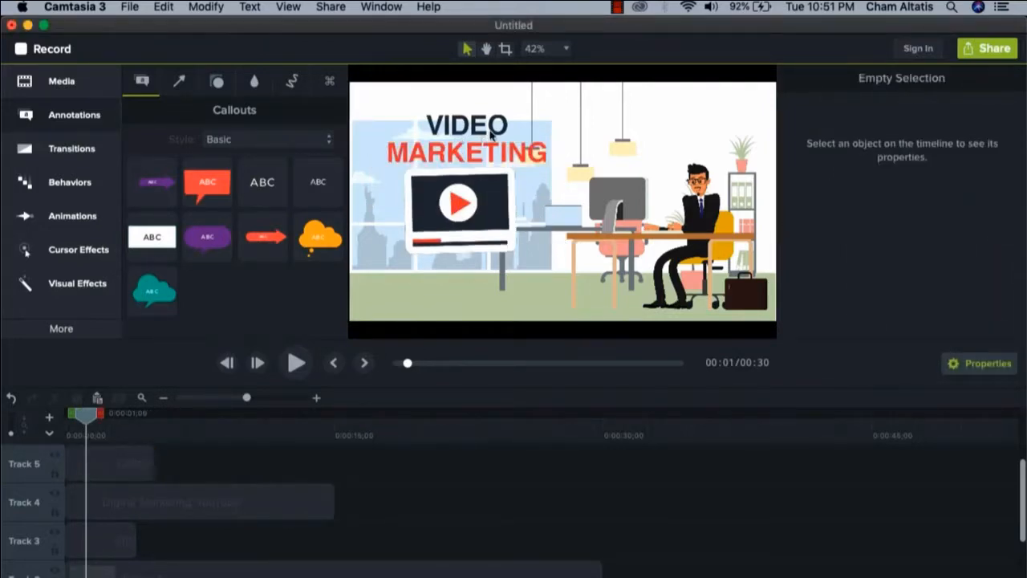
# Apply the Scale behavior to the VIDEO MARKETING callout on Track 5
pyautogui.click(88, 185)
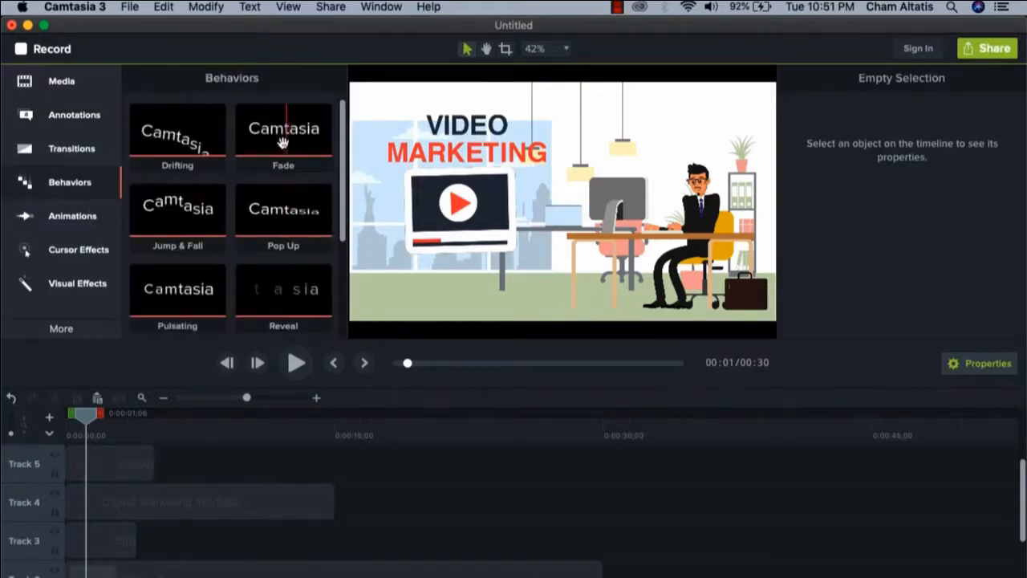
pyautogui.scroll(-3, 282, 143)
pyautogui.scroll(-1, 185, 256)
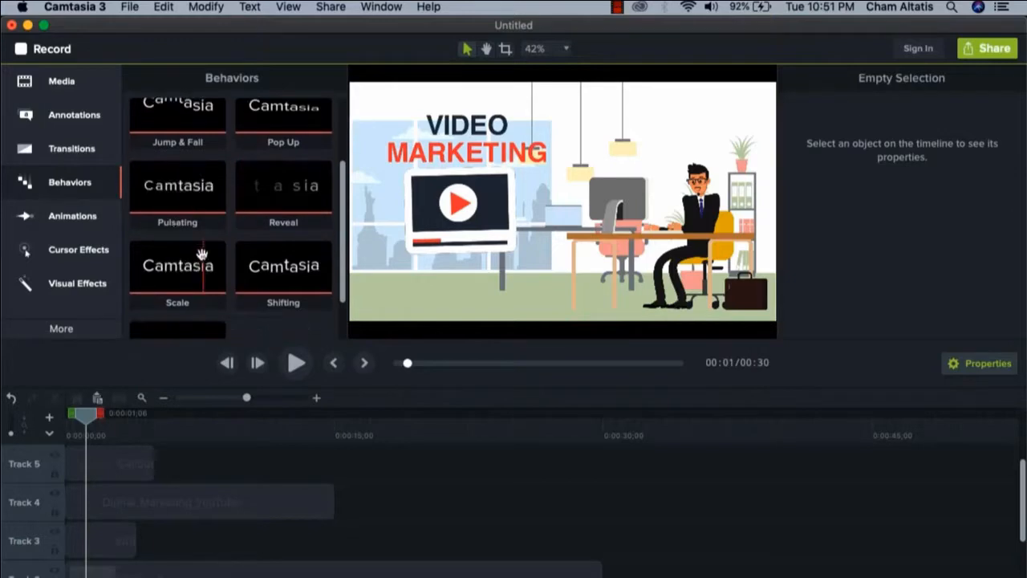
pyautogui.moveTo(171, 233); pyautogui.dragTo(103, 459)
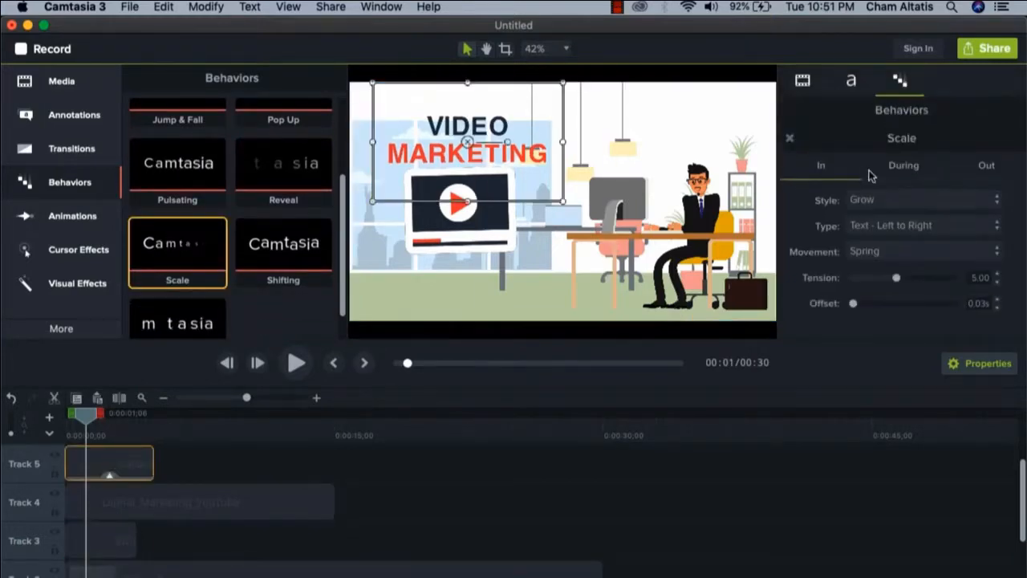
# Play the scene from the beginning to check the Scale animation on the VIDEO MARKETING title
pyautogui.moveTo(105, 419); pyautogui.dragTo(71, 416)
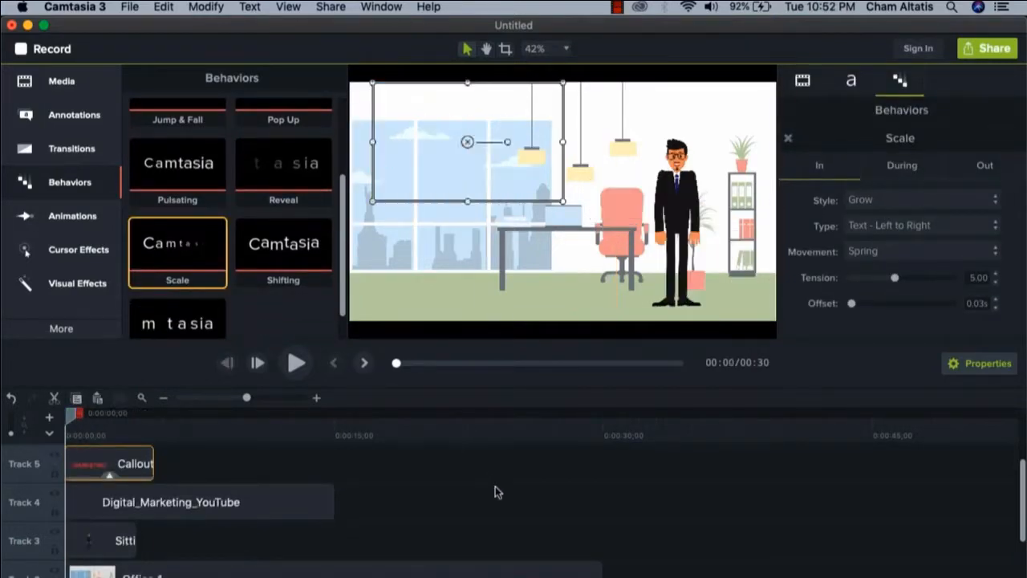
pyautogui.click(296, 362)
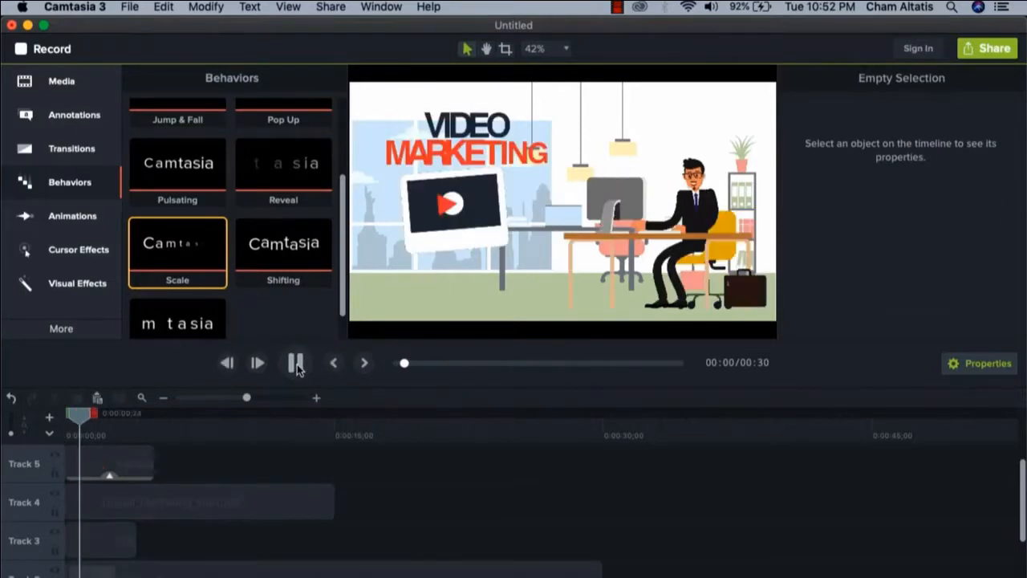
pyautogui.click(295, 365)
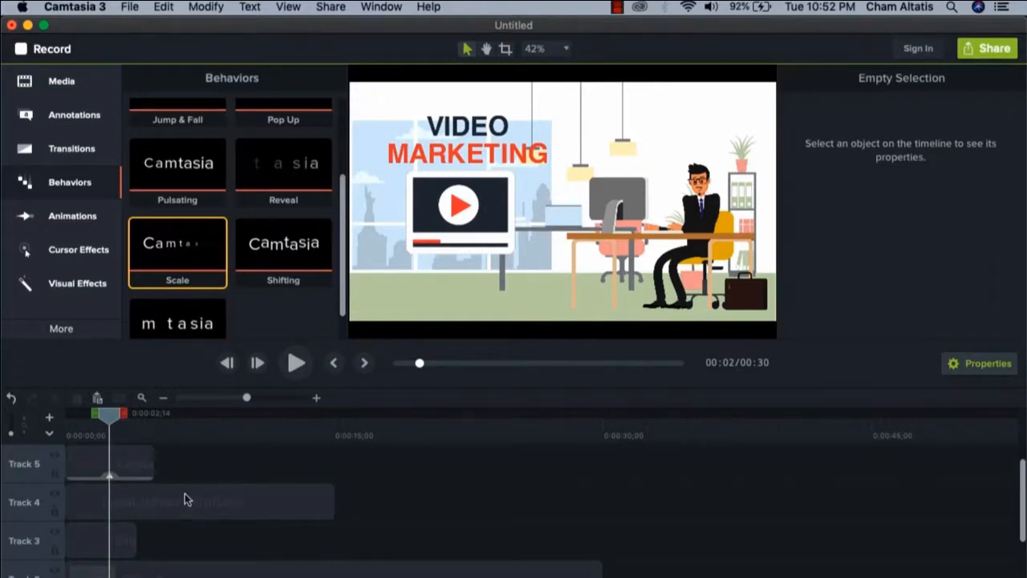
# Trim the Digital_Marketing_YouTube clip on Track 4 and the callout on Track 5 to end at 0:00:04;00 with the Sitting_Working clip
pyautogui.moveTo(328, 501); pyautogui.dragTo(137, 501)
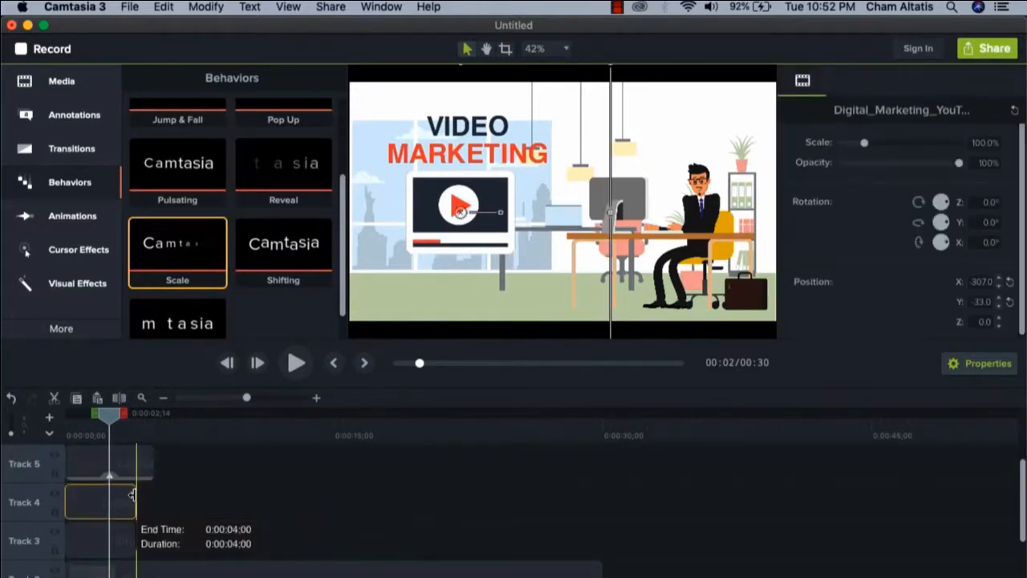
pyautogui.moveTo(149, 465); pyautogui.dragTo(131, 462)
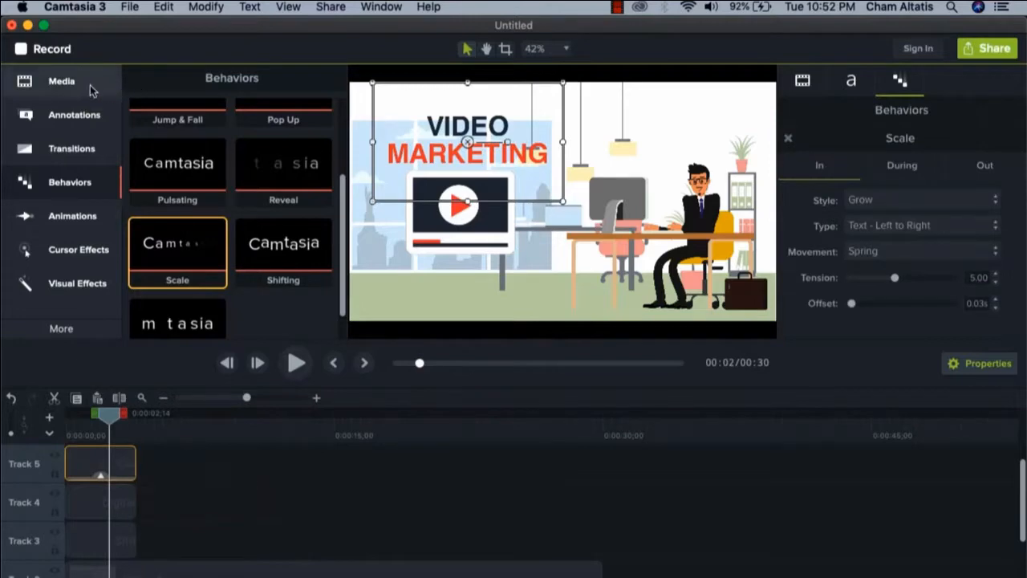
# Import Say_Hi.mov from the Woman Formal folder in Finder into the Camtasia media bin
pyautogui.click(179, 423)
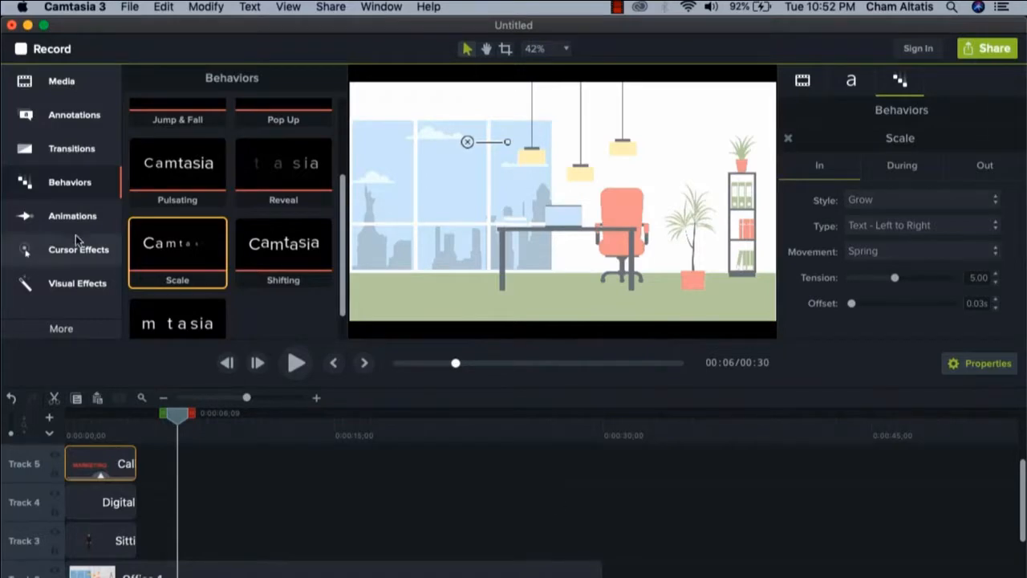
pyautogui.click(60, 80)
pyautogui.click(47, 575)
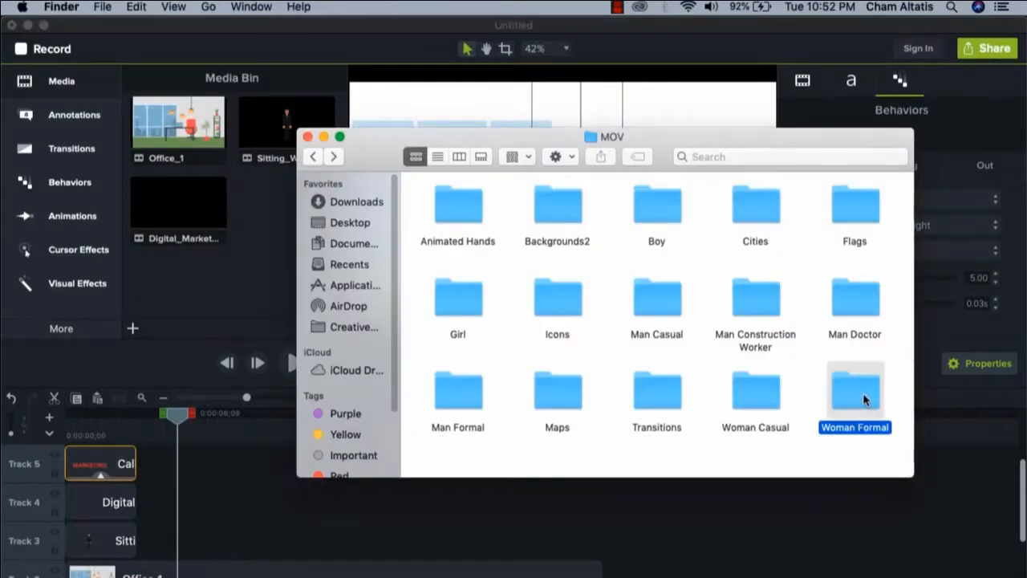
pyautogui.doubleClick(862, 395)
pyautogui.scroll(-2, 602, 265)
pyautogui.scroll(-10, 611, 273)
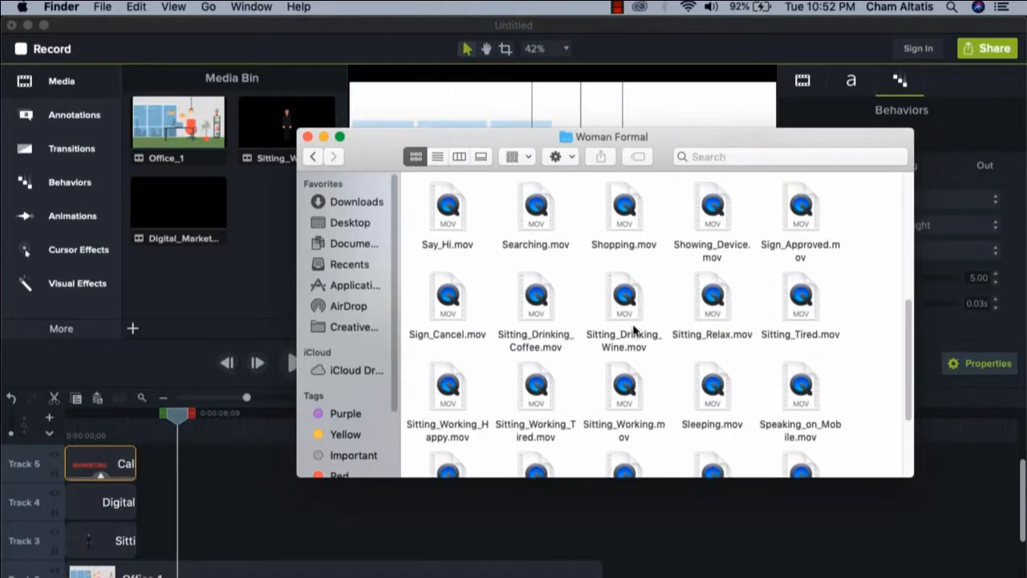
pyautogui.scroll(2, 626, 321)
pyautogui.click(449, 239)
pyautogui.moveTo(448, 239); pyautogui.dragTo(271, 273)
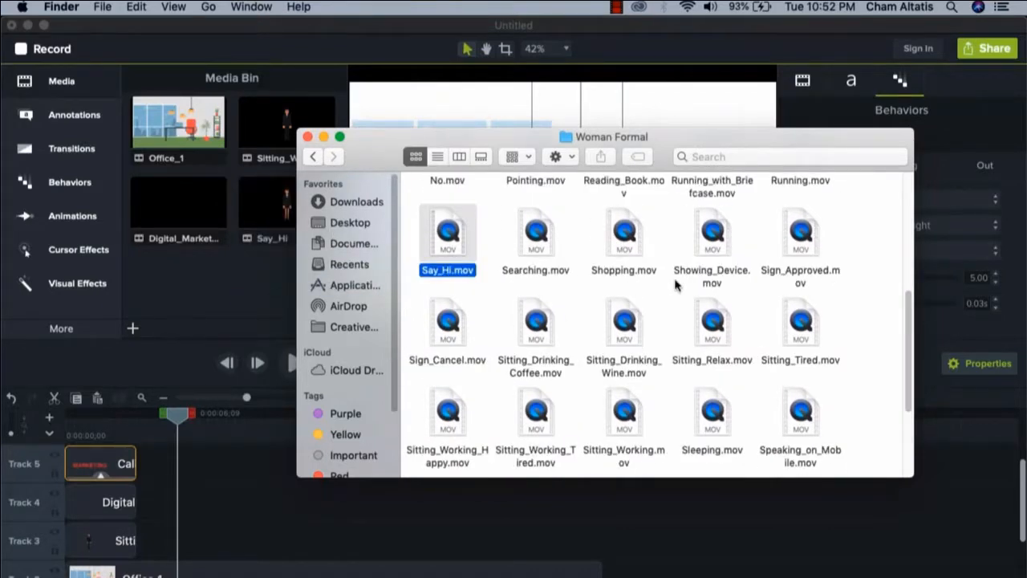
pyautogui.click(245, 283)
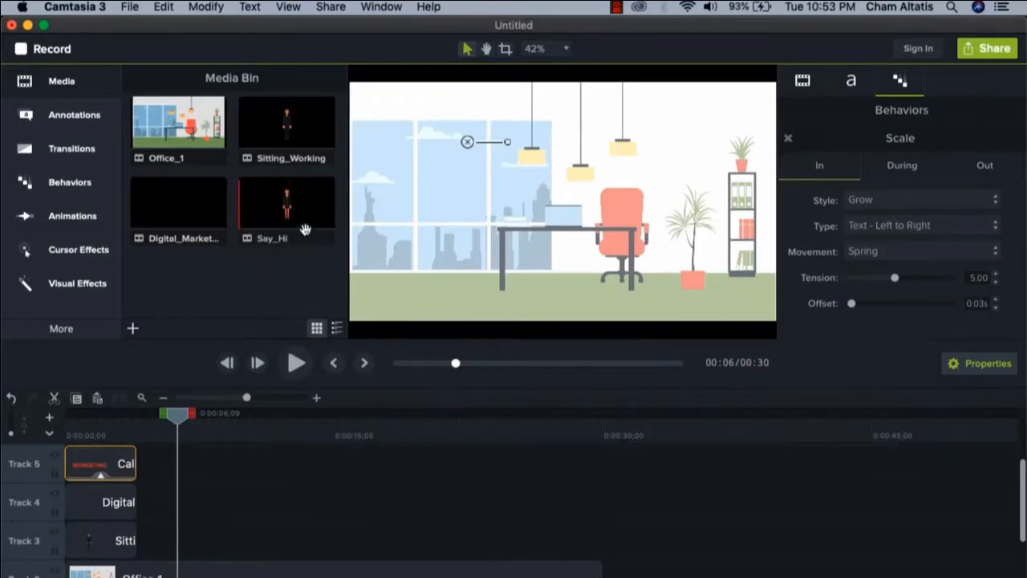
# Import Say_Hi.mov from the Man Casual folder in Finder into the Camtasia media bin
pyautogui.click(46, 575)
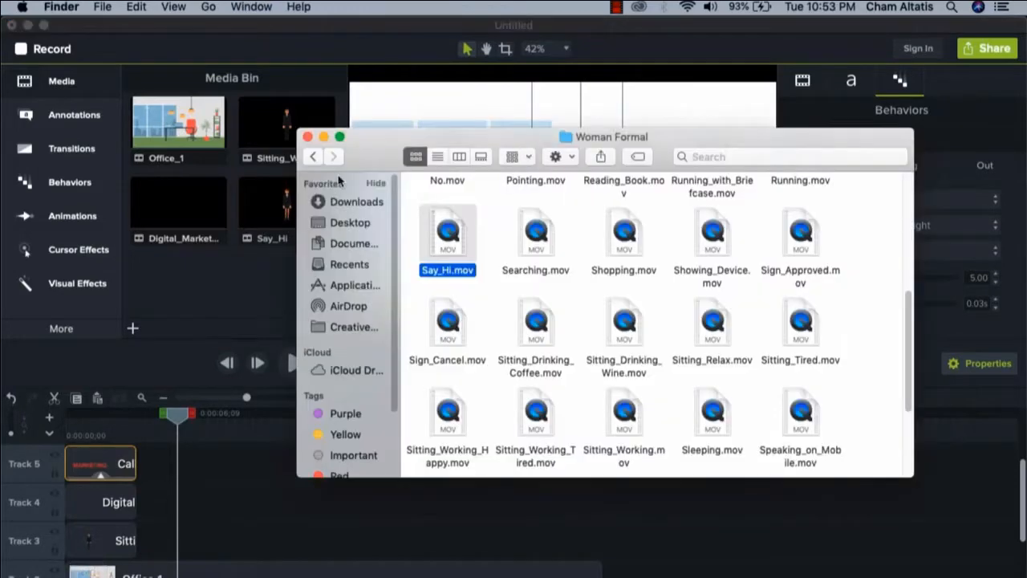
pyautogui.click(312, 157)
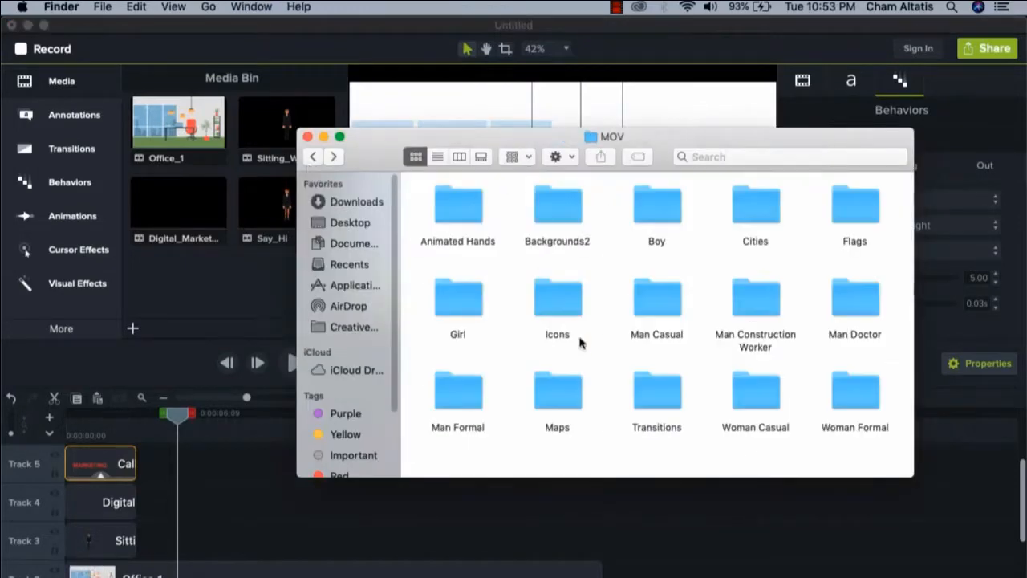
pyautogui.doubleClick(634, 293)
pyautogui.scroll(-8, 665, 321)
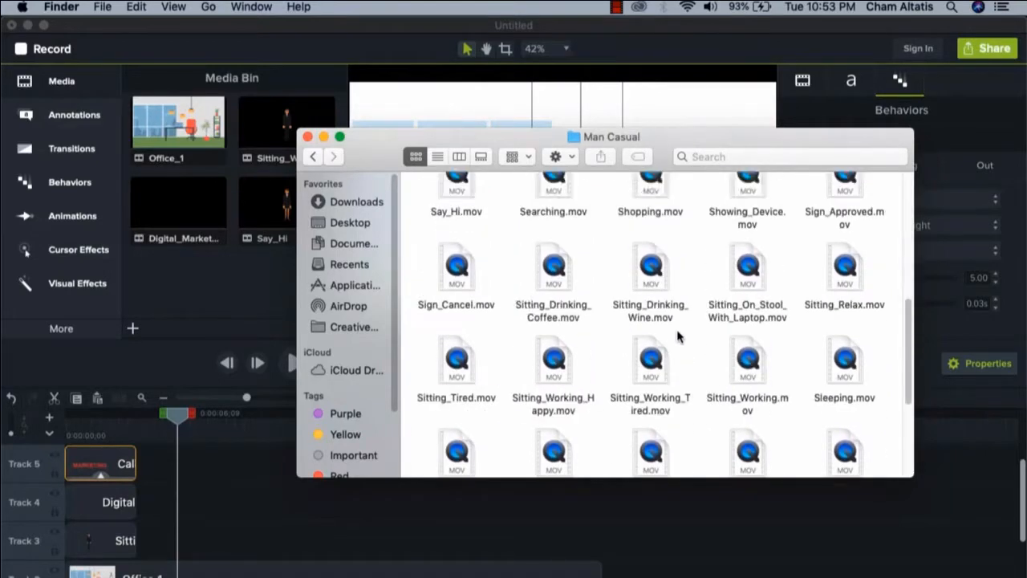
pyautogui.scroll(-3, 678, 336)
pyautogui.scroll(2, 649, 318)
pyautogui.click(271, 221)
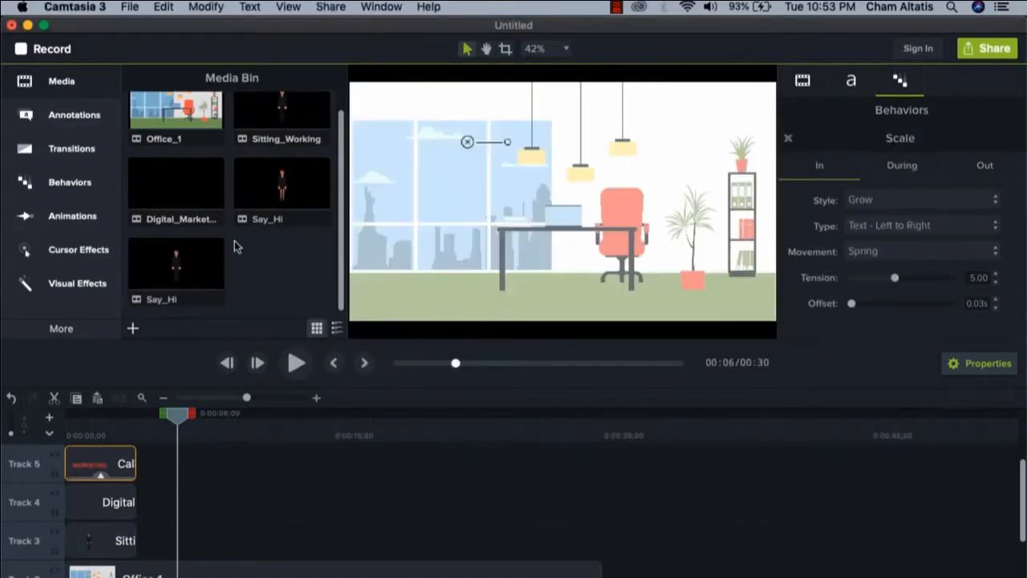
# Place the woman's Say_Hi clip on Track 3 after Sitting_Working, scale it to about 45.3%, and shift it right to X 304
pyautogui.click(276, 202)
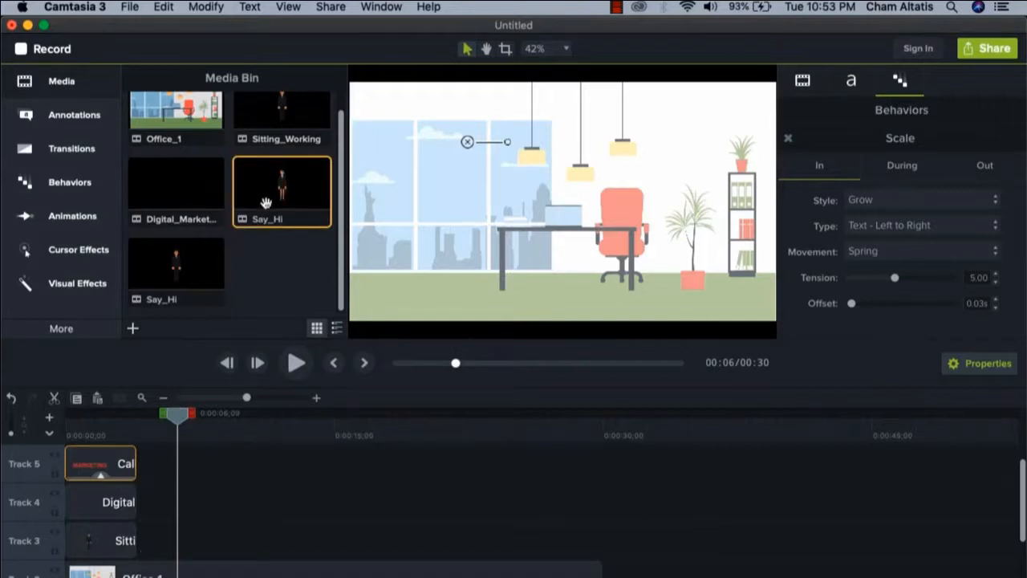
pyautogui.moveTo(272, 189); pyautogui.dragTo(138, 557)
pyautogui.moveTo(854, 147); pyautogui.dragTo(851, 144)
pyautogui.moveTo(547, 163); pyautogui.dragTo(648, 165)
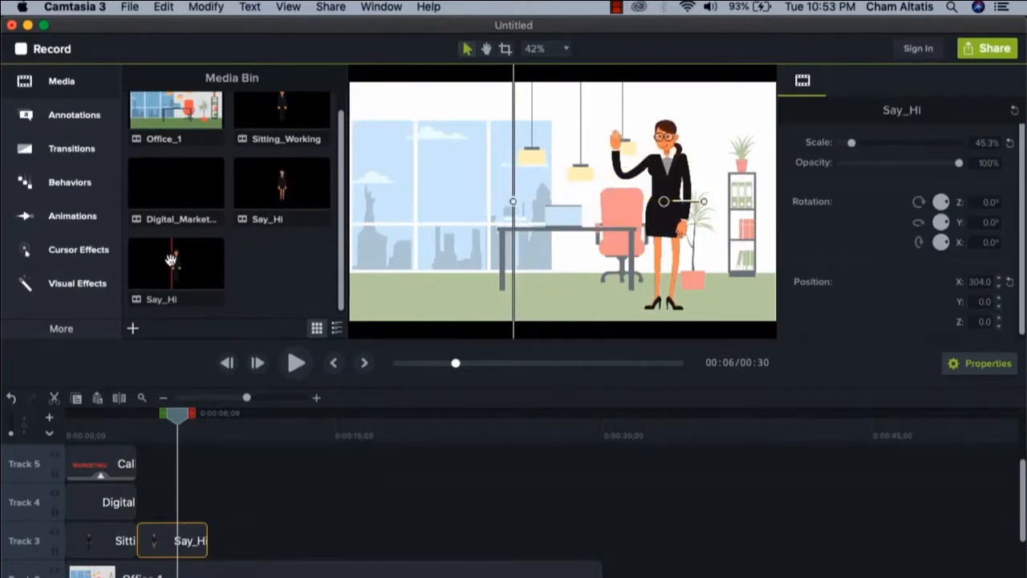
# Place the man's Say_Hi clip on Track 4 above the woman's clip, scaled to about 43.9% and positioned at X -318, Y 13
pyautogui.moveTo(176, 263); pyautogui.dragTo(441, 273)
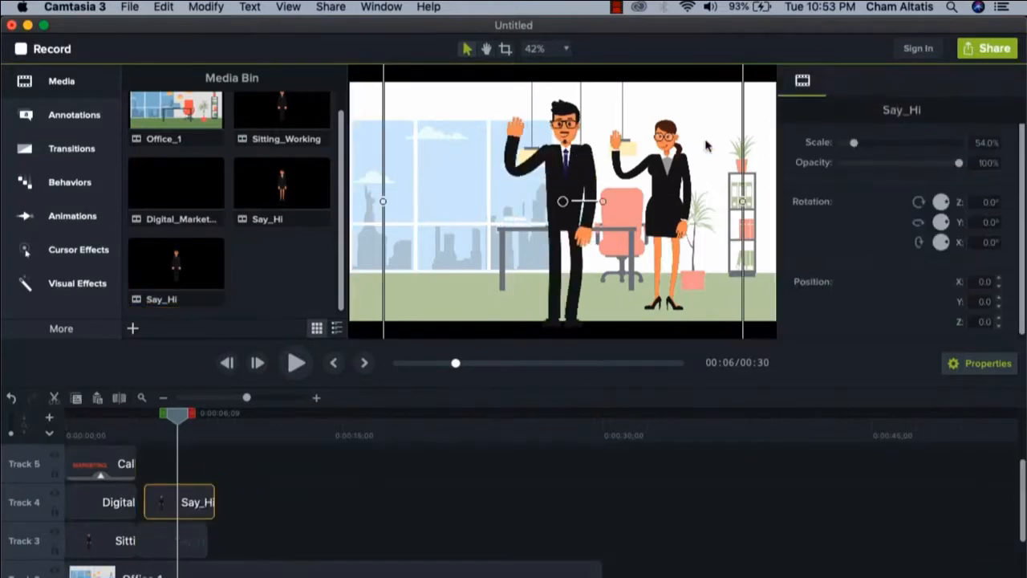
pyautogui.moveTo(844, 143); pyautogui.dragTo(849, 145)
pyautogui.moveTo(566, 147); pyautogui.dragTo(460, 142)
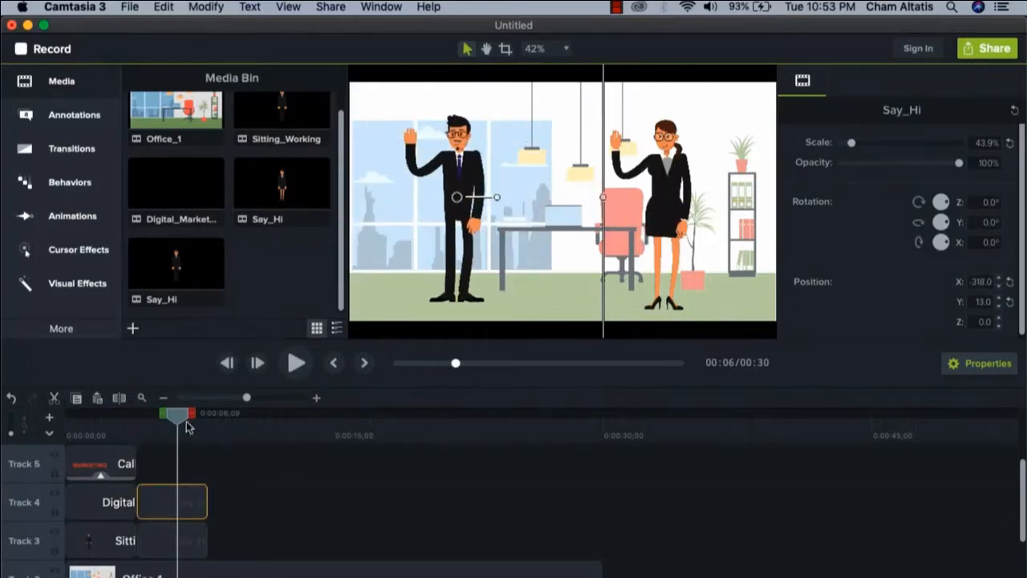
pyautogui.moveTo(186, 421); pyautogui.dragTo(178, 422)
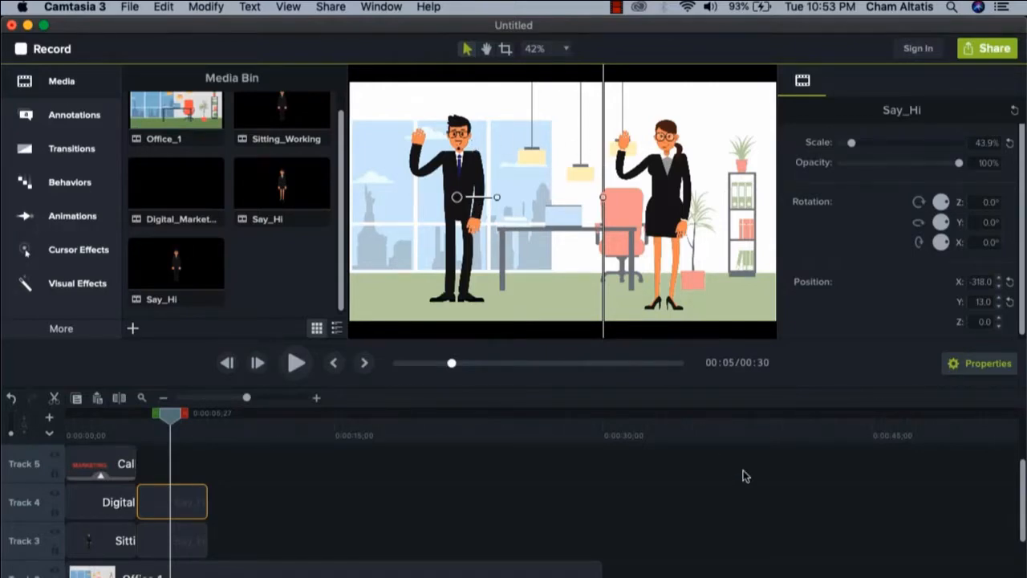
pyautogui.click(393, 514)
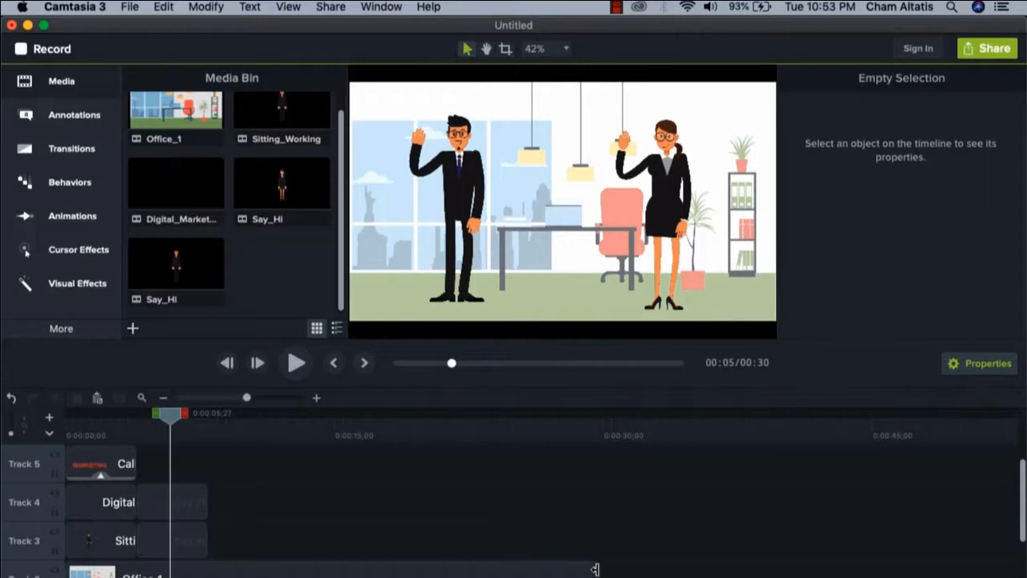
# Trim the Office_1 background to the end of the Say_Hi clips and place Park_1.mp4 from the Backgrounds2 folder directly after it
pyautogui.moveTo(594, 567); pyautogui.dragTo(207, 566)
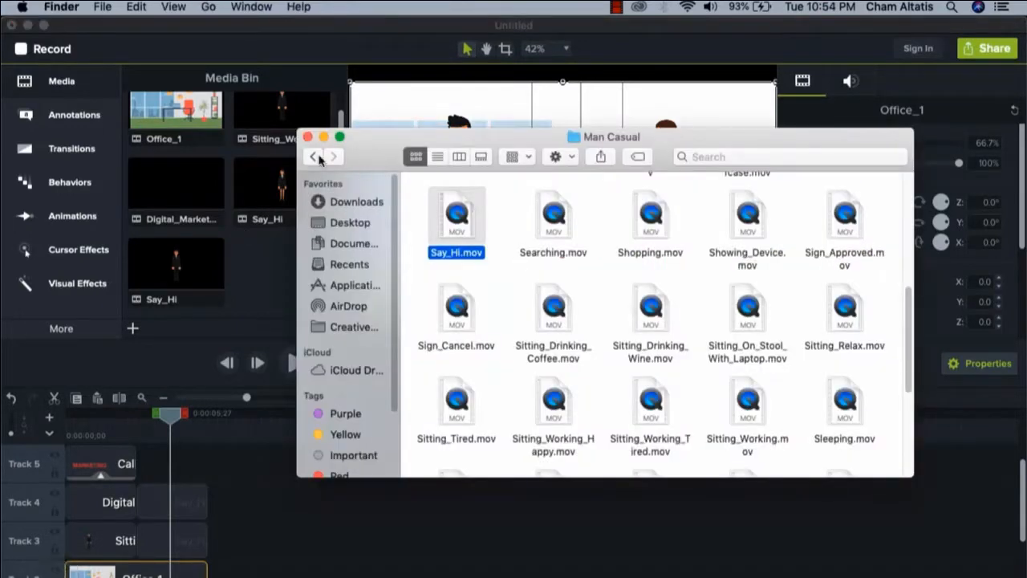
pyautogui.click(319, 158)
pyautogui.doubleClick(559, 211)
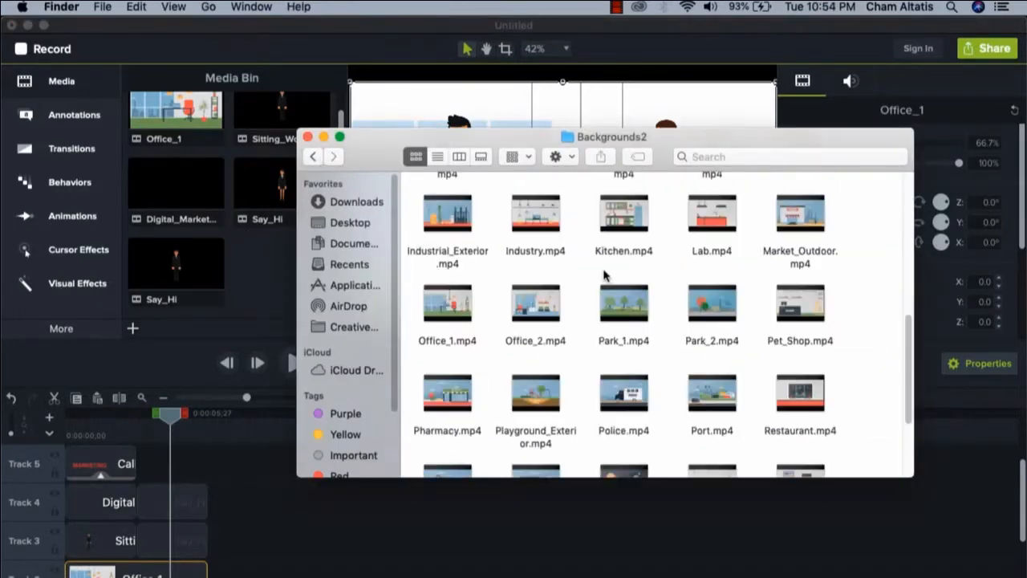
pyautogui.moveTo(624, 305); pyautogui.dragTo(211, 567)
pyautogui.click(252, 433)
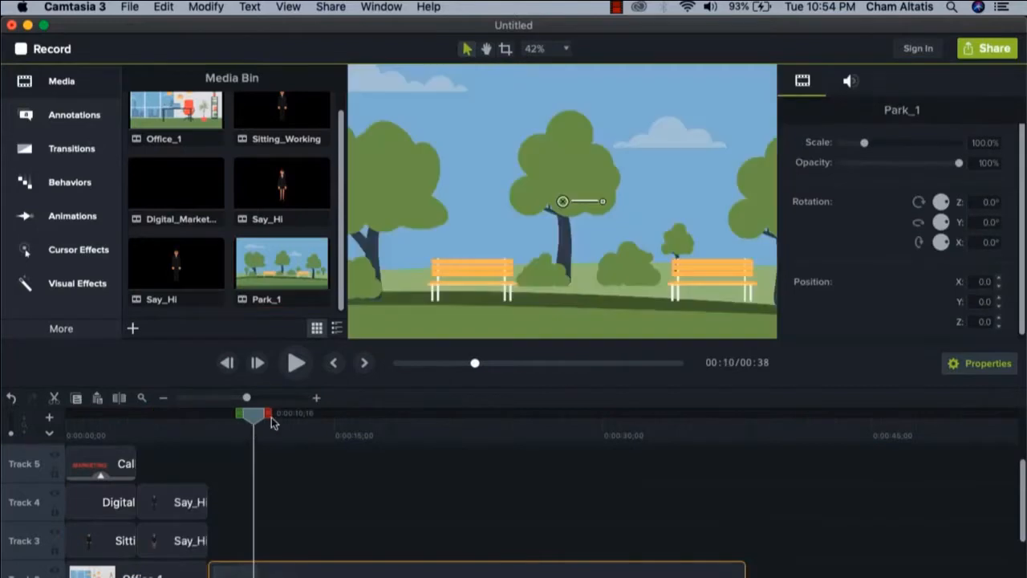
# Add Walking_Happy.mov from the Woman Casual folder to Track 3, aligned with the start of the Park_1 background
pyautogui.click(51, 576)
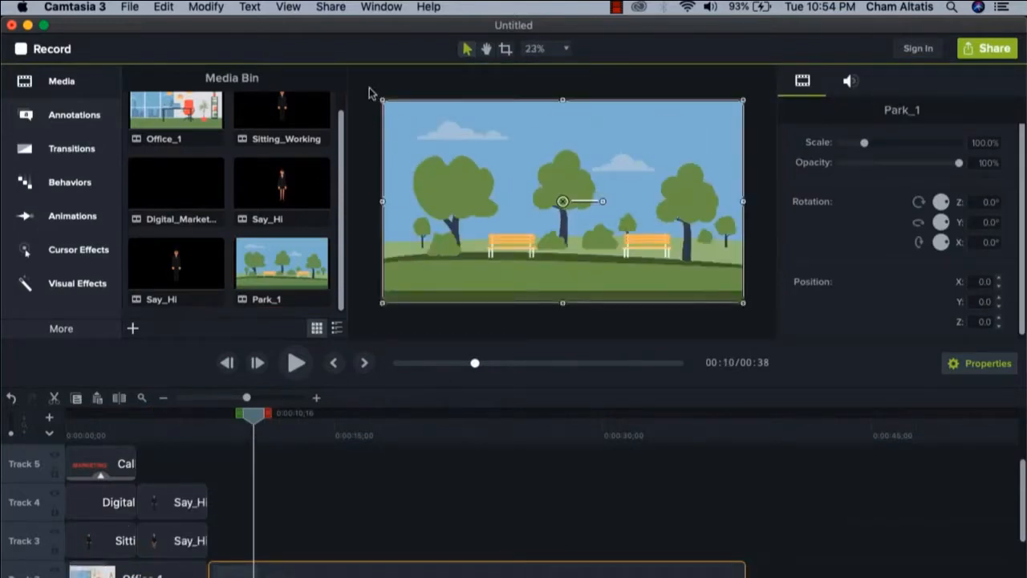
pyautogui.click(319, 157)
pyautogui.doubleClick(752, 385)
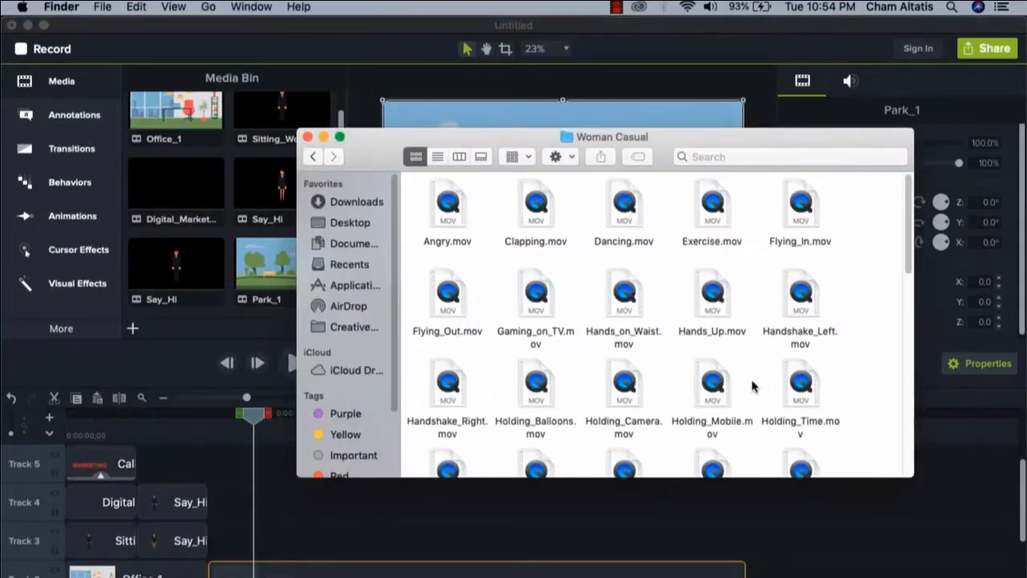
pyautogui.scroll(-10, 873, 392)
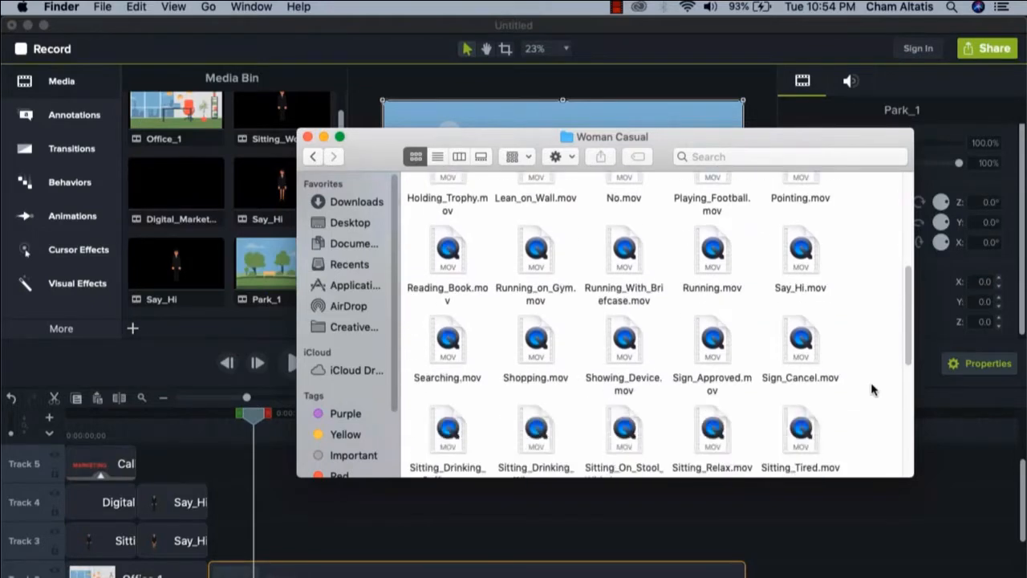
pyautogui.scroll(-8, 873, 391)
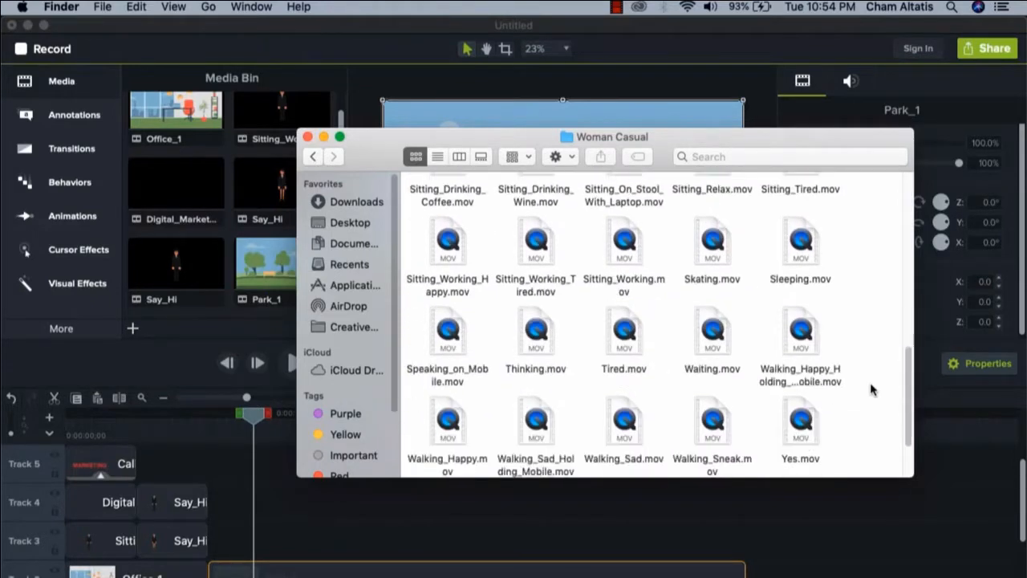
pyautogui.moveTo(447, 350); pyautogui.dragTo(215, 549)
# Play the park scene from its start to check the Walking_Happy clip's walk in place
pyautogui.moveTo(255, 417); pyautogui.dragTo(212, 418)
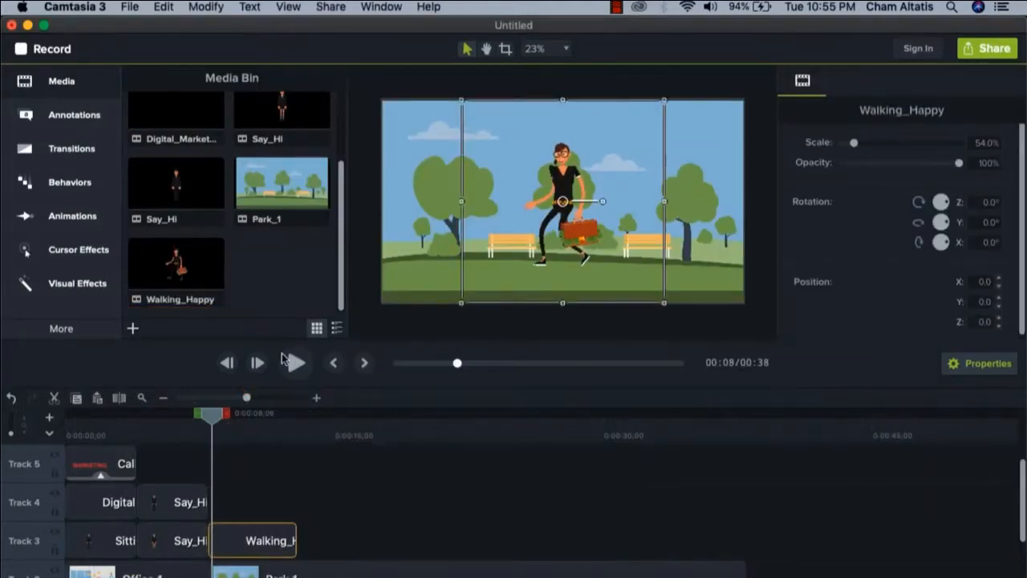
pyautogui.click(296, 365)
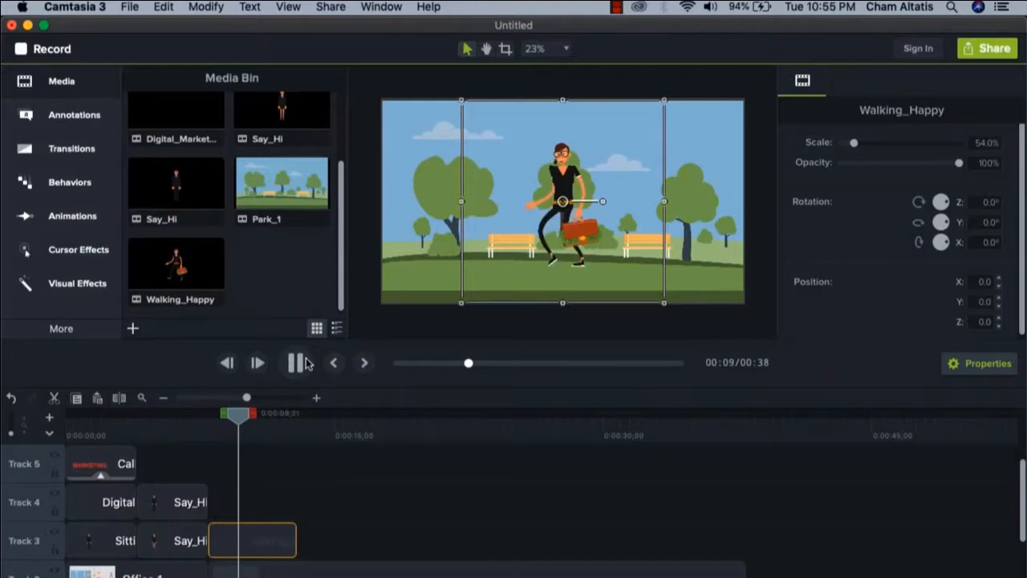
pyautogui.click(296, 364)
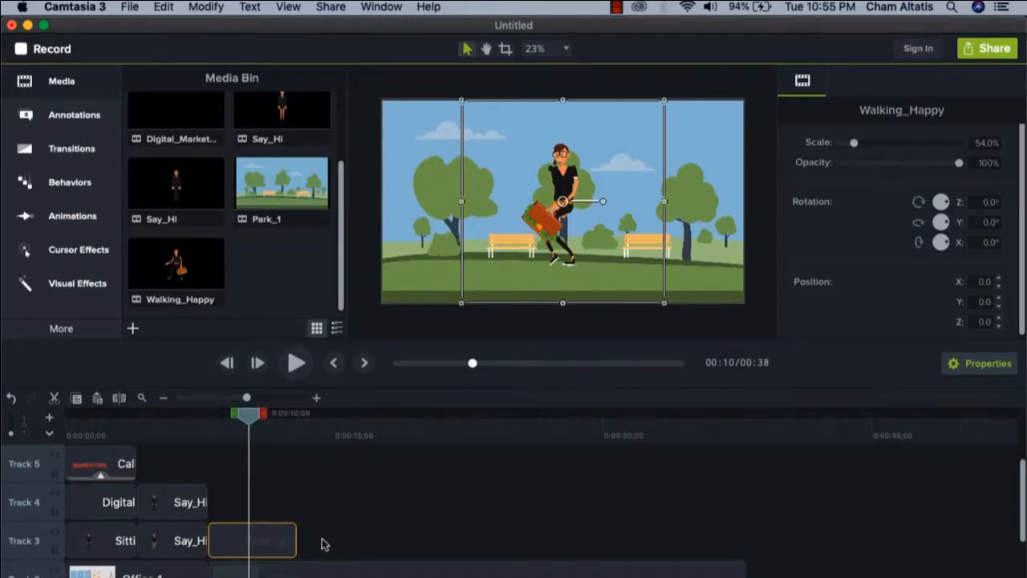
# Enlarge the Walking_Happy clip to about 76.9%, move it to X 620, Y -33, and return to the clip's start
pyautogui.moveTo(854, 142); pyautogui.dragTo(859, 142)
pyautogui.moveTo(550, 151); pyautogui.dragTo(666, 158)
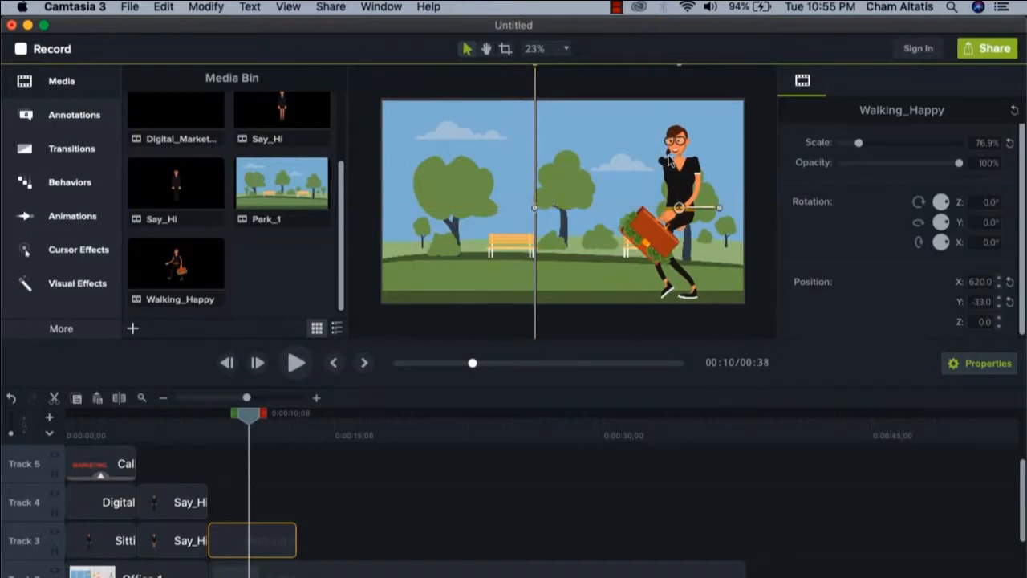
pyautogui.moveTo(253, 419); pyautogui.dragTo(218, 418)
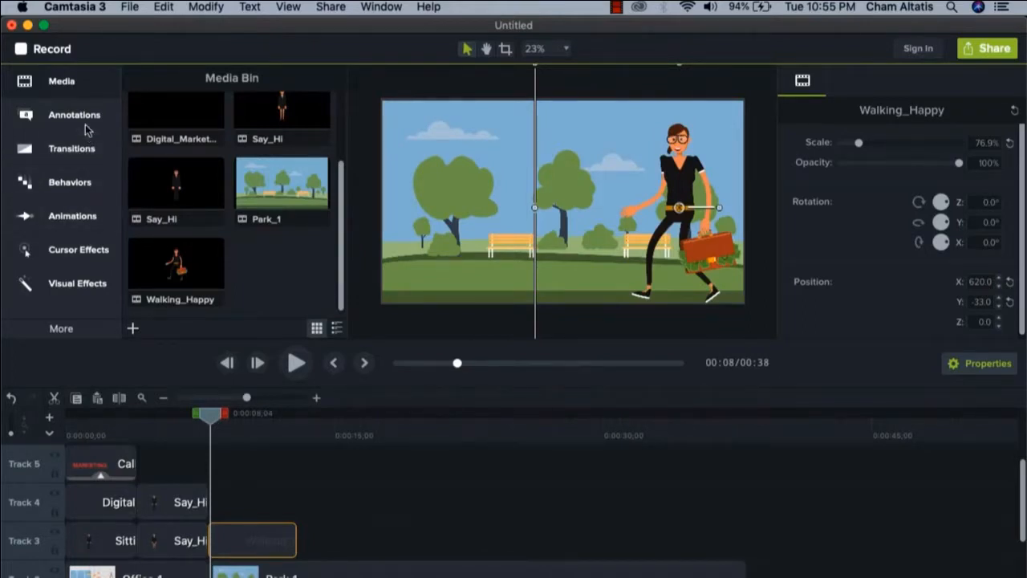
# Add a Custom animation spanning the Walking_Happy clip that moves the woman to the park's left side, and play it back
pyautogui.click(61, 218)
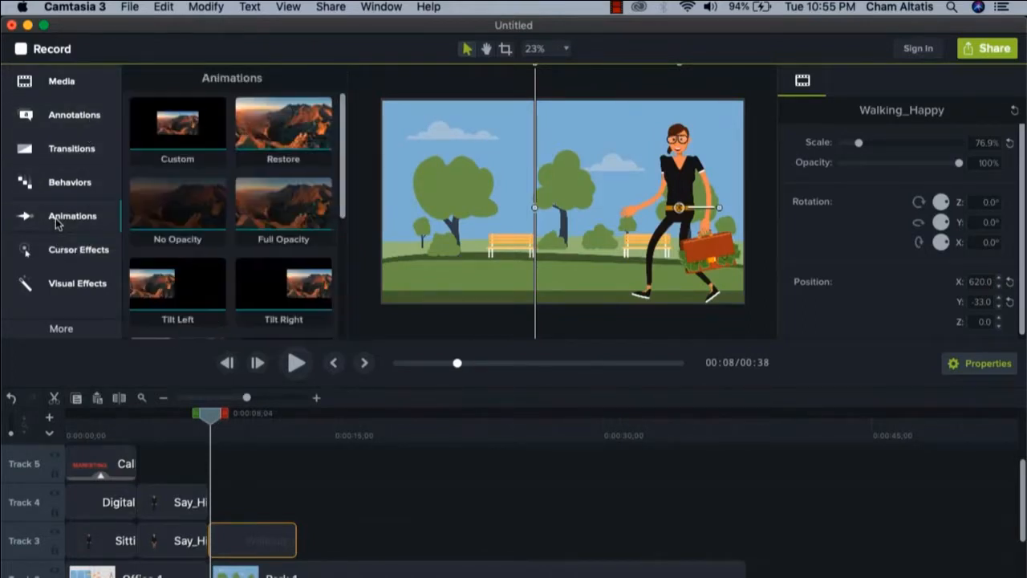
pyautogui.moveTo(180, 128); pyautogui.dragTo(293, 539)
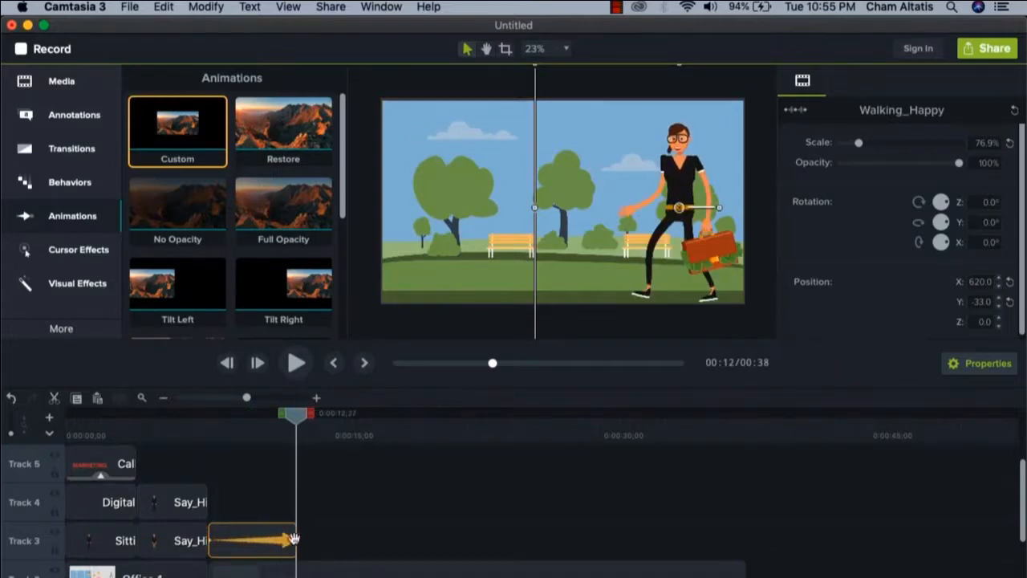
pyautogui.moveTo(679, 172); pyautogui.dragTo(443, 173)
pyautogui.moveTo(296, 413); pyautogui.dragTo(210, 414)
pyautogui.click(296, 362)
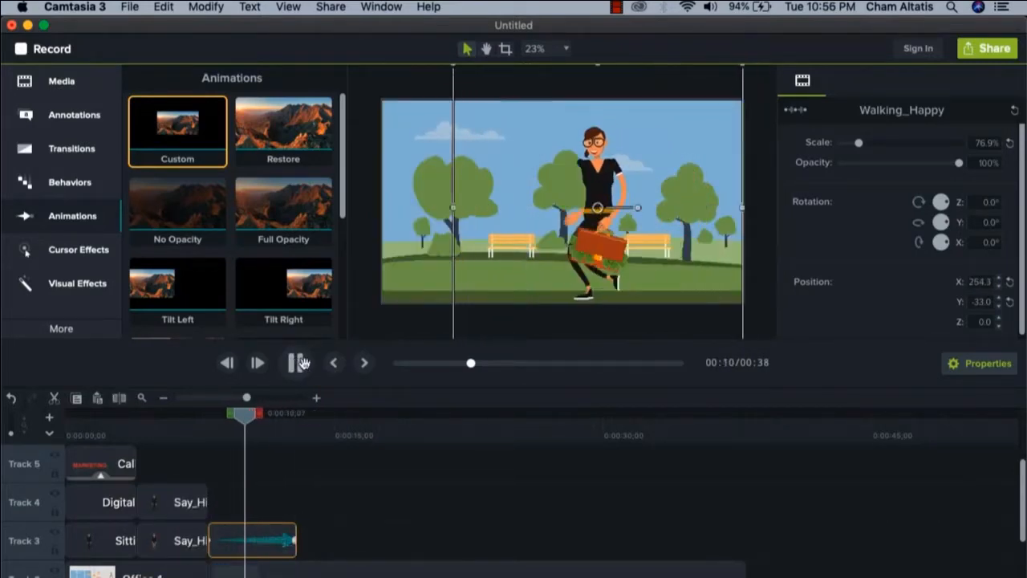
# Stop the park scene's playback, deselect the Walking_Happy clip and return to the project's media
pyautogui.click(296, 363)
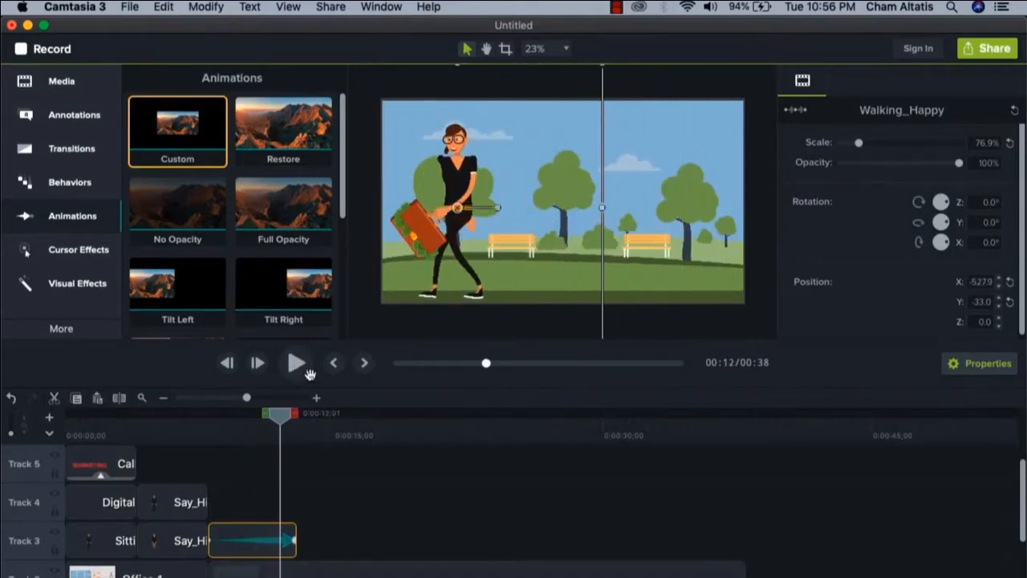
pyautogui.click(401, 477)
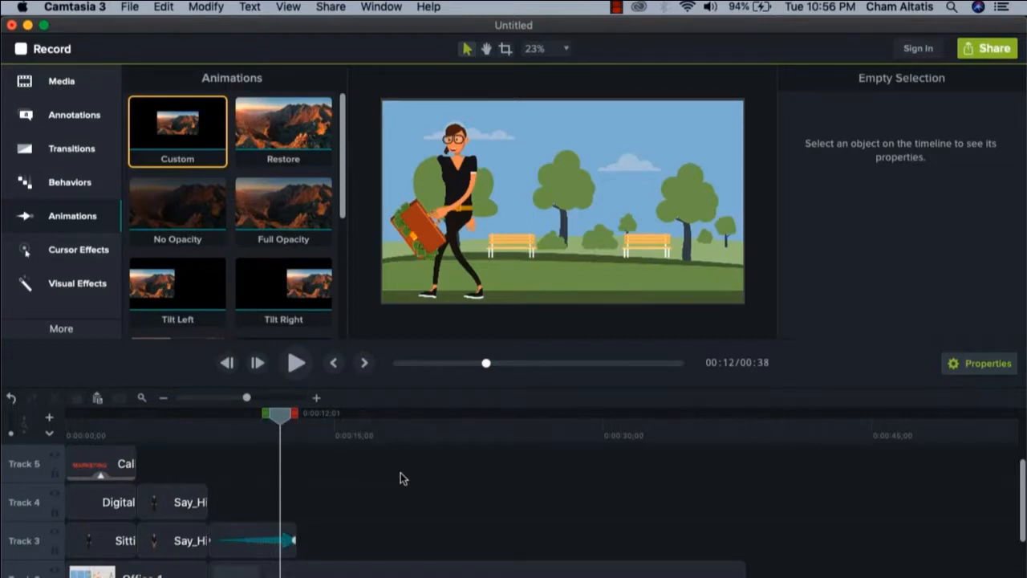
pyautogui.click(79, 88)
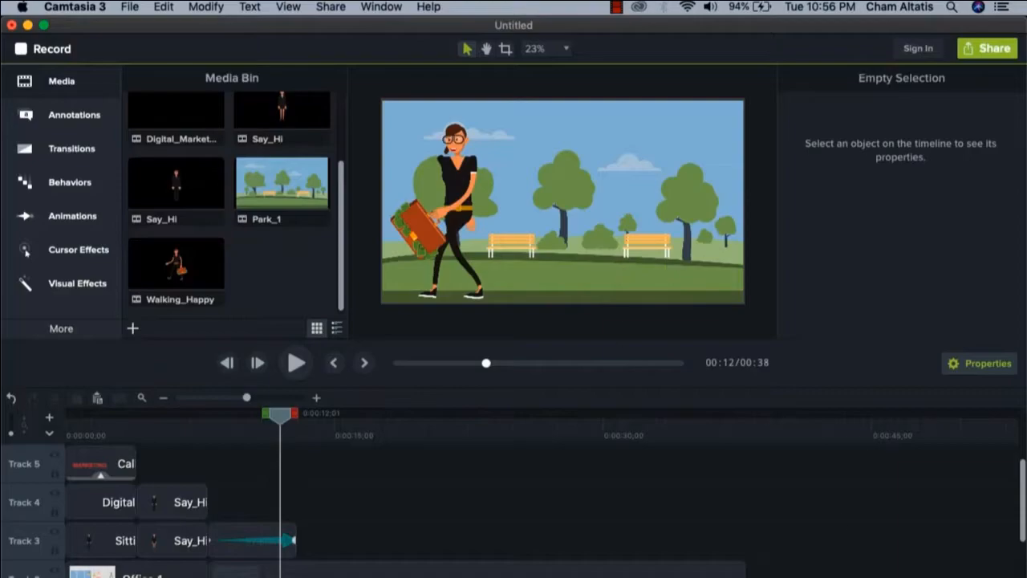
# Switch to Keynote and insert Playground_Exterior.mp4 from the Backgrounds2 folder on the blank first slide, accepting the movie compatibility notice
pyautogui.click(881, 573)
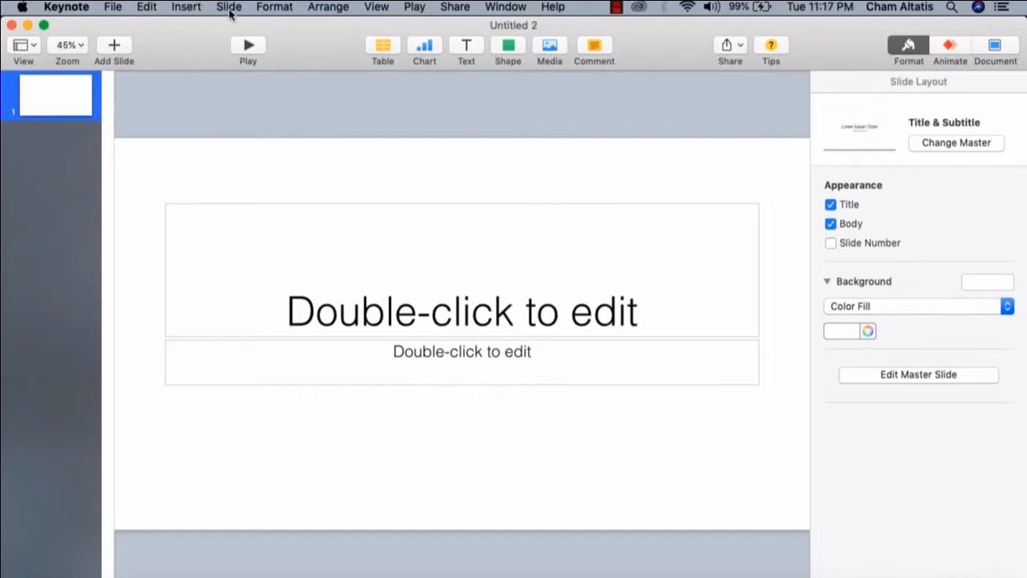
pyautogui.click(188, 8)
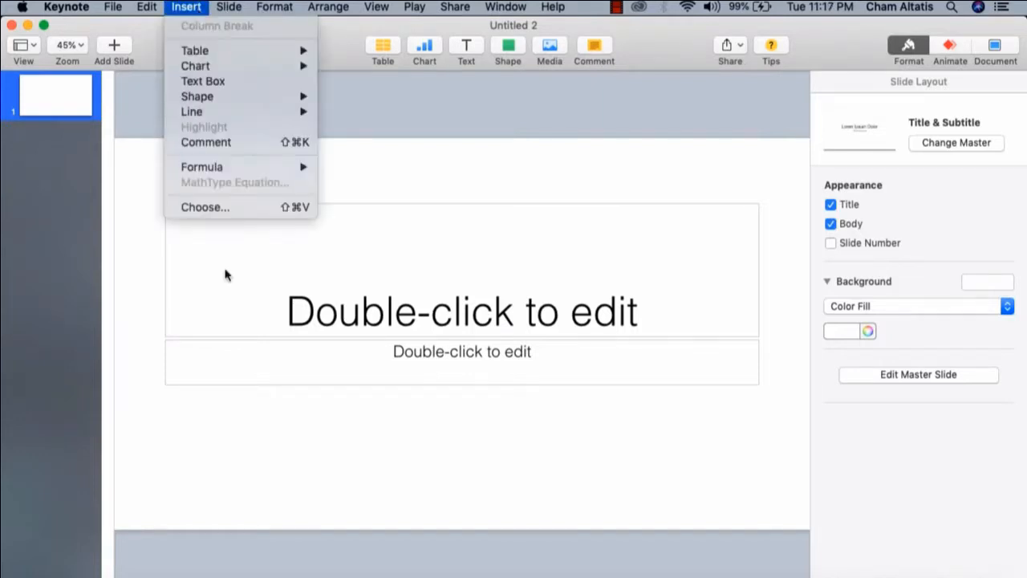
pyautogui.click(215, 210)
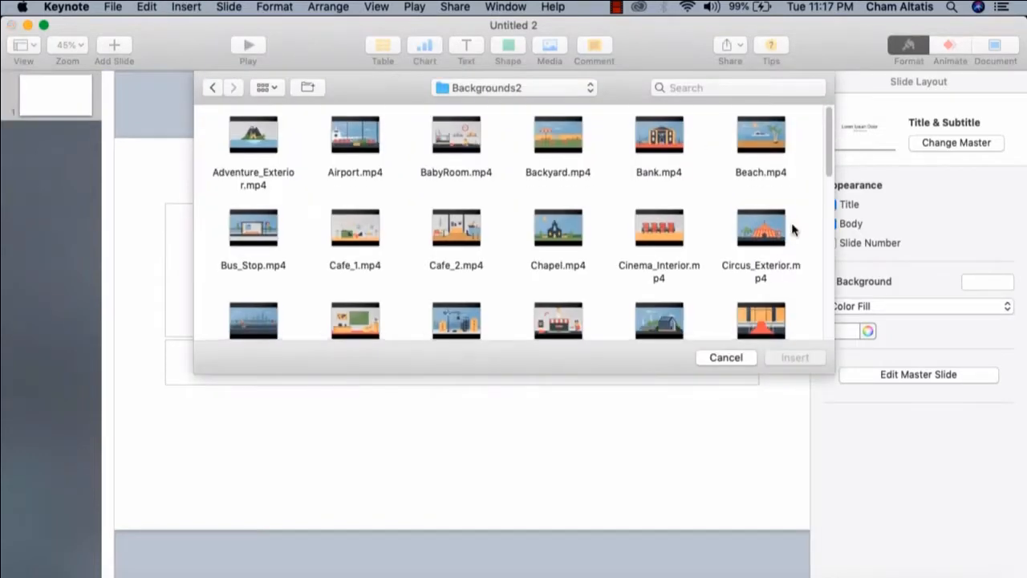
pyautogui.scroll(-3, 792, 231)
pyautogui.scroll(-5, 793, 229)
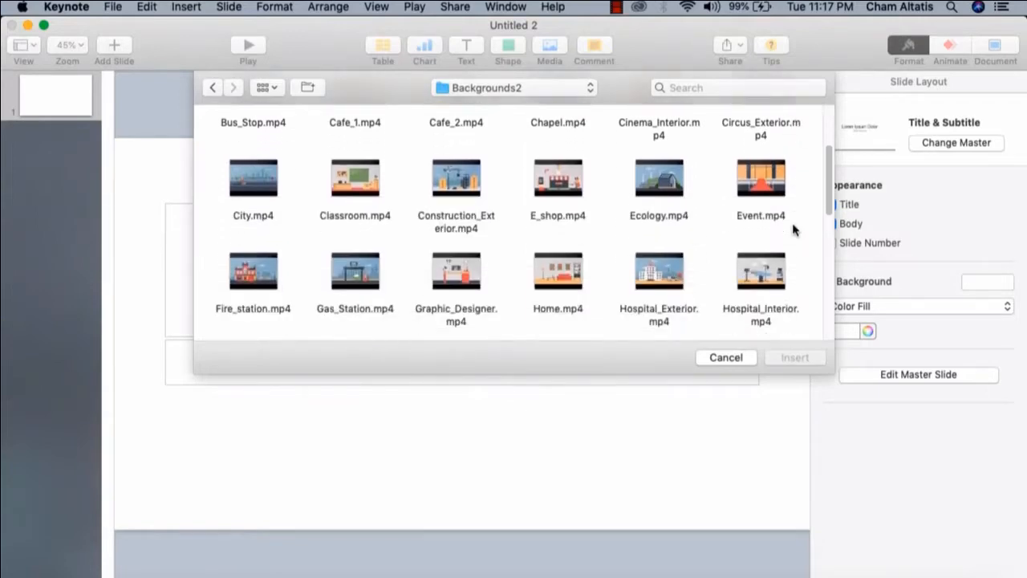
pyautogui.click(269, 253)
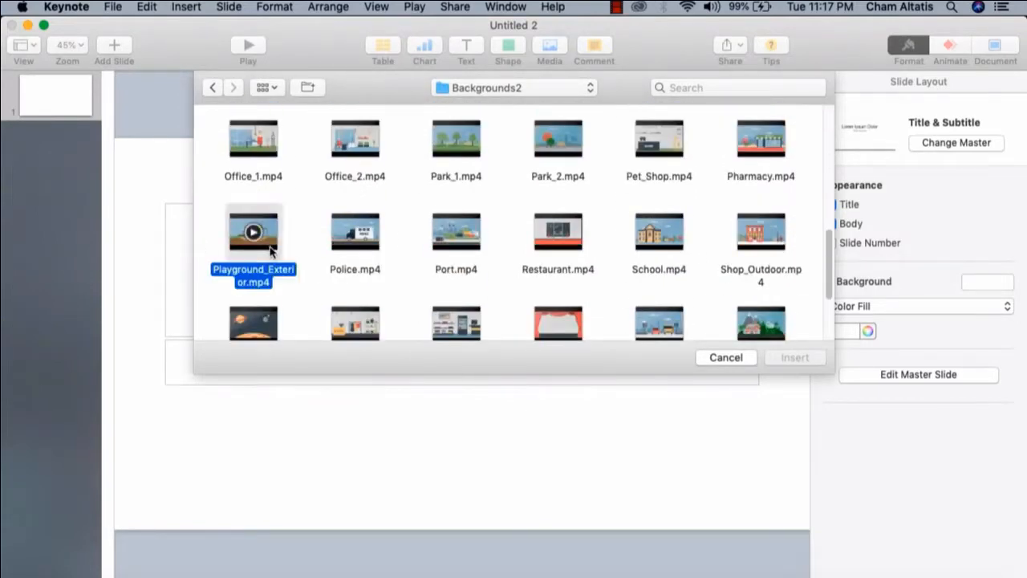
pyautogui.click(794, 358)
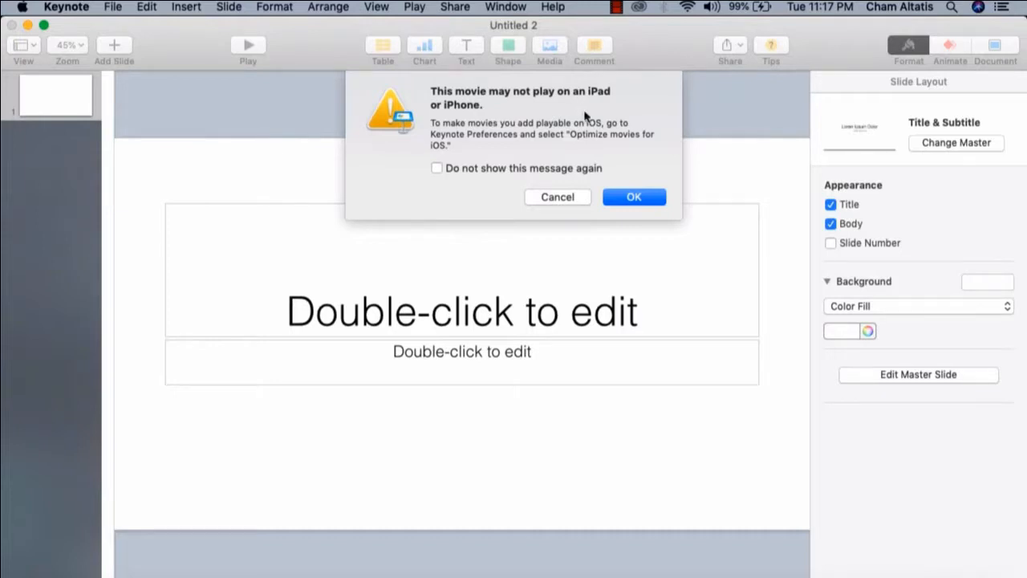
pyautogui.click(633, 198)
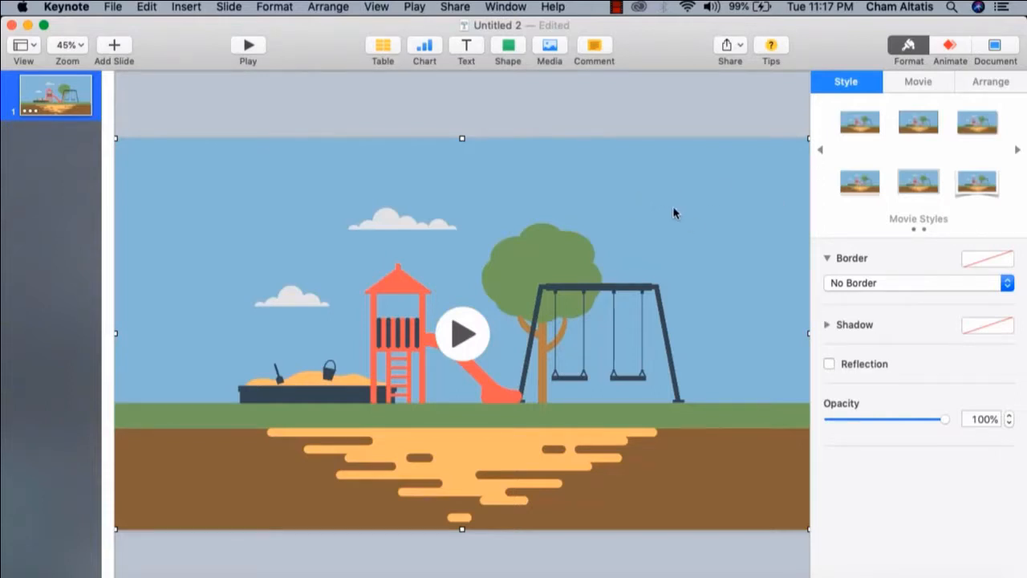
# Insert Playing_Football.mov from the MOV collection's Boy folder over the playground background
pyautogui.click(323, 122)
pyautogui.click(186, 7)
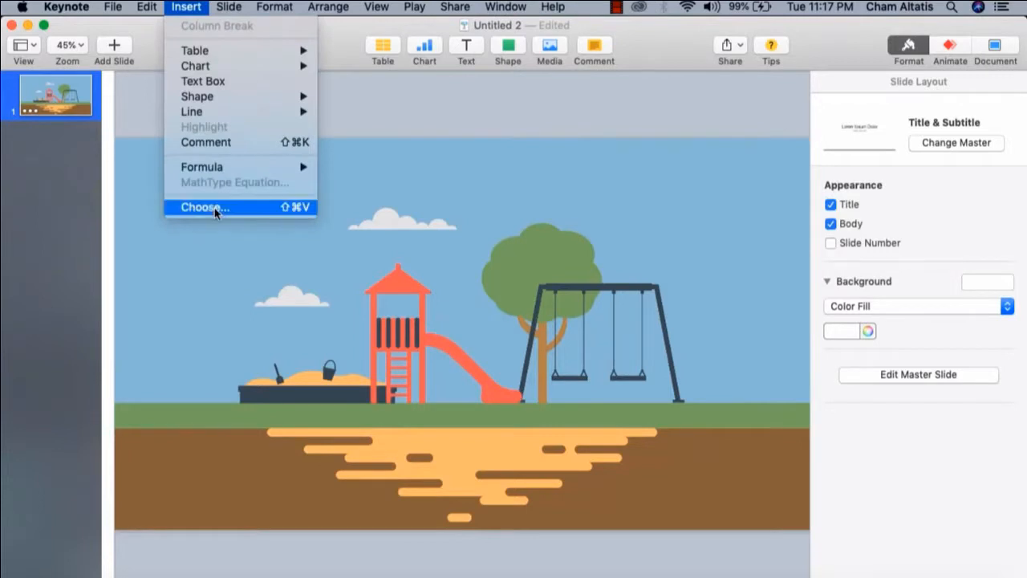
pyautogui.click(215, 208)
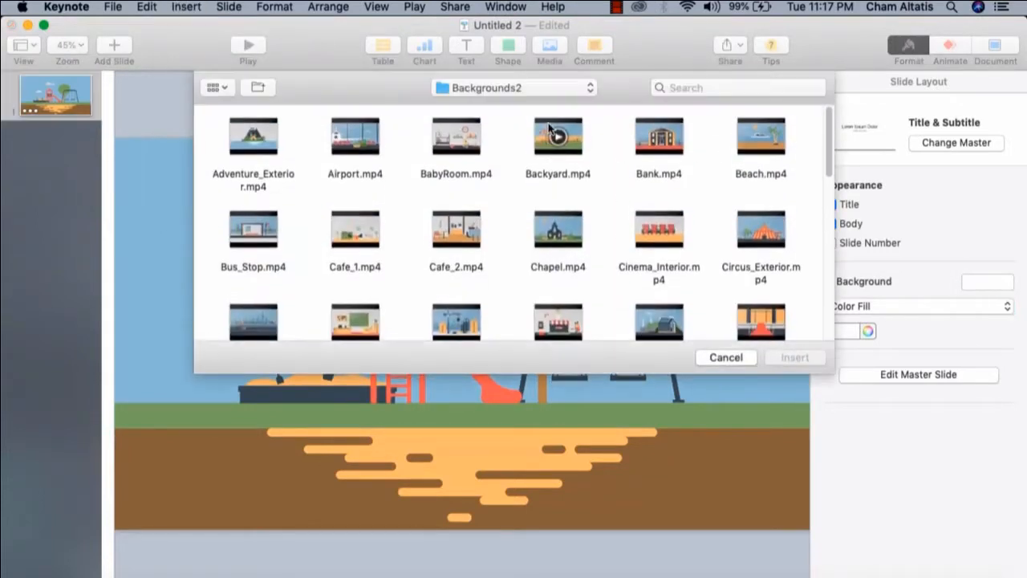
pyautogui.click(532, 88)
pyautogui.click(507, 103)
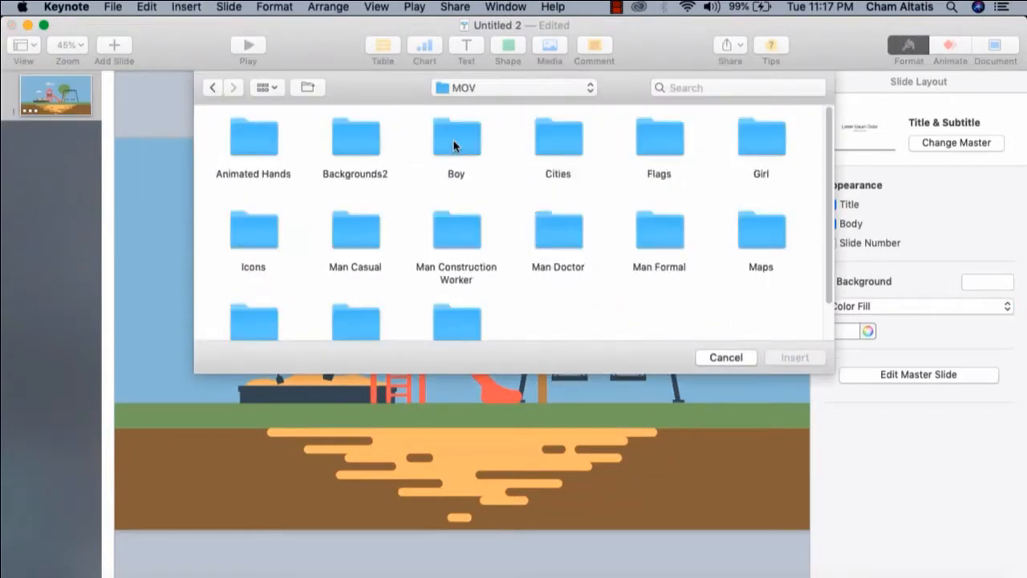
pyautogui.doubleClick(454, 144)
pyautogui.scroll(-8, 490, 225)
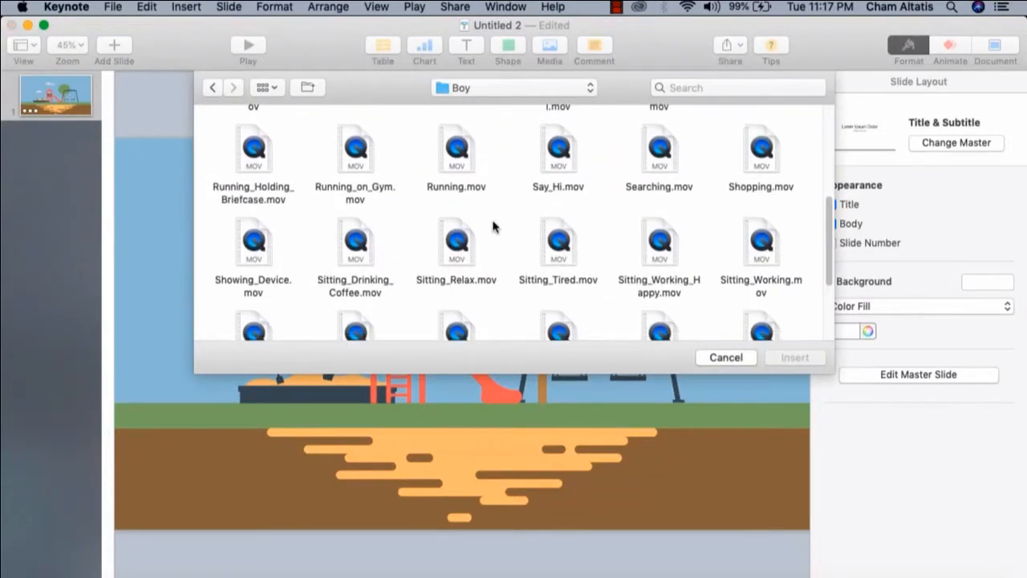
pyautogui.scroll(4, 494, 226)
pyautogui.click(659, 141)
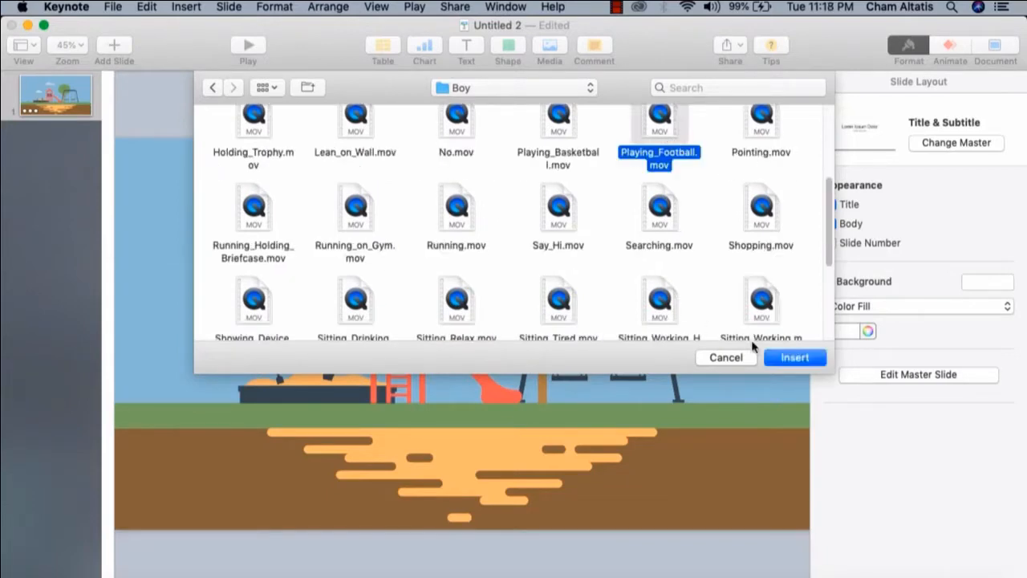
pyautogui.click(794, 358)
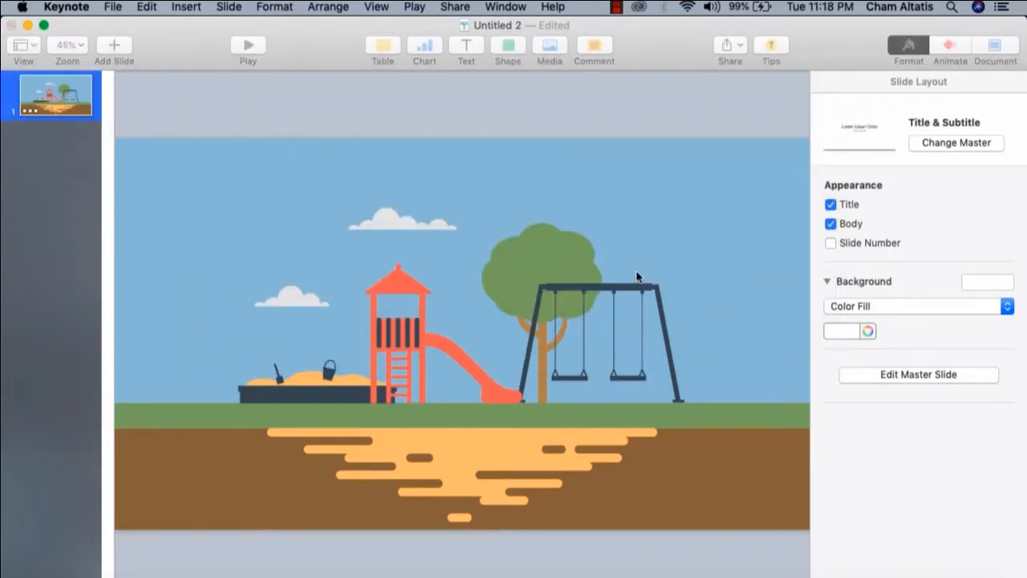
pyautogui.click(647, 198)
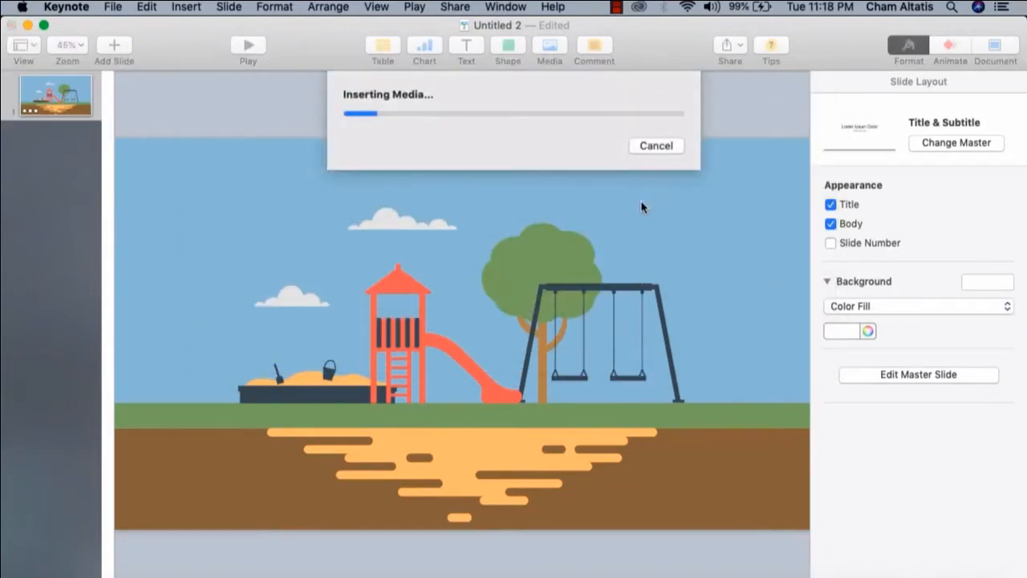
# Move the boy movie to the slide's left side, enlarge it to nearly the slide's height, and preview it
pyautogui.moveTo(466, 237); pyautogui.dragTo(244, 236)
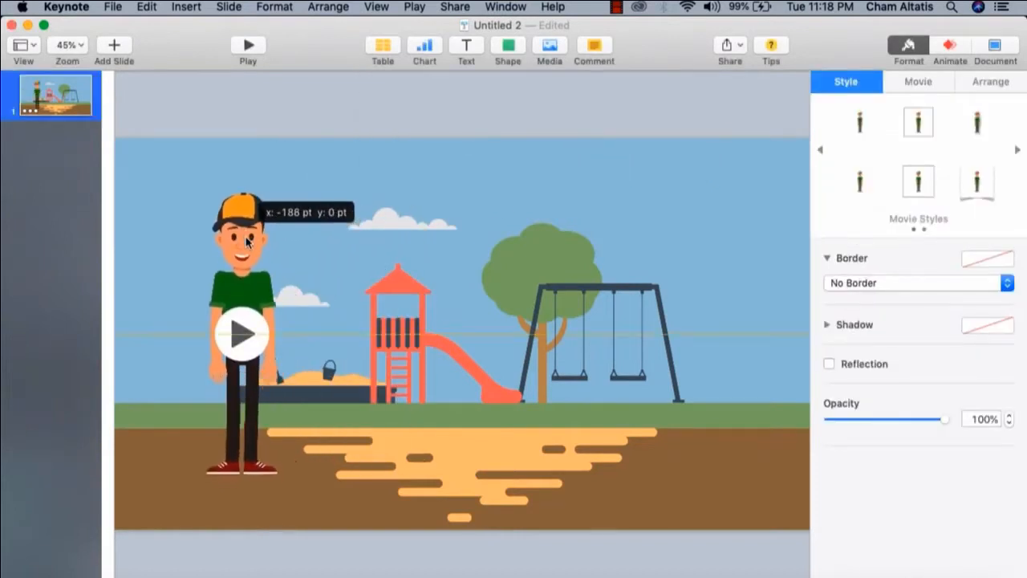
pyautogui.moveTo(437, 136); pyautogui.dragTo(543, 73)
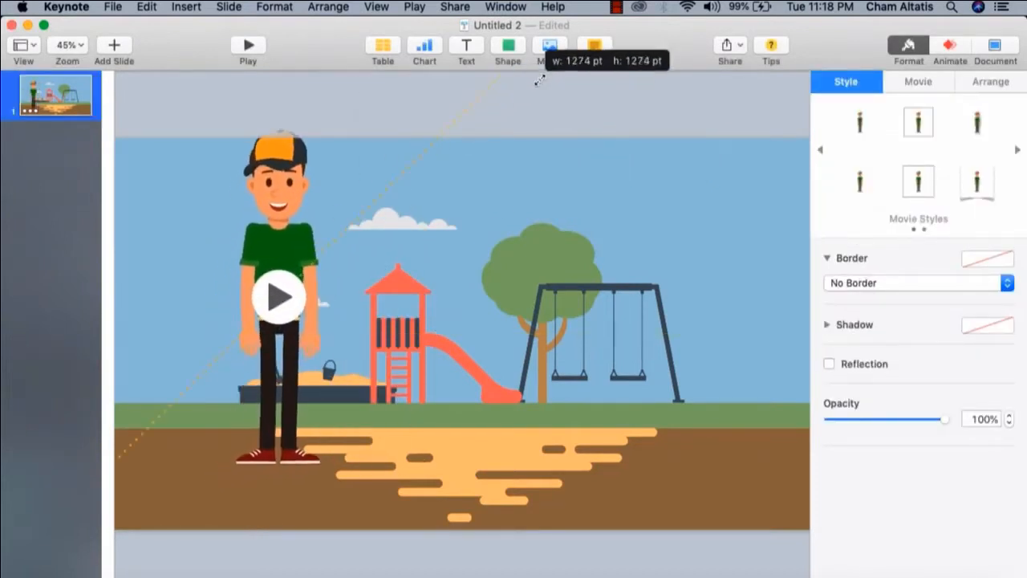
pyautogui.moveTo(279, 173); pyautogui.dragTo(241, 205)
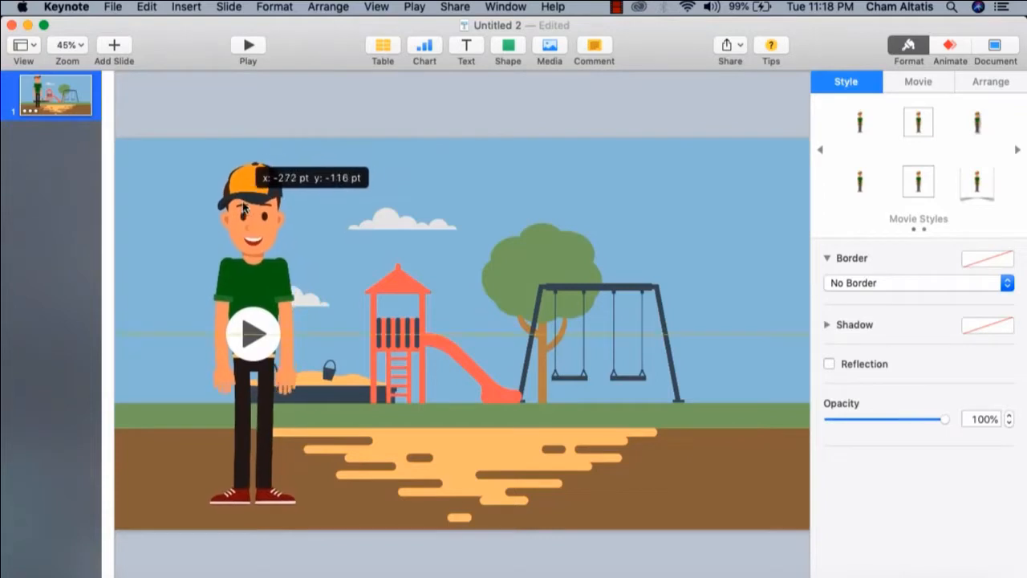
pyautogui.click(271, 319)
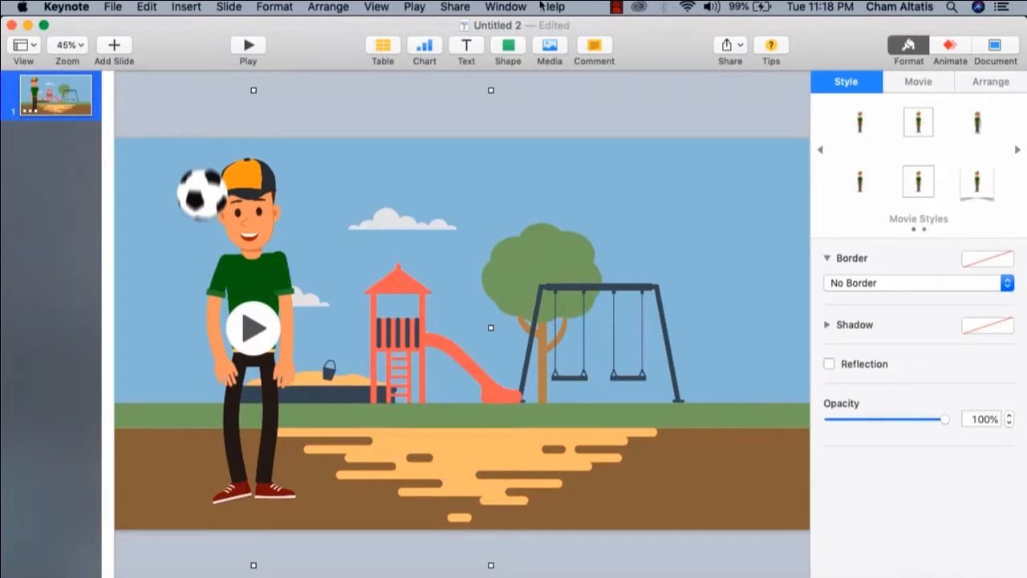
# Add a text box reading PLAY SOCCER to the playground slide
pyautogui.click(186, 8)
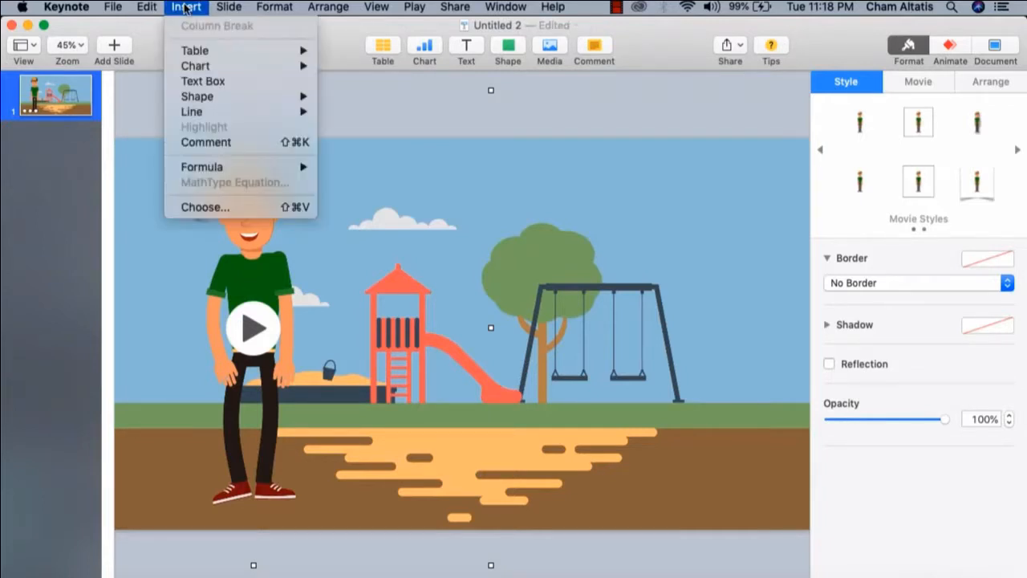
pyautogui.click(224, 83)
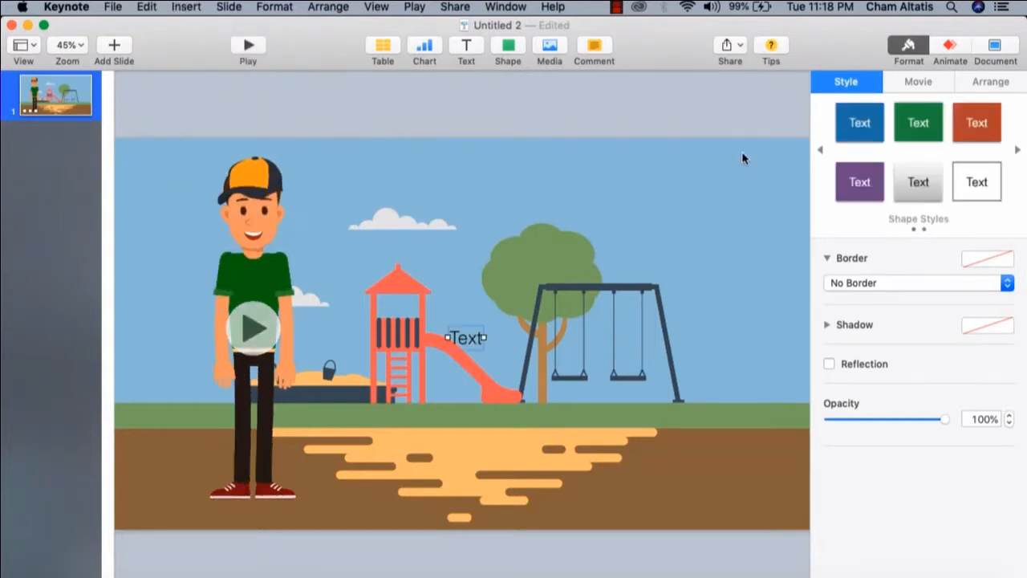
pyautogui.doubleClick(472, 339)
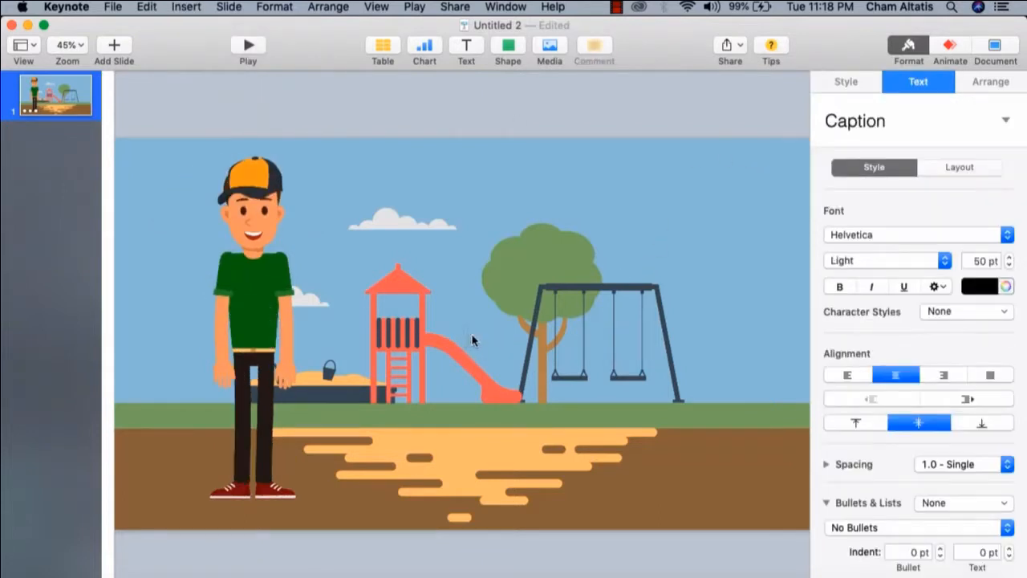
pyautogui.write('PLAY SOCCER')
# Color the PLAY SOCCER text dark red
pyautogui.press('super+a')
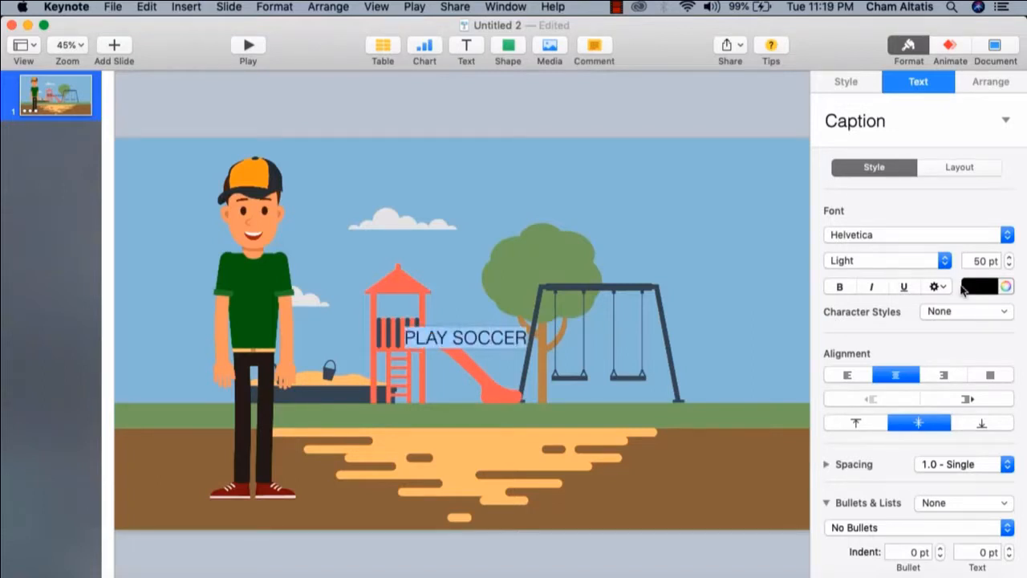
pyautogui.click(977, 287)
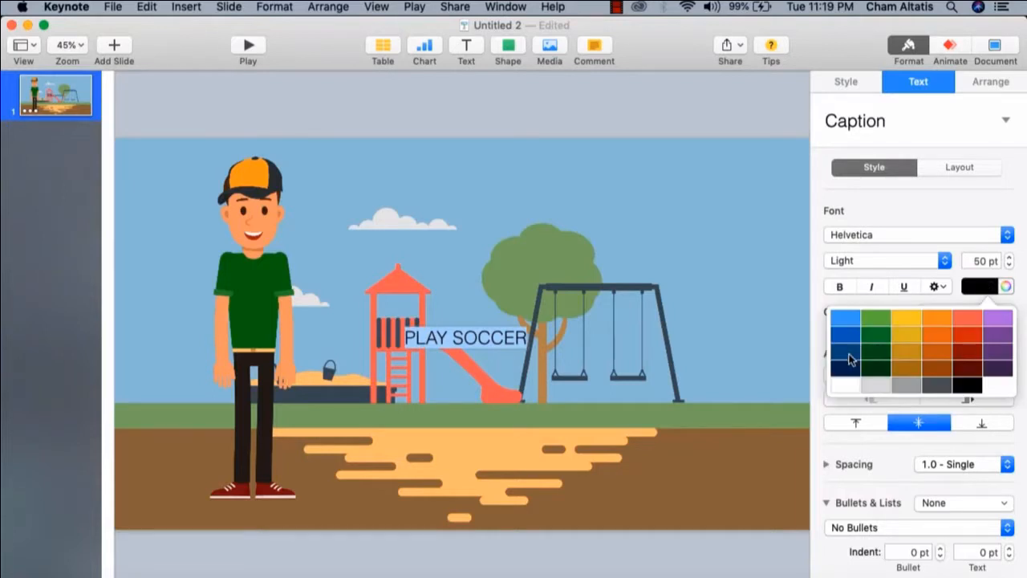
pyautogui.click(967, 367)
pyautogui.click(532, 320)
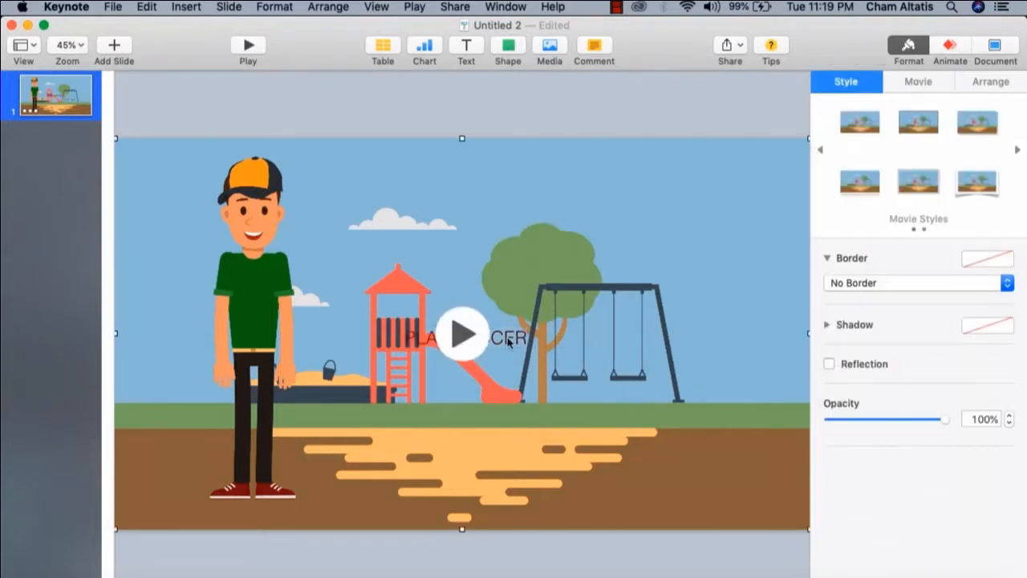
# Move the PLAY SOCCER text into the sky above the tree and make it bold at 100 pt
pyautogui.moveTo(521, 337); pyautogui.dragTo(640, 192)
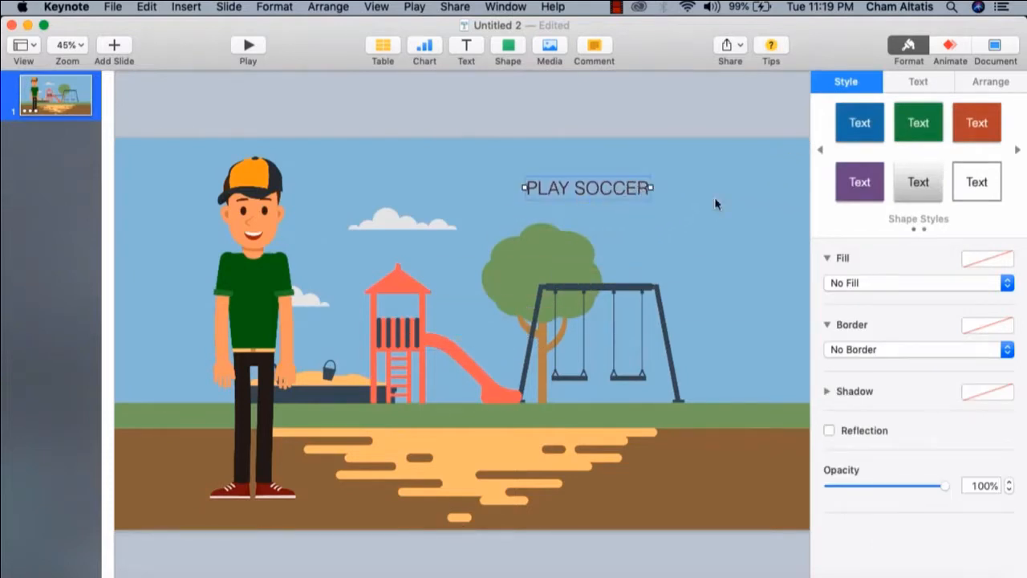
pyautogui.click(917, 82)
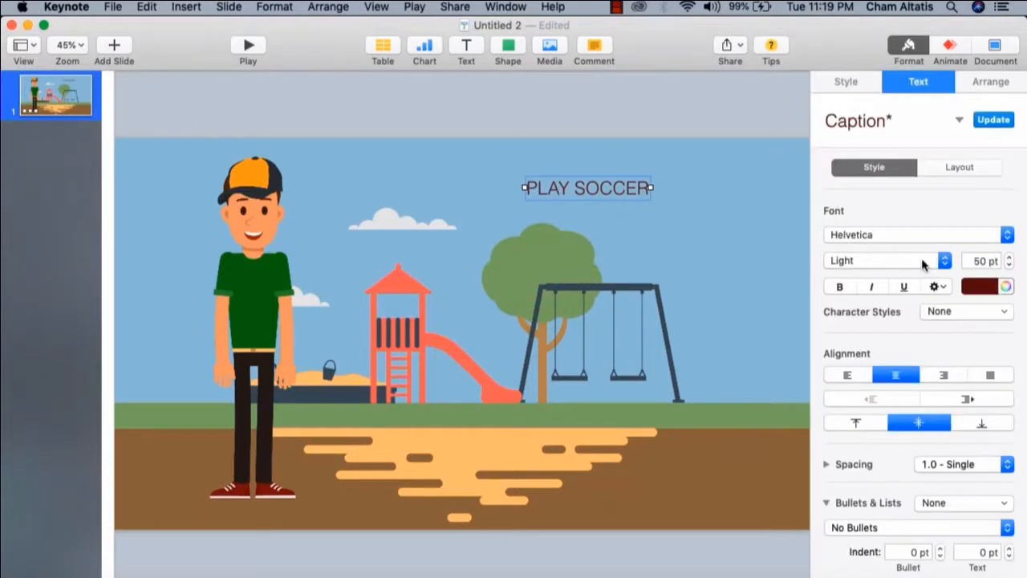
pyautogui.click(839, 286)
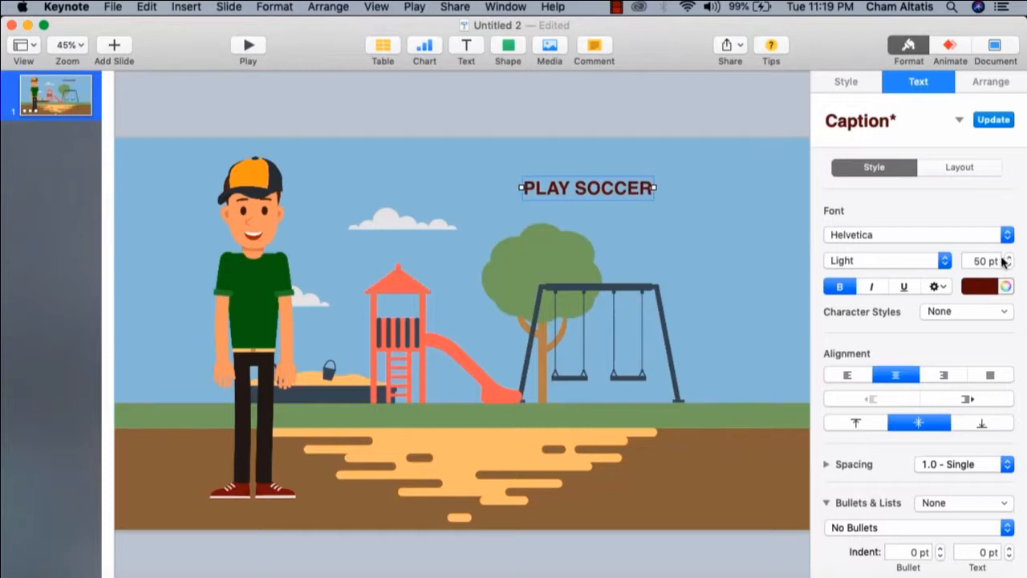
pyautogui.doubleClick(985, 258)
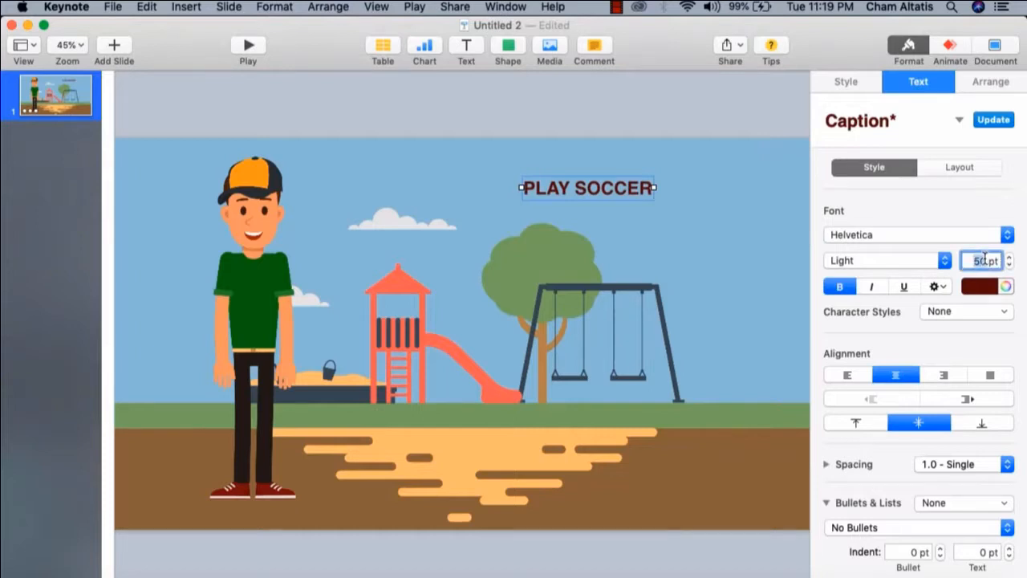
pyautogui.write('10')
pyautogui.press('Return')
pyautogui.click(694, 191)
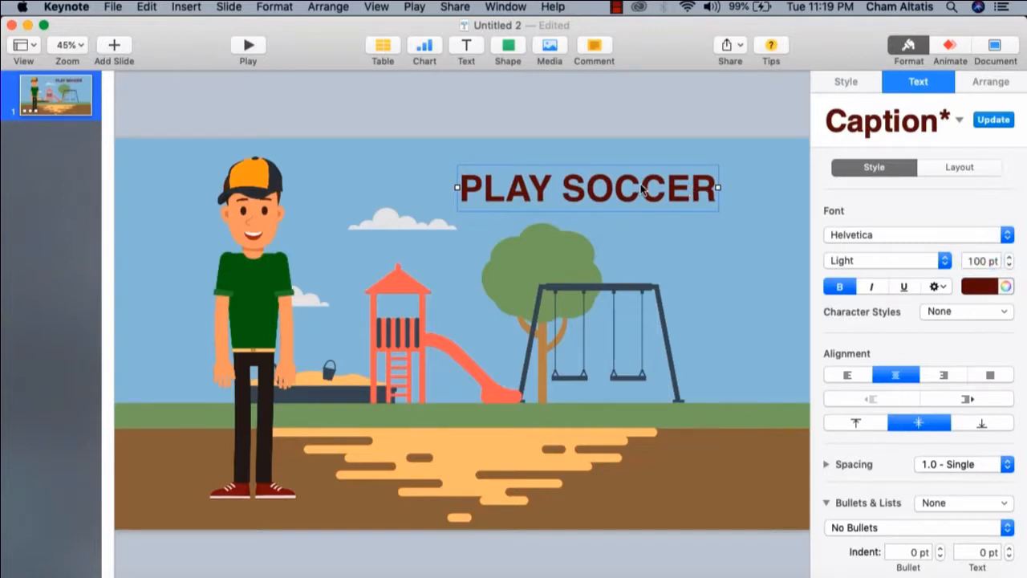
# Recolor the PLAY SOCCER text black and fine-tune its position above the tree
pyautogui.moveTo(642, 189); pyautogui.dragTo(676, 195)
pyautogui.click(992, 287)
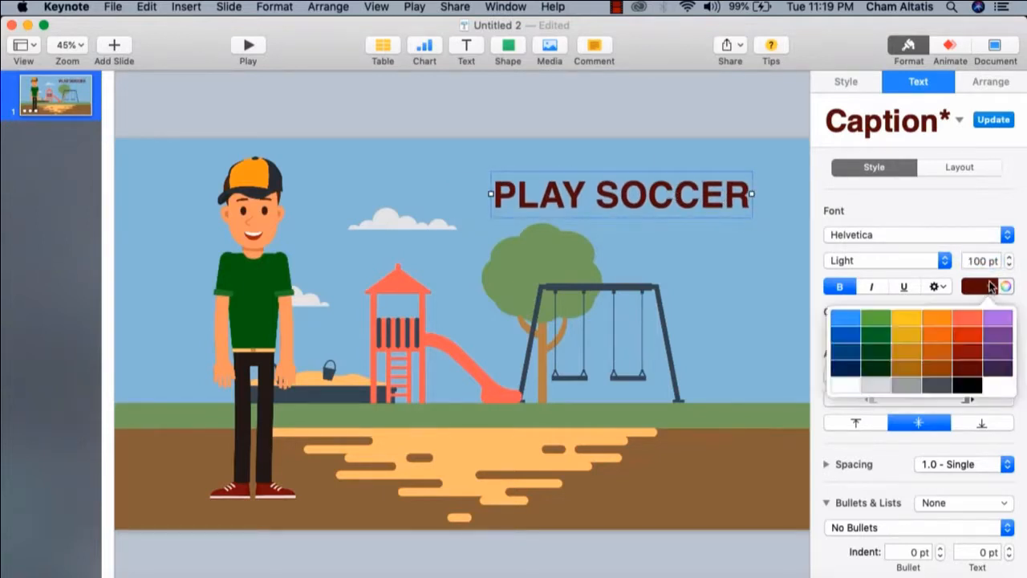
pyautogui.click(968, 384)
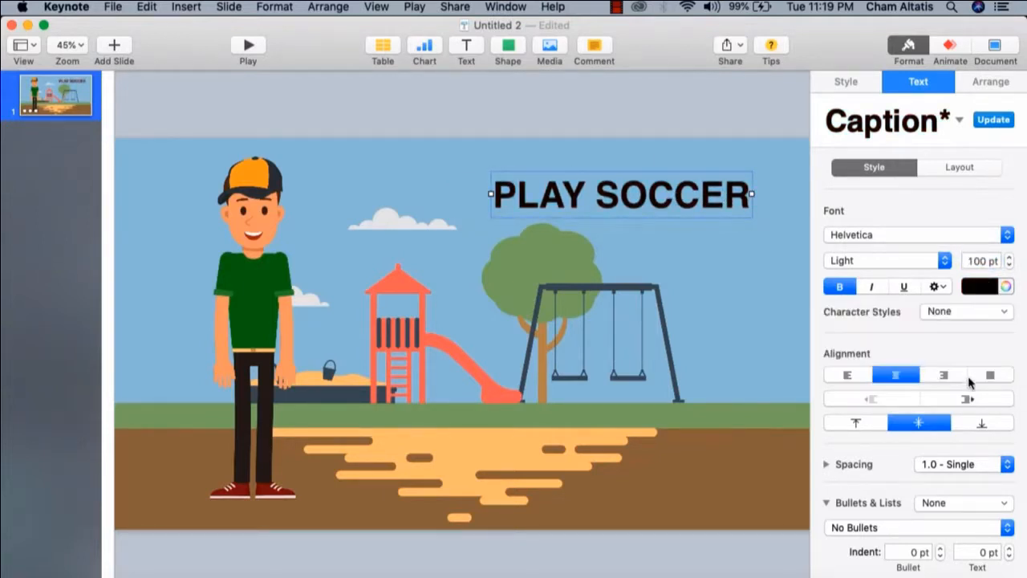
pyautogui.click(700, 123)
pyautogui.moveTo(653, 200); pyautogui.dragTo(633, 197)
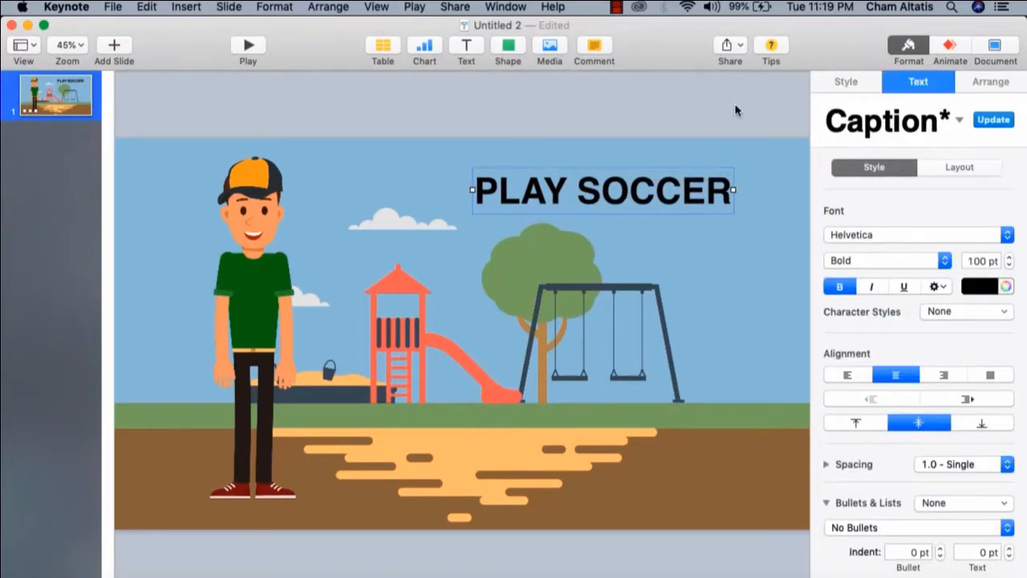
# Set the Playground_Exterior background movie to start After Transition in the slide's build order
pyautogui.click(667, 96)
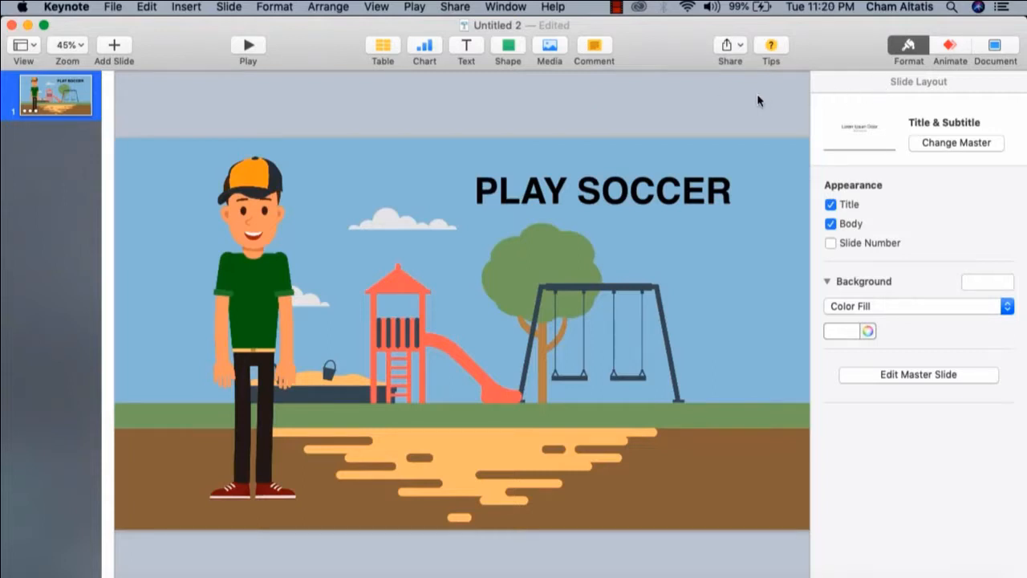
pyautogui.click(950, 48)
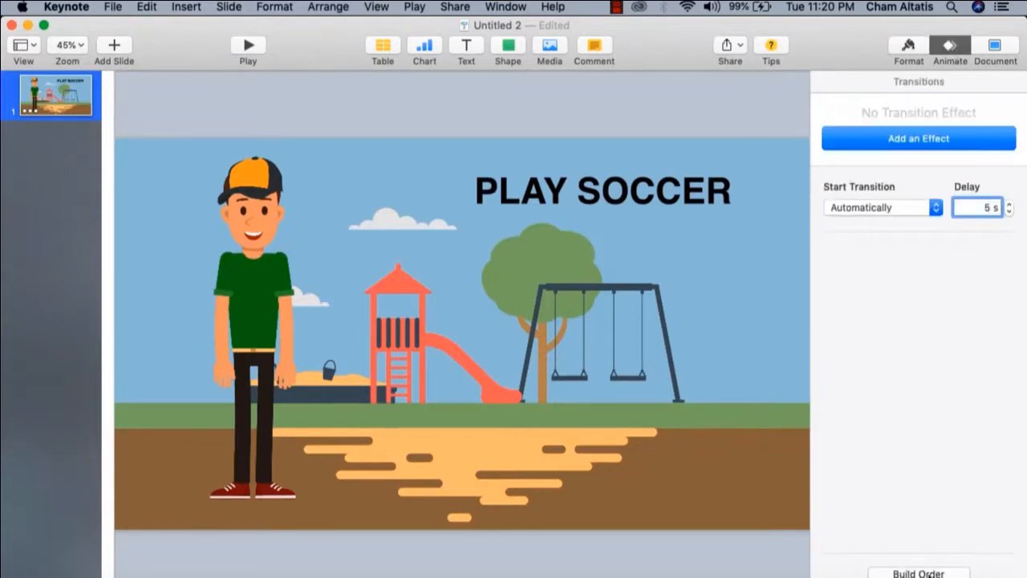
pyautogui.click(929, 573)
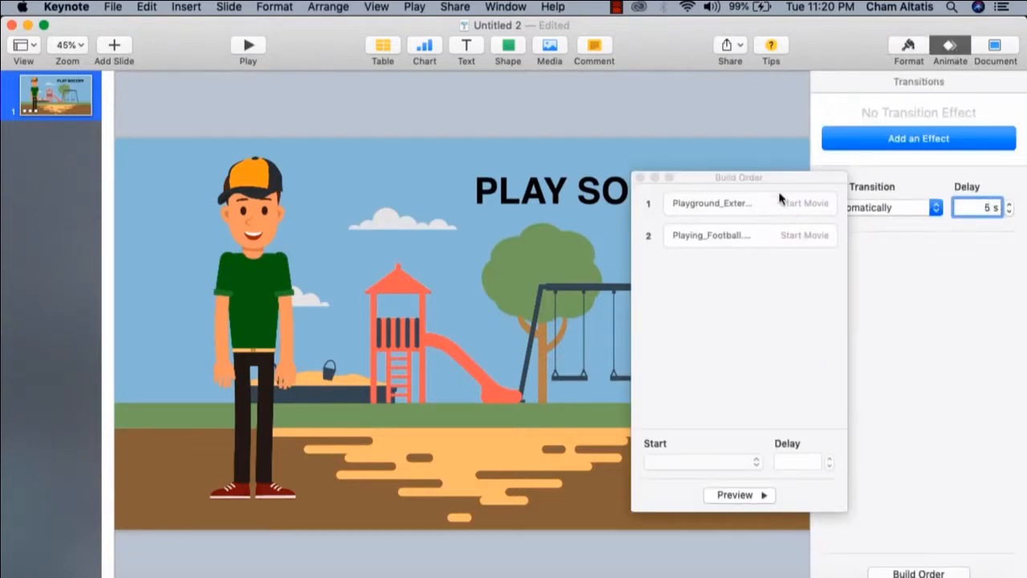
pyautogui.moveTo(755, 184); pyautogui.dragTo(878, 193)
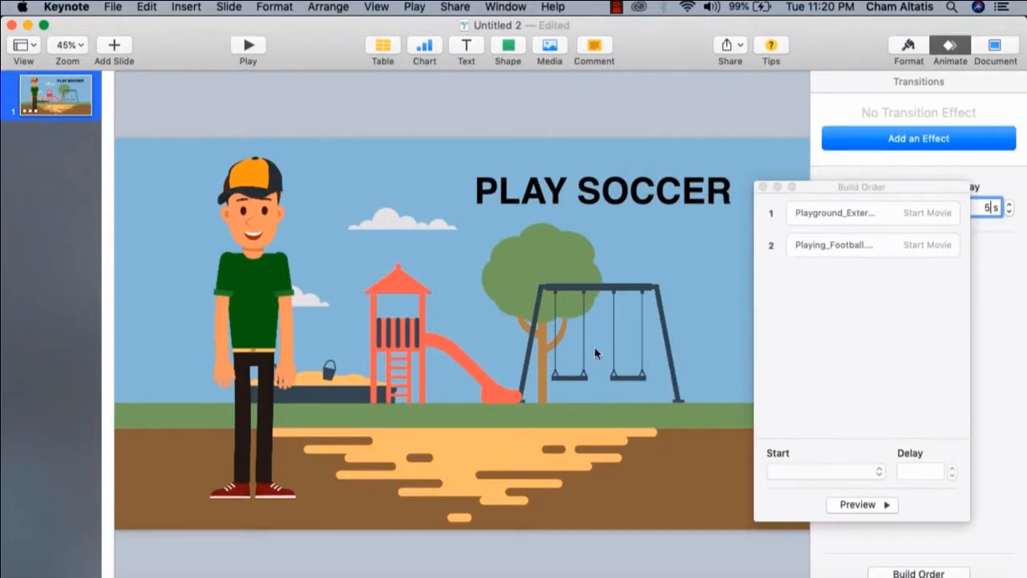
pyautogui.click(873, 225)
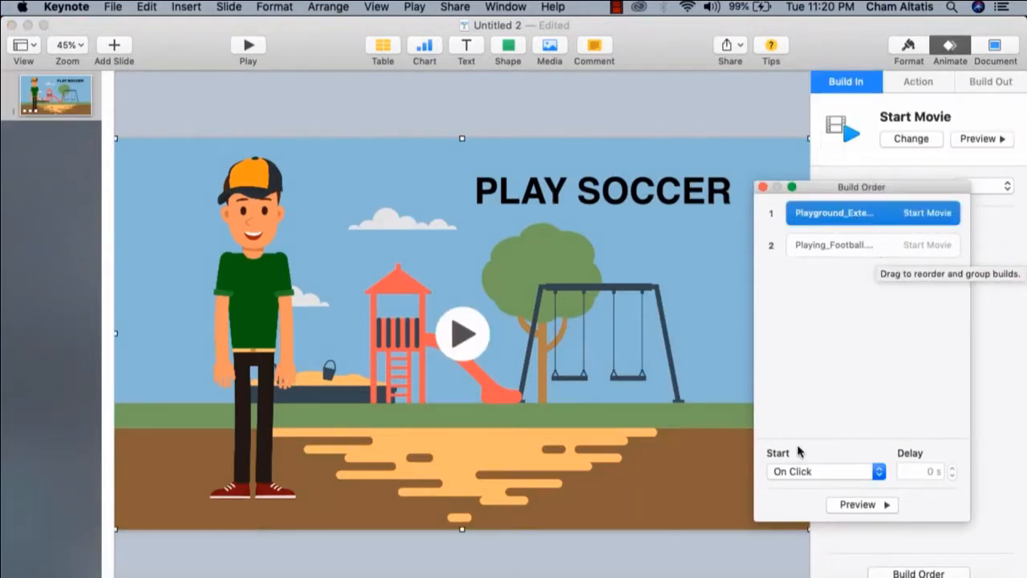
pyautogui.click(808, 473)
pyautogui.click(811, 486)
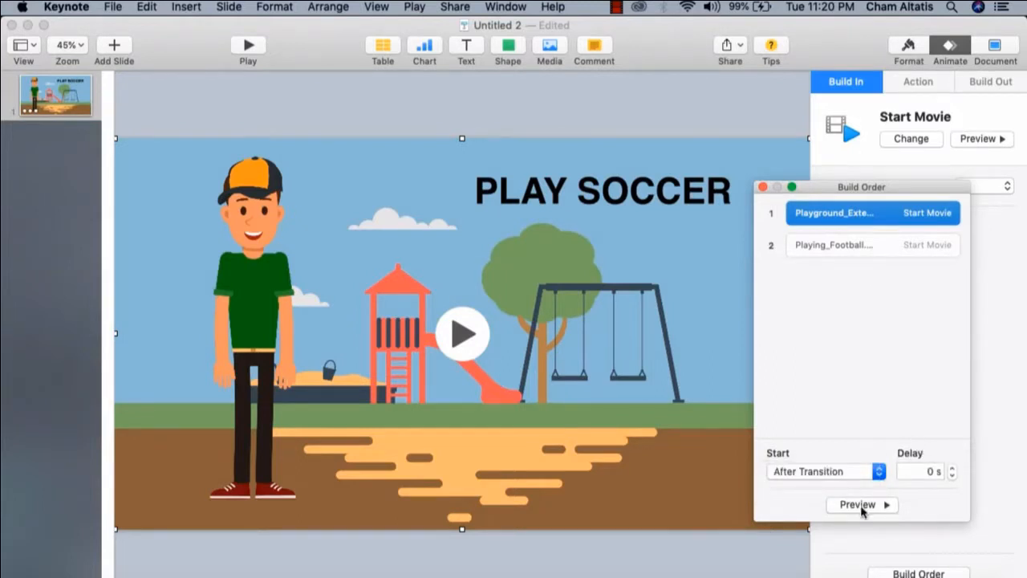
# Set the Playing_Football movie to start With Build 1 and play the slide to check both animations
pyautogui.click(250, 239)
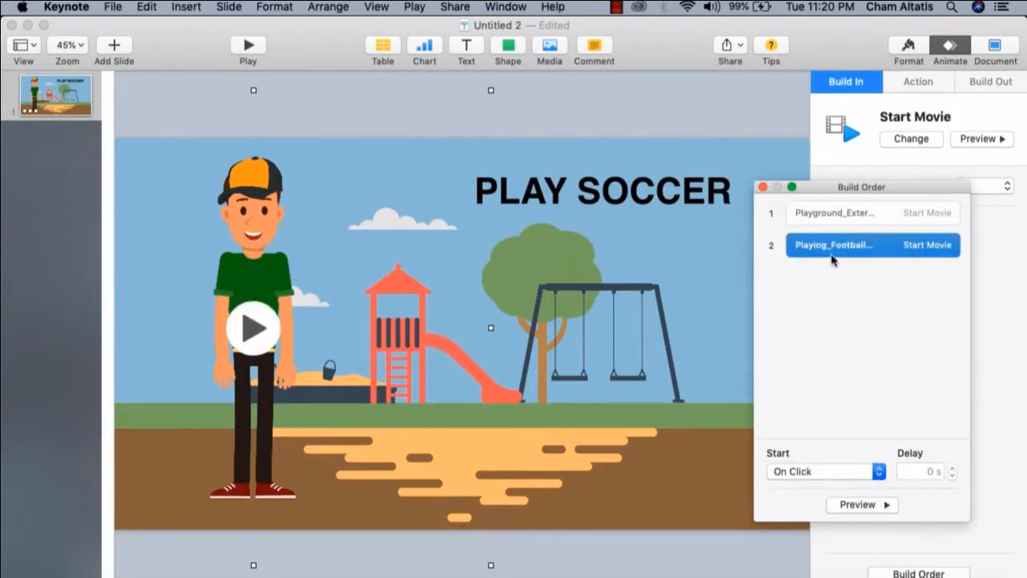
pyautogui.click(875, 473)
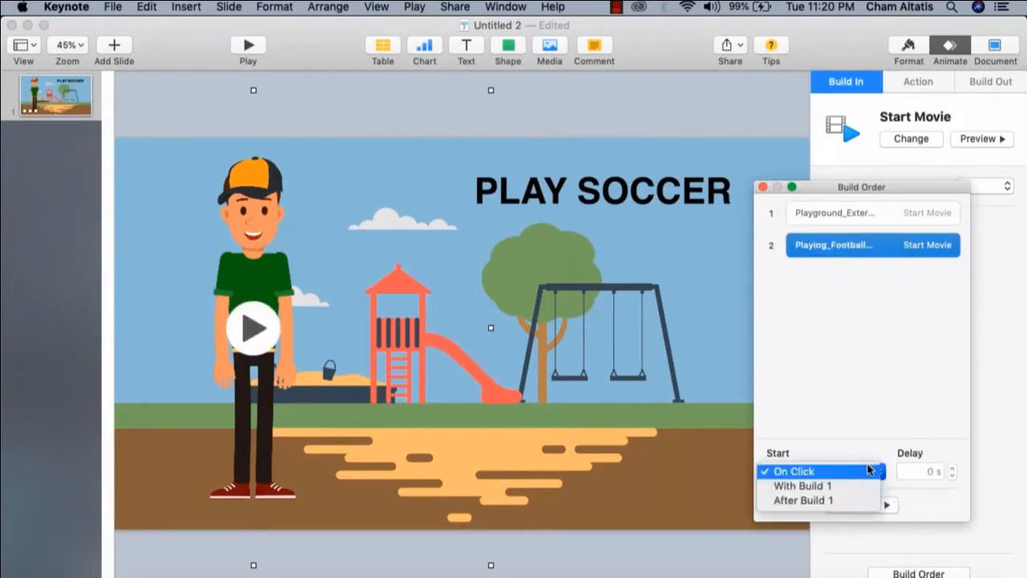
pyautogui.click(802, 486)
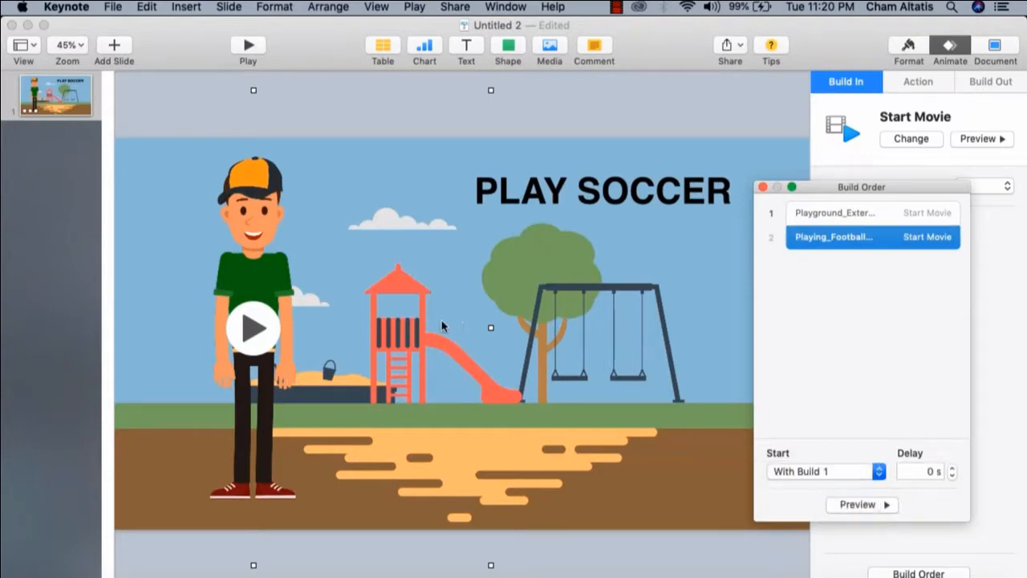
pyautogui.click(763, 187)
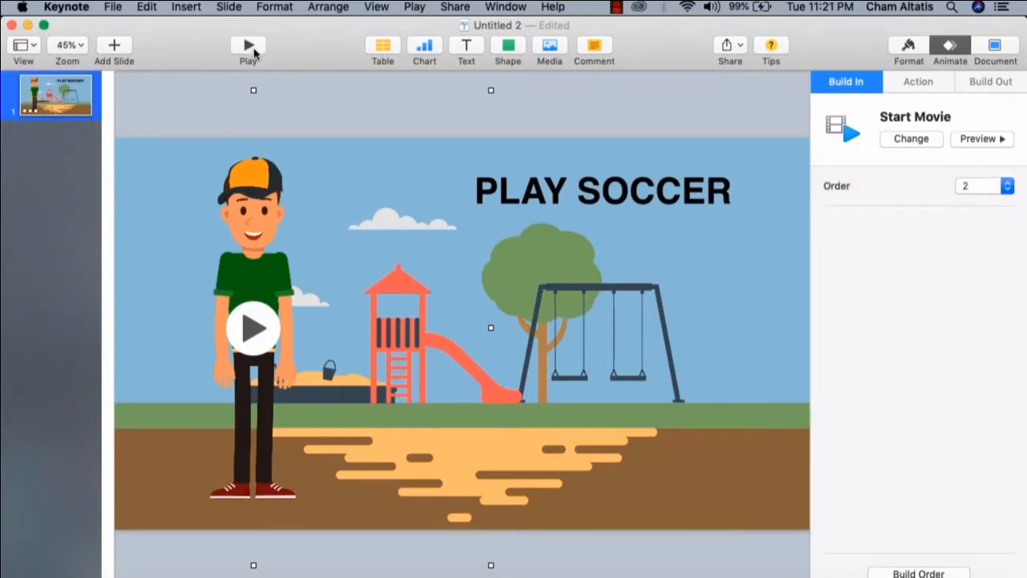
pyautogui.click(248, 47)
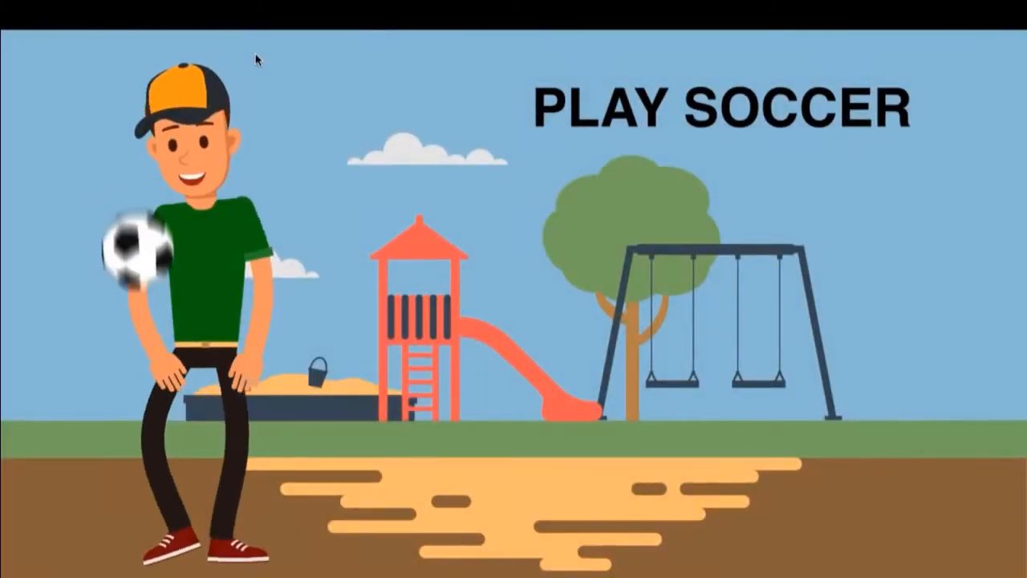
pyautogui.press('Escape')
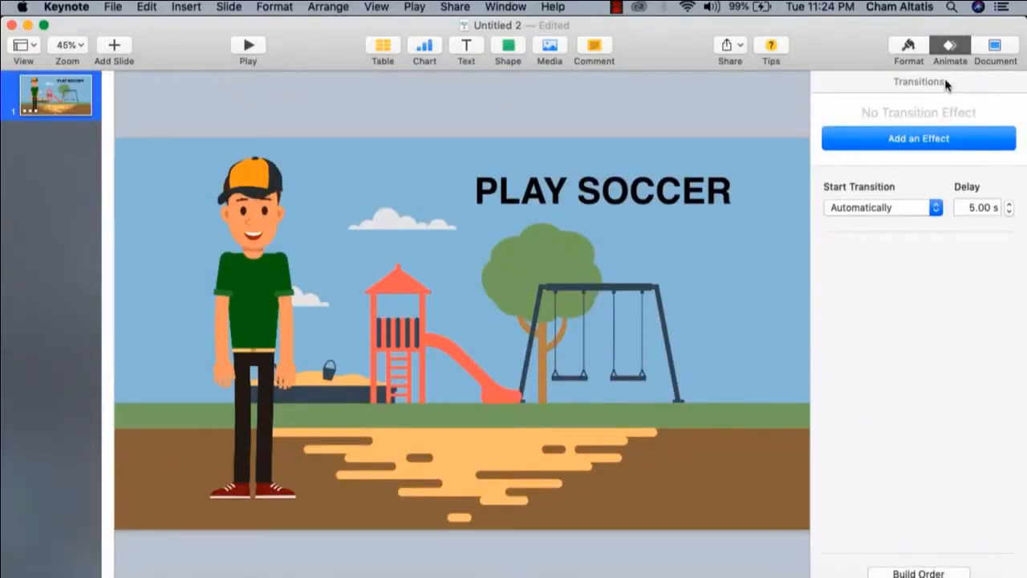
# Set the playground slide's transition to start Automatically with a 5-second delay
pyautogui.click(897, 212)
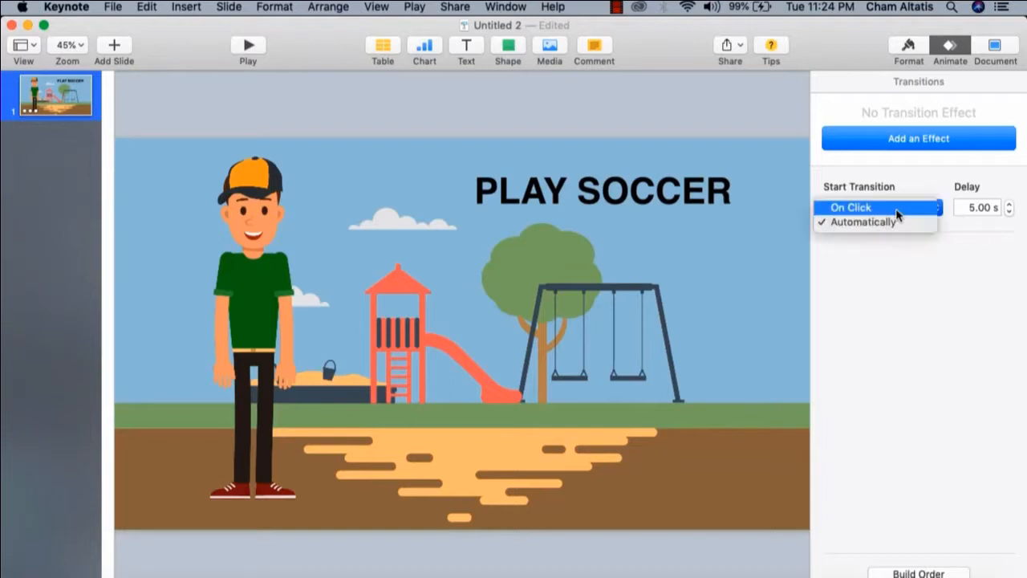
pyautogui.click(882, 221)
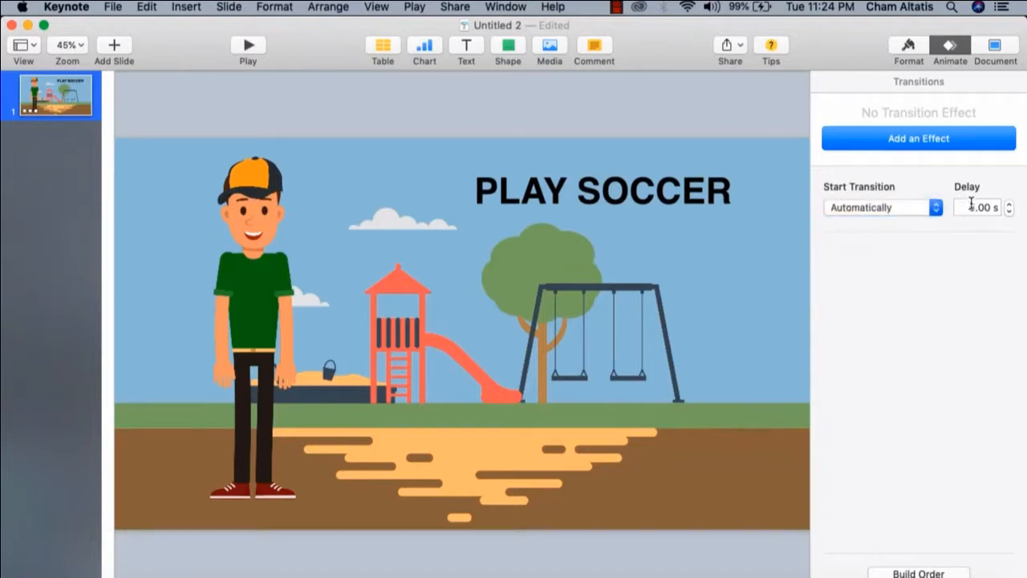
pyautogui.moveTo(975, 204); pyautogui.dragTo(947, 204)
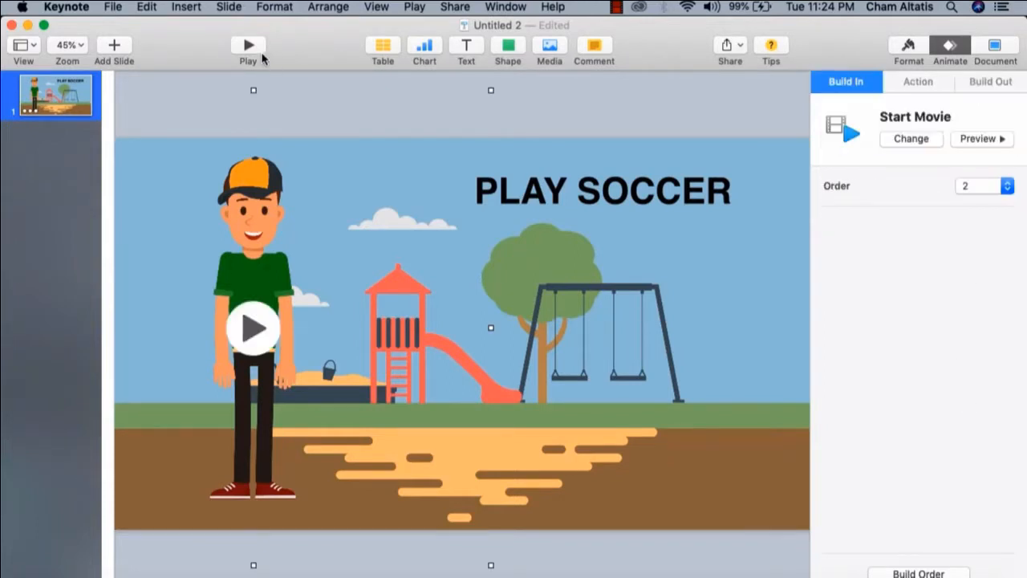
# Play the playground slide again and return to editing with nothing selected
pyautogui.click(250, 49)
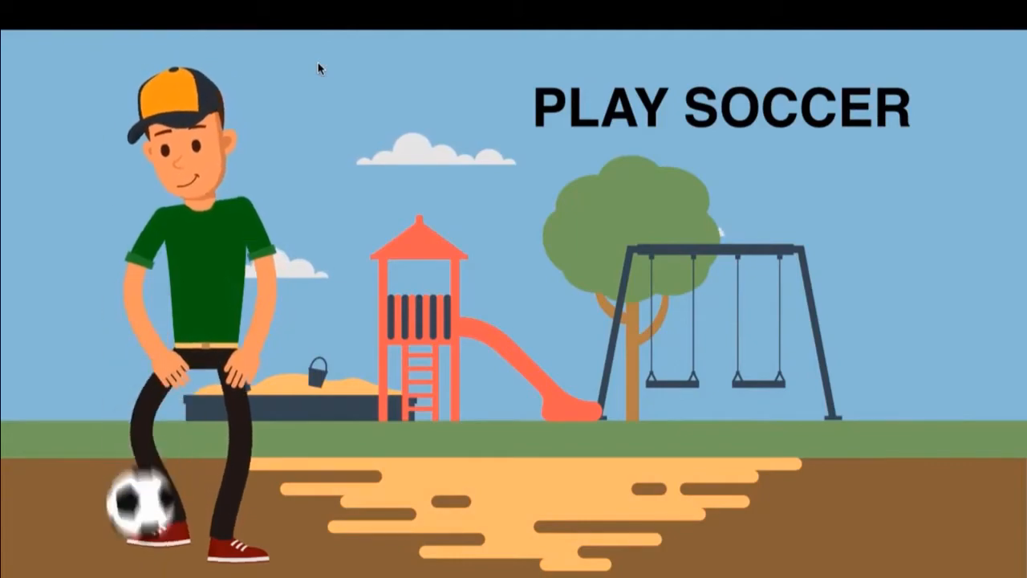
pyautogui.press('Escape')
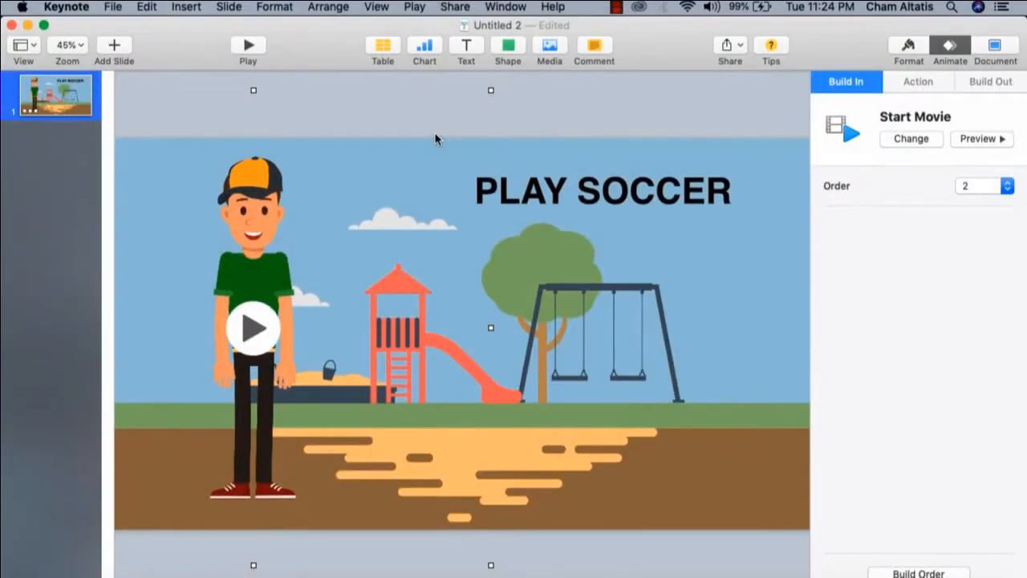
pyautogui.click(639, 104)
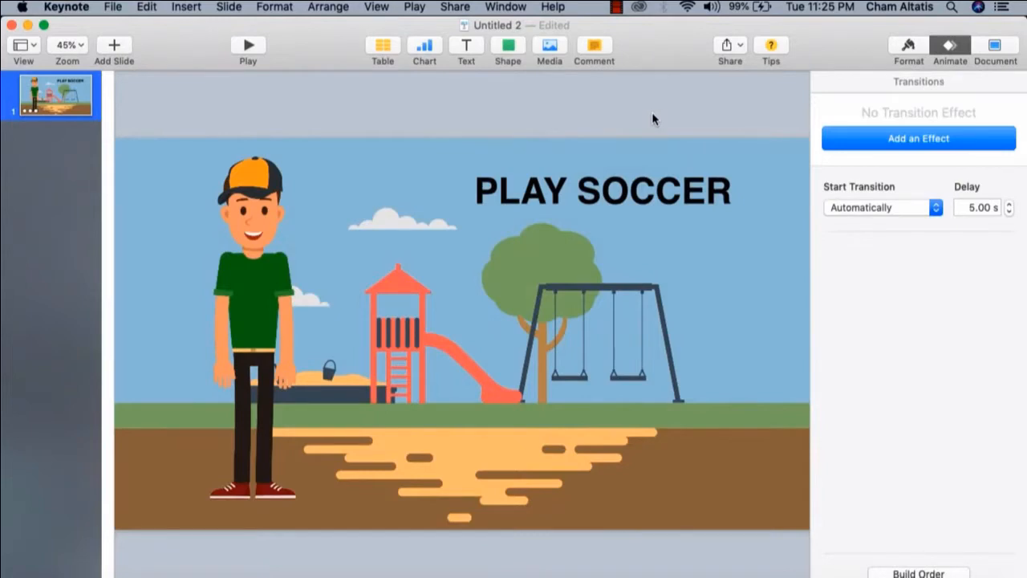
# Add a blank second slide and insert the Park_2.mp4 background from the Backgrounds2 folder
pyautogui.click(114, 46)
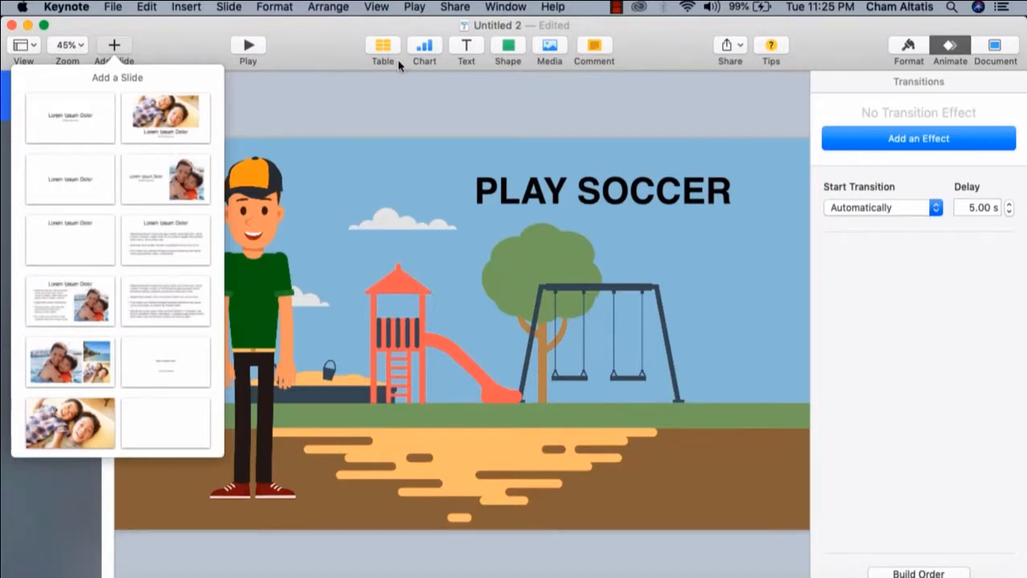
pyautogui.click(184, 421)
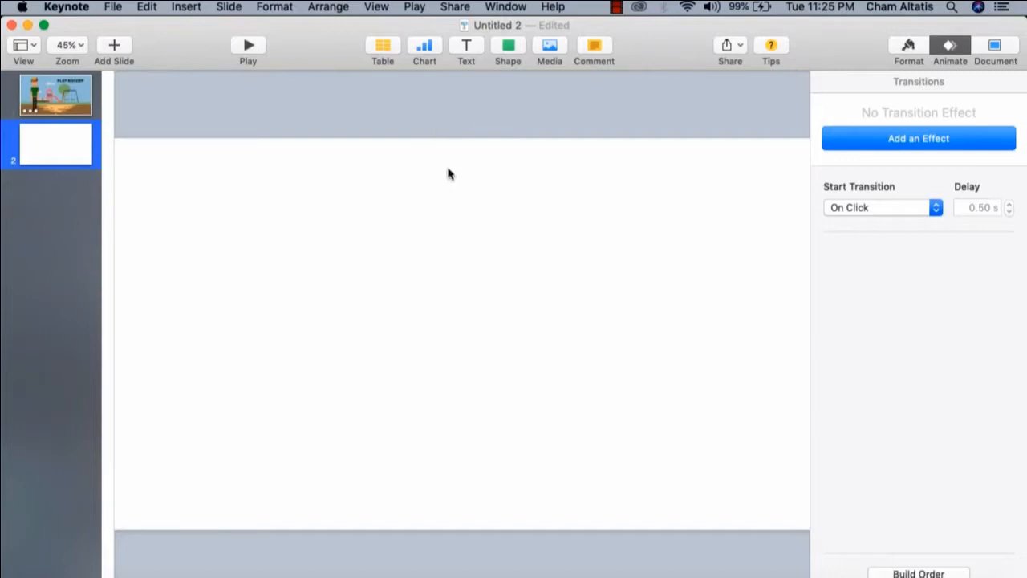
pyautogui.click(181, 7)
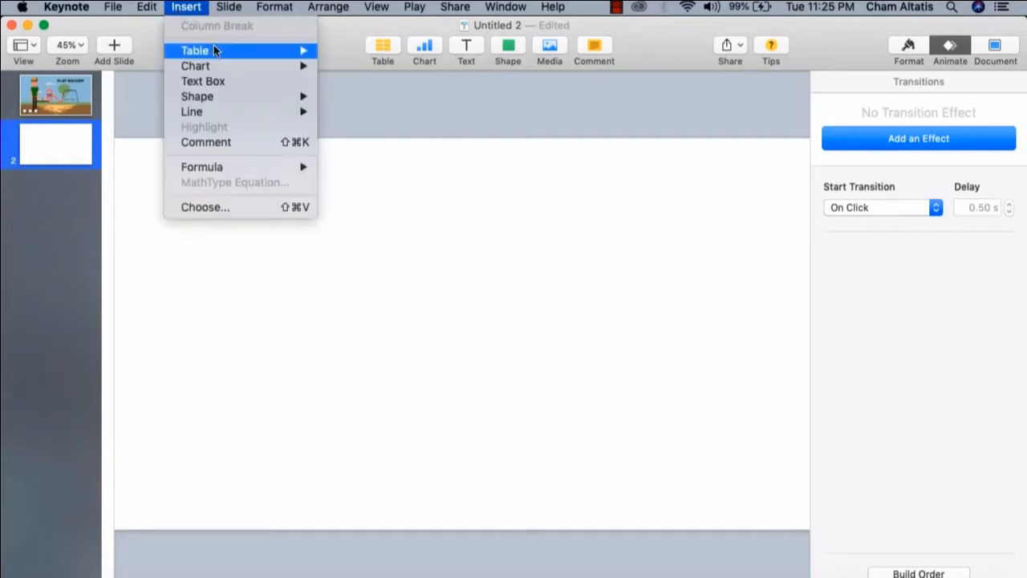
pyautogui.click(220, 210)
pyautogui.click(491, 90)
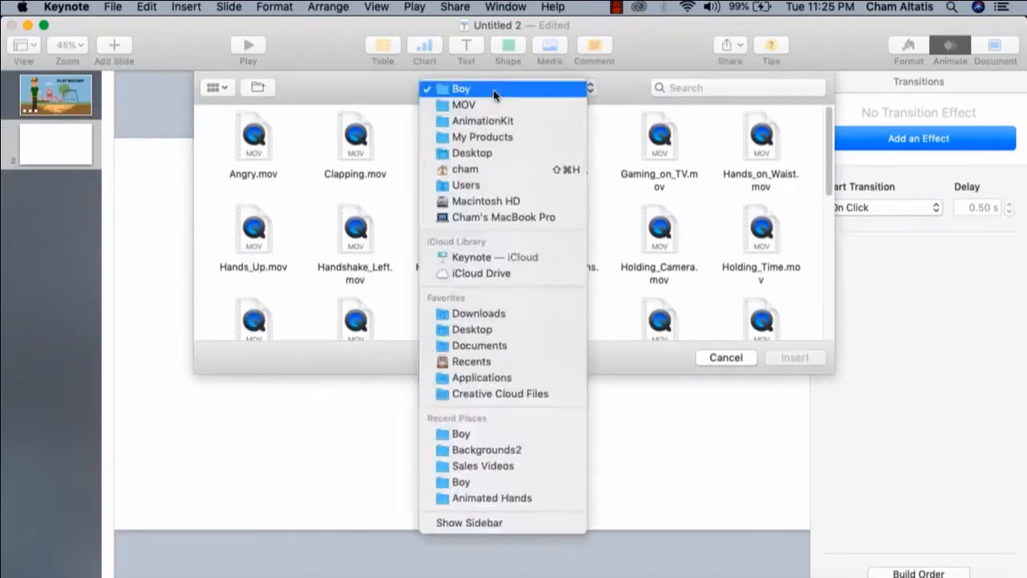
pyautogui.click(456, 447)
pyautogui.click(576, 259)
pyautogui.click(794, 357)
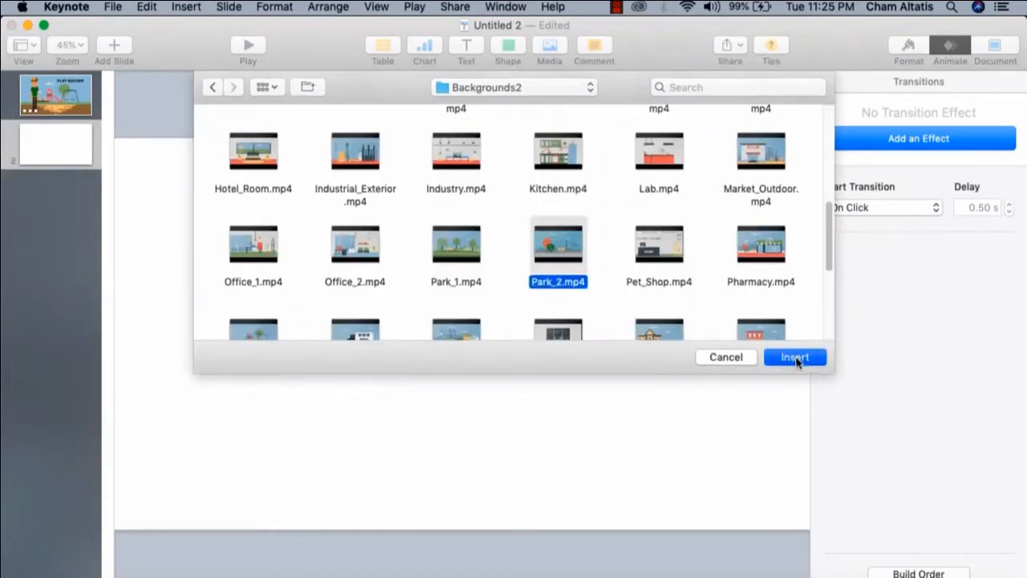
pyautogui.click(633, 196)
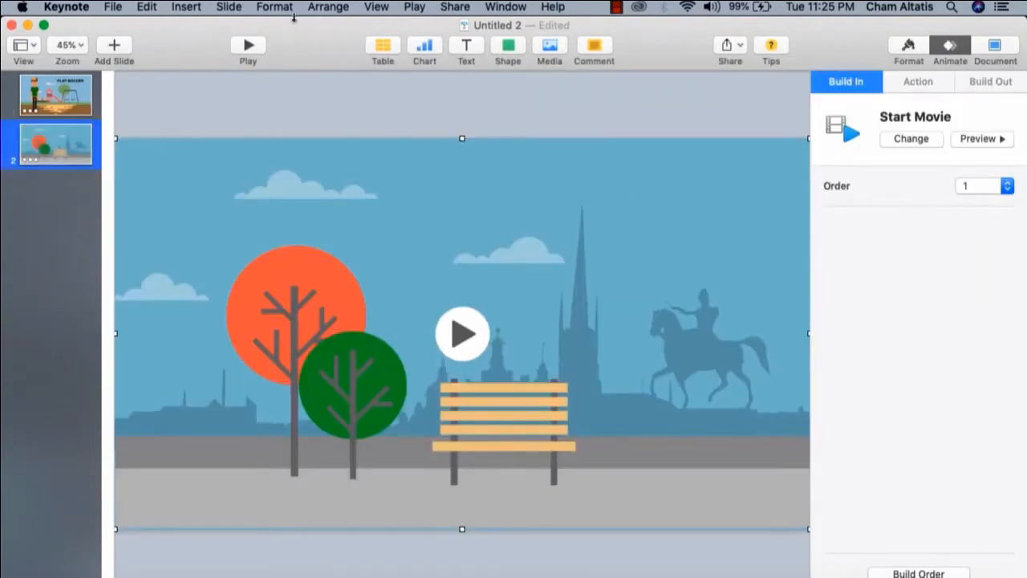
# Insert Holding_Balloons.mov from the Girl folder and place the girl on the pavement to the right of the bench
pyautogui.click(186, 8)
pyautogui.click(227, 207)
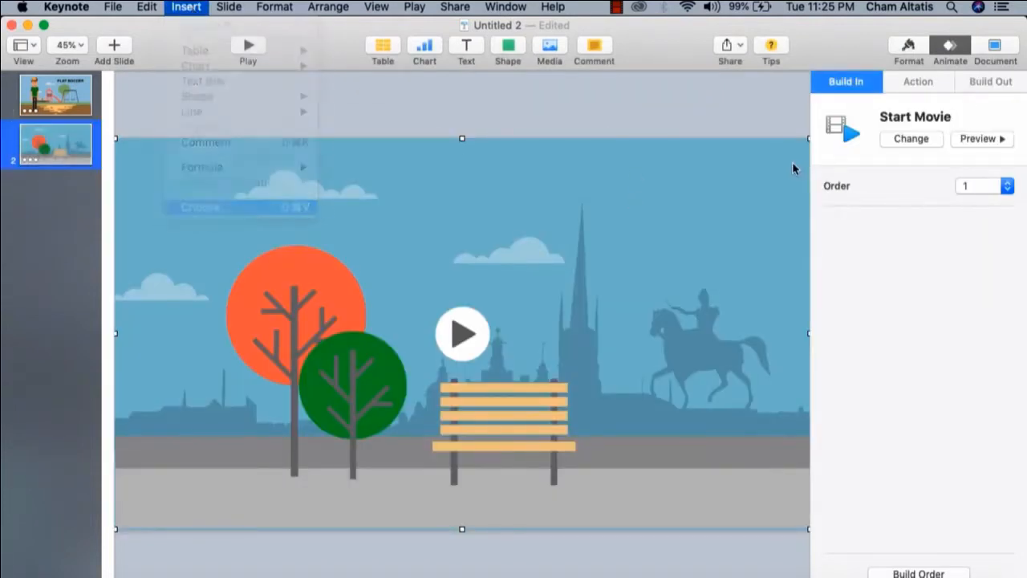
pyautogui.click(449, 88)
pyautogui.click(479, 196)
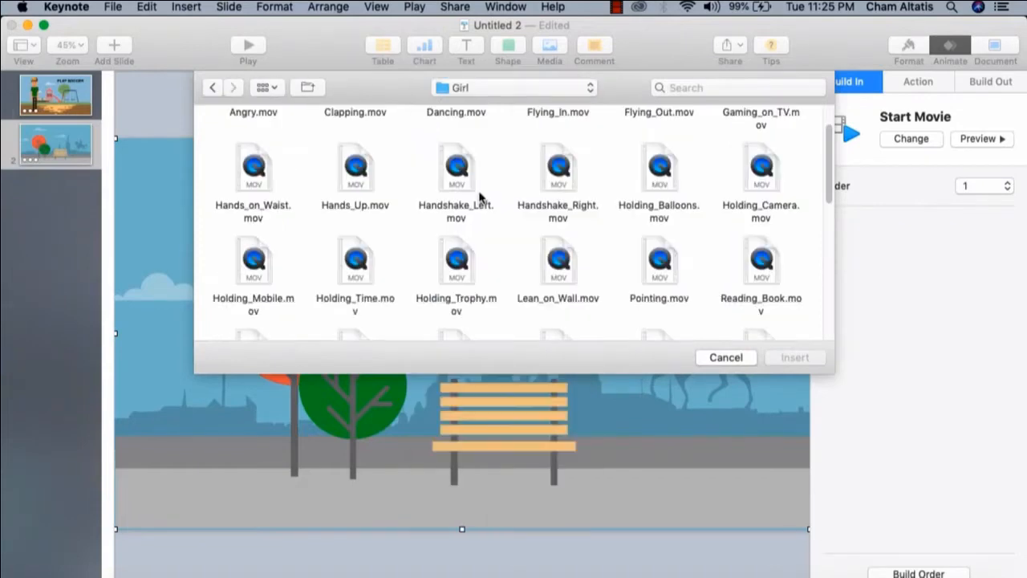
pyautogui.scroll(-2, 484, 204)
pyautogui.scroll(3, 562, 209)
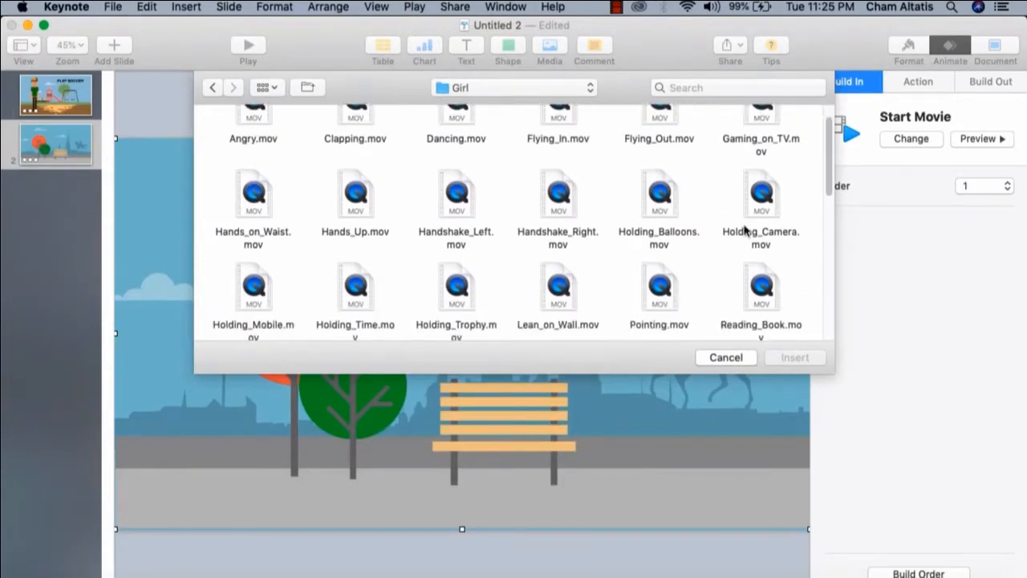
pyautogui.click(669, 207)
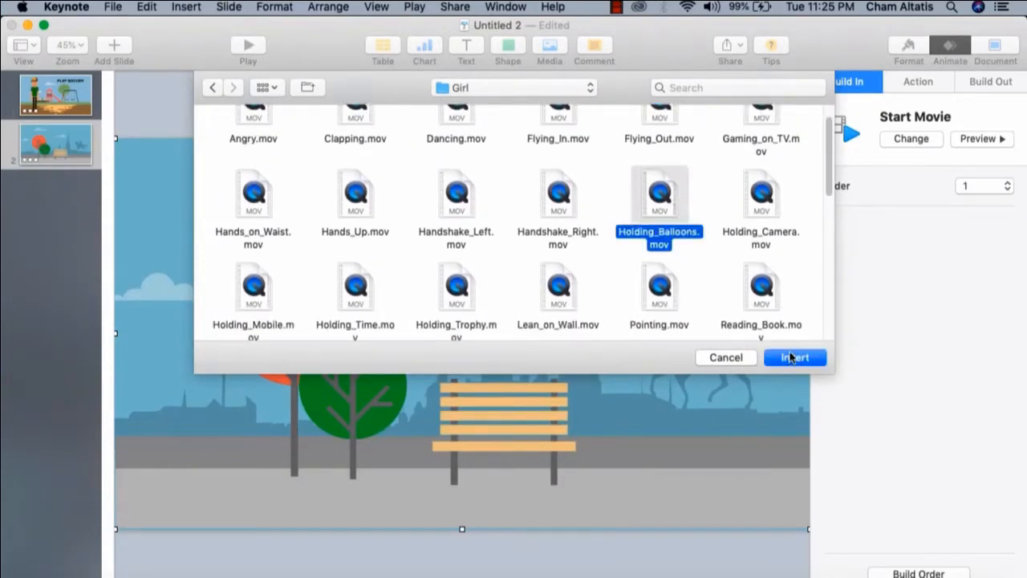
pyautogui.click(794, 359)
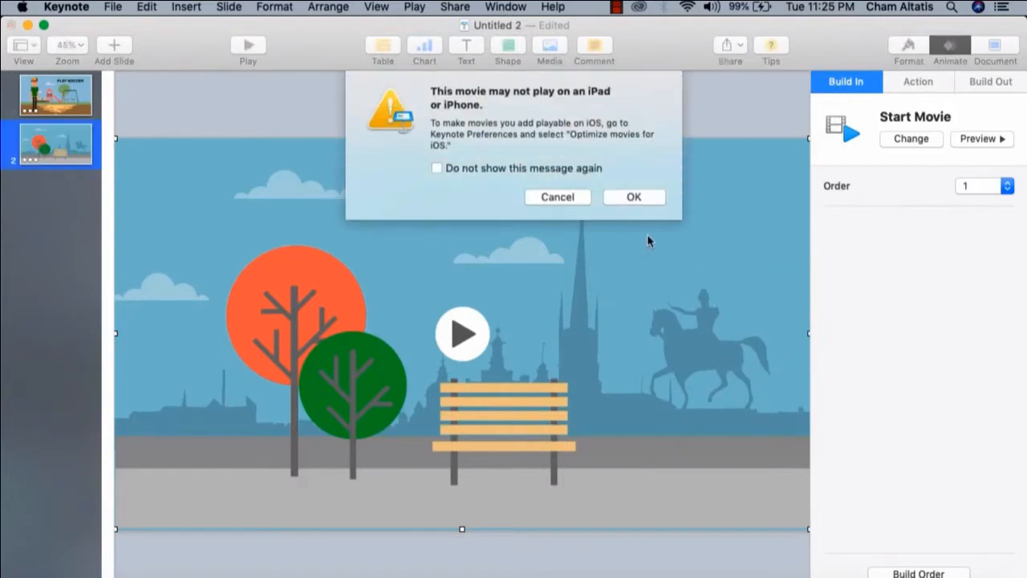
pyautogui.click(634, 199)
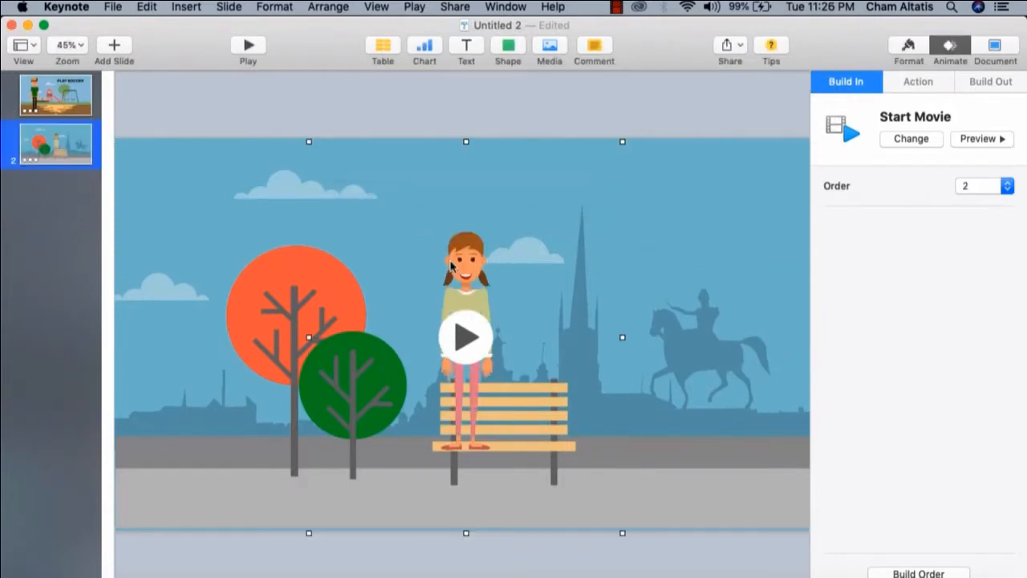
pyautogui.moveTo(463, 267); pyautogui.dragTo(663, 318)
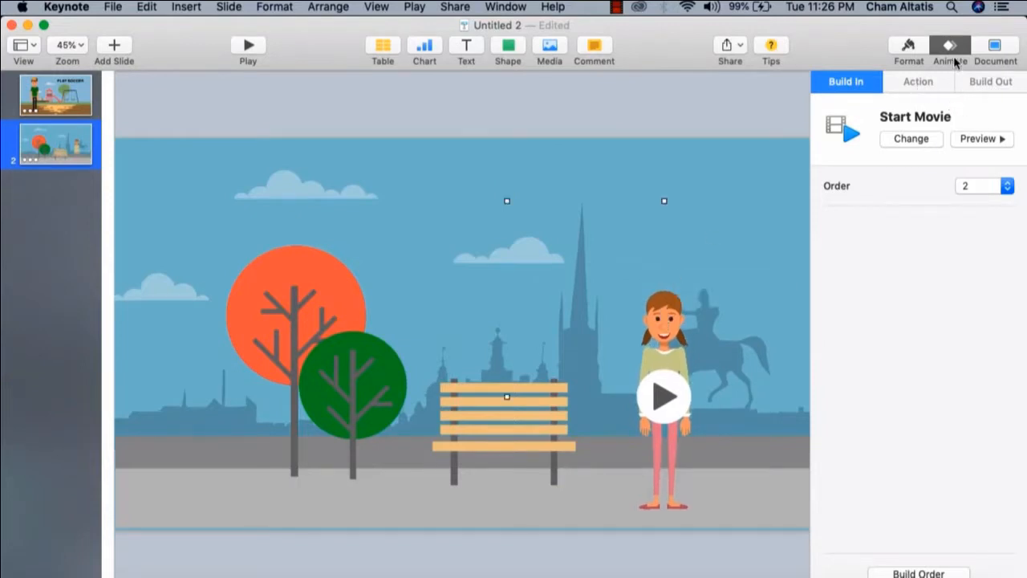
# Set the Park_2.mp4 background movie to start After Transition in the second slide's build order
pyautogui.press('super+z')
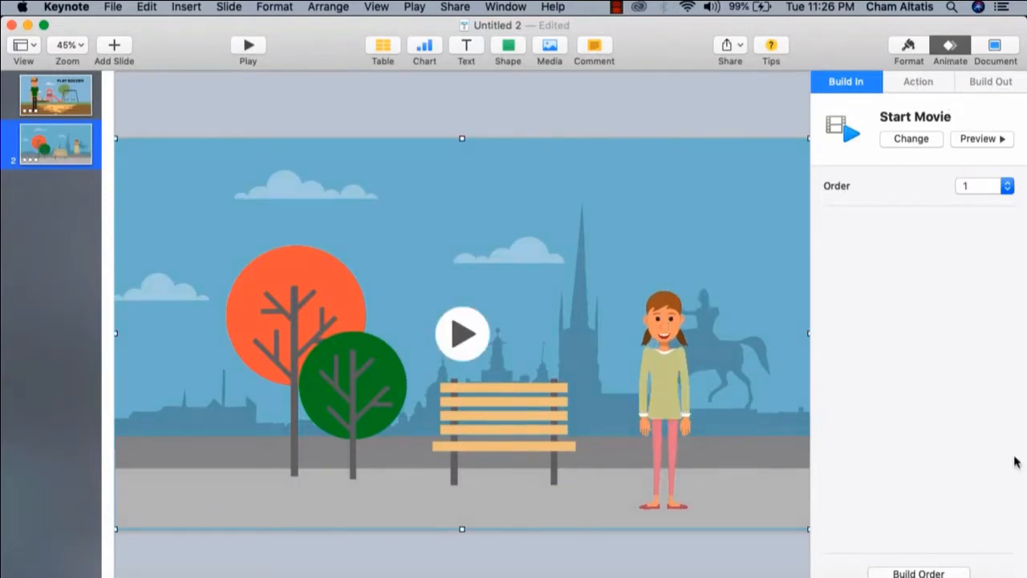
pyautogui.click(919, 573)
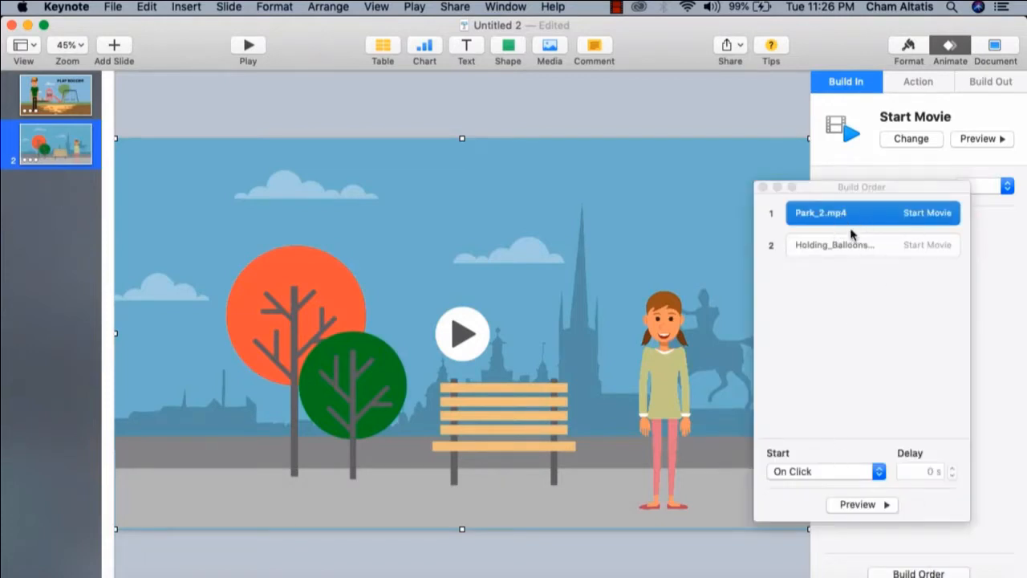
pyautogui.click(838, 472)
pyautogui.click(824, 483)
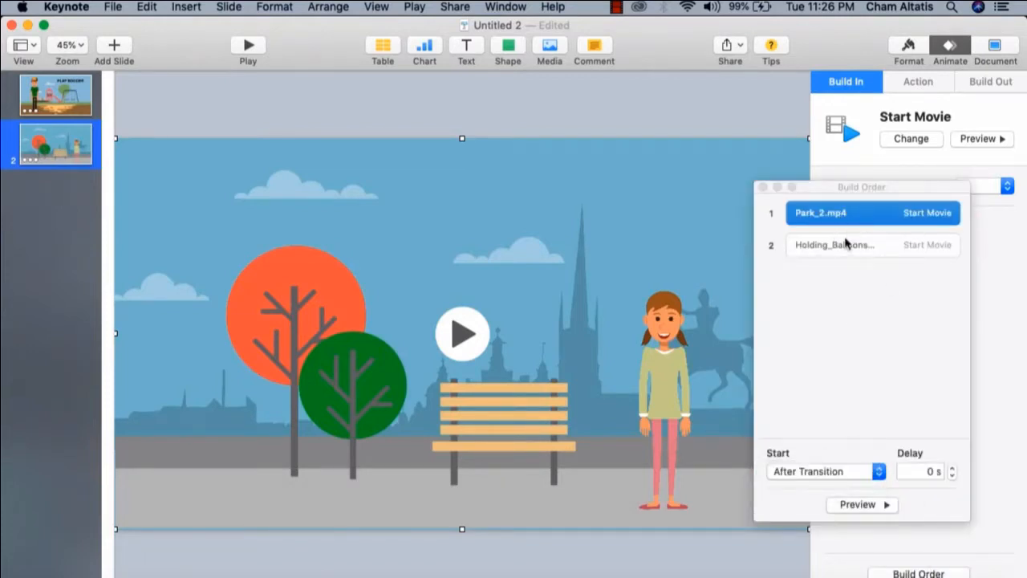
# Set the Holding_Balloons movie to start With Build 1 in the park slide's build order and close the build order
pyautogui.click(854, 245)
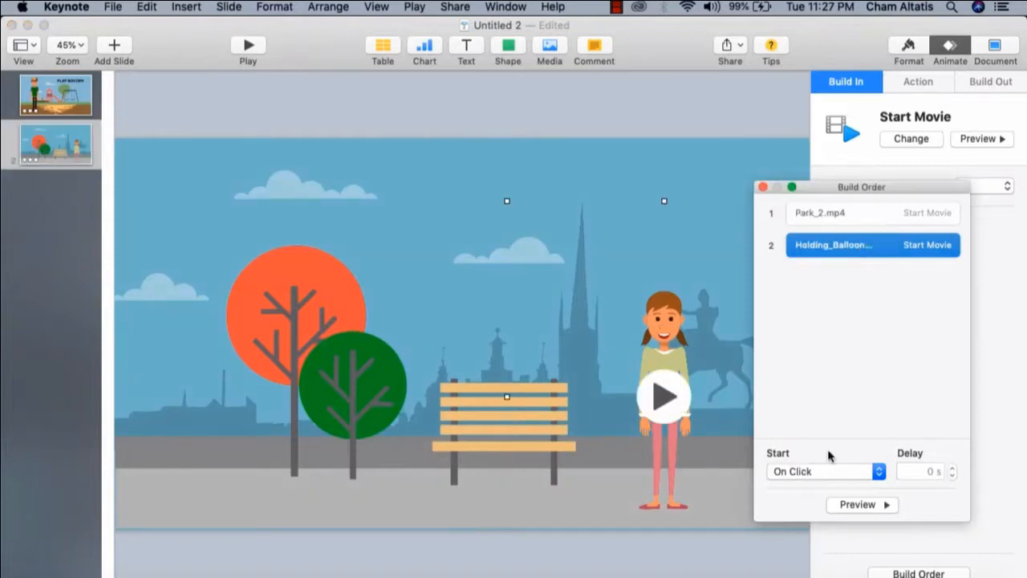
pyautogui.click(838, 478)
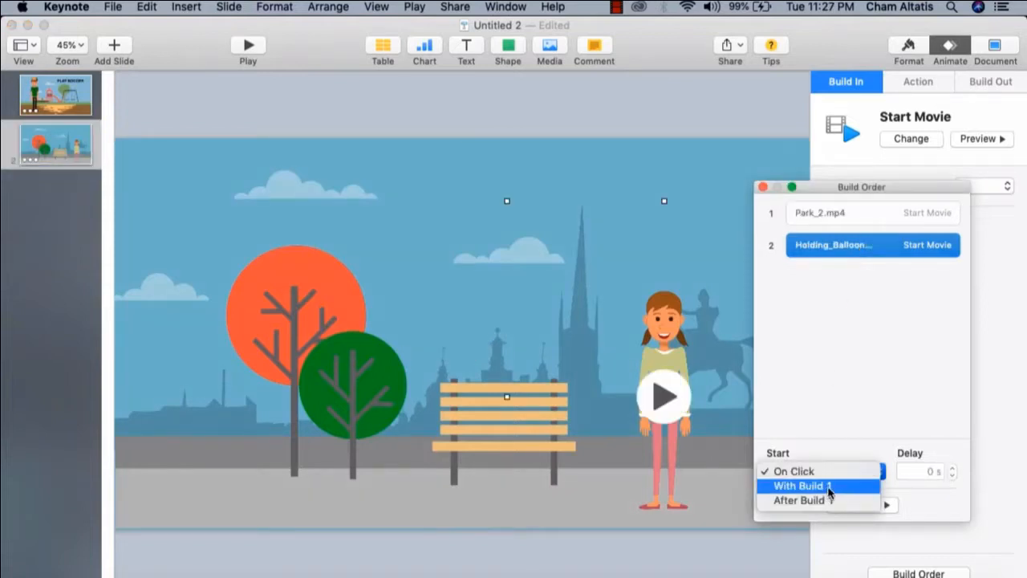
pyautogui.click(830, 486)
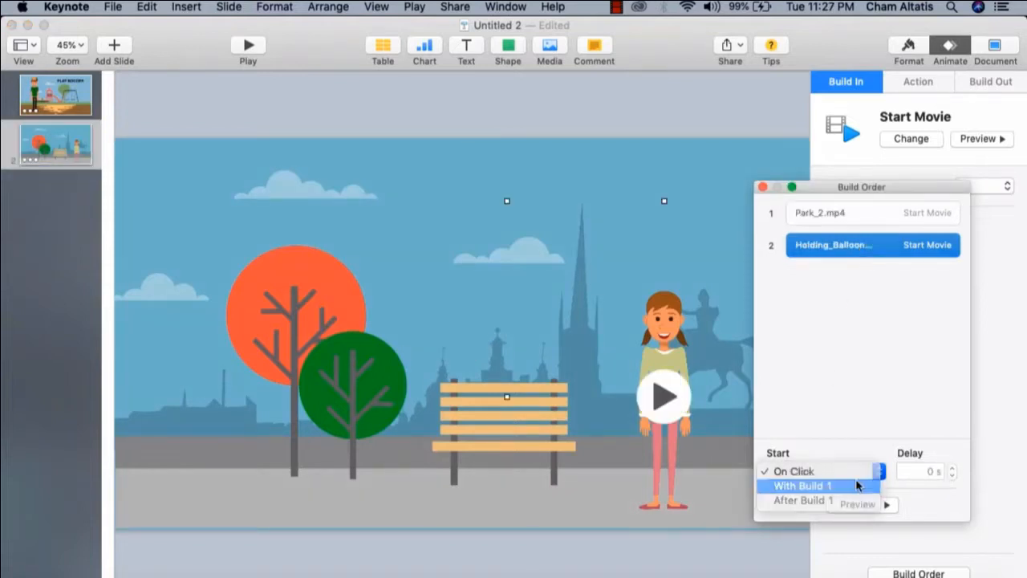
pyautogui.click(763, 187)
# Deselect everything on the park slide and play it as a slideshow
pyautogui.click(888, 81)
pyautogui.click(350, 105)
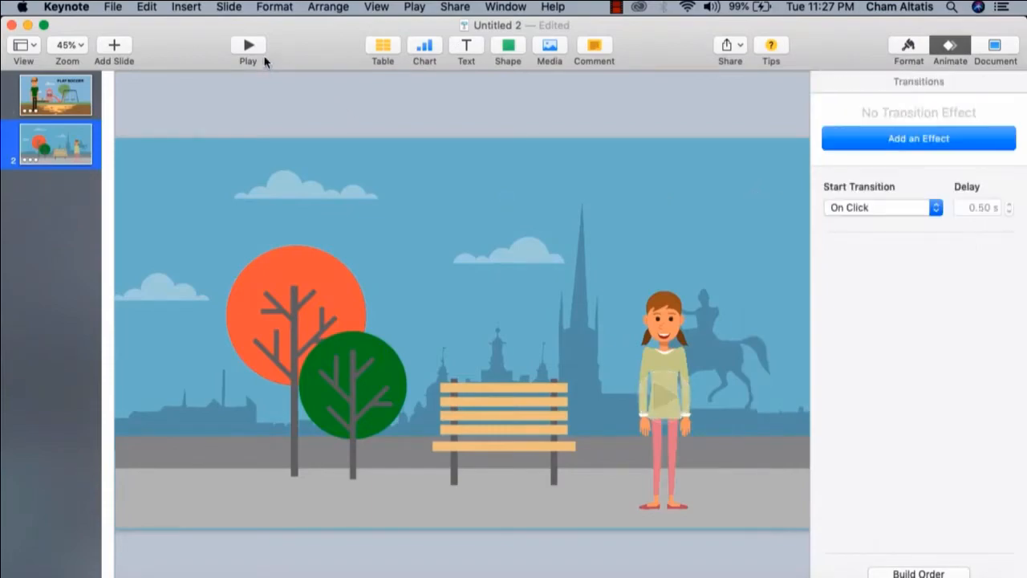
pyautogui.click(251, 51)
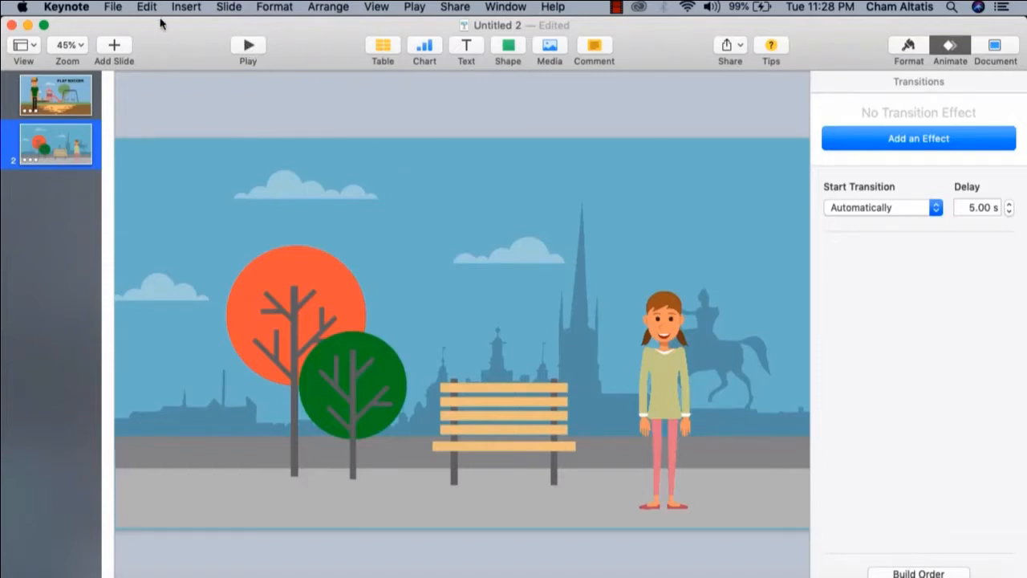
# Insert the 3. Ukelele MP3 from the Sales Videos folder into the PLAY SOCCER slide
pyautogui.click(77, 89)
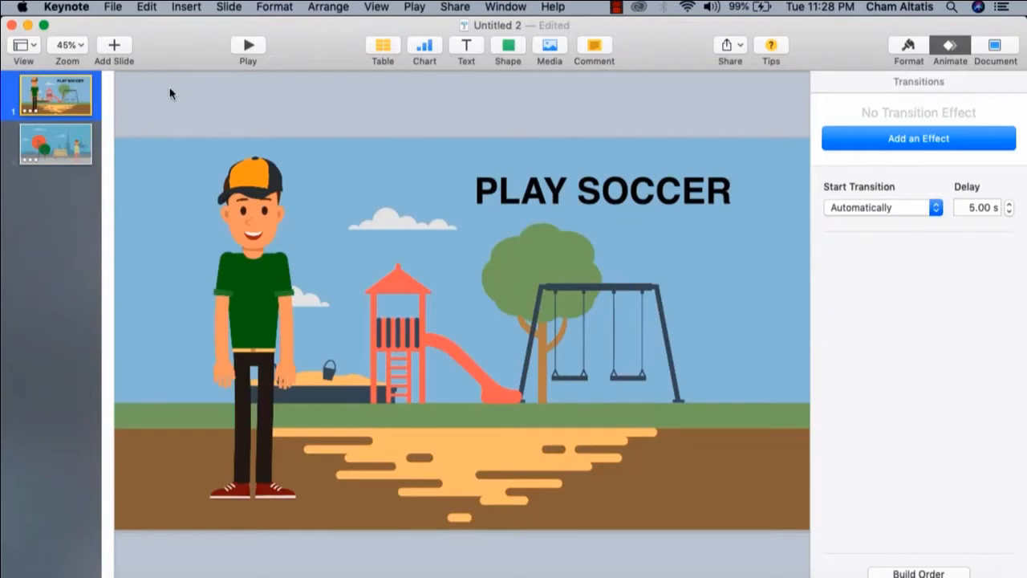
pyautogui.click(200, 6)
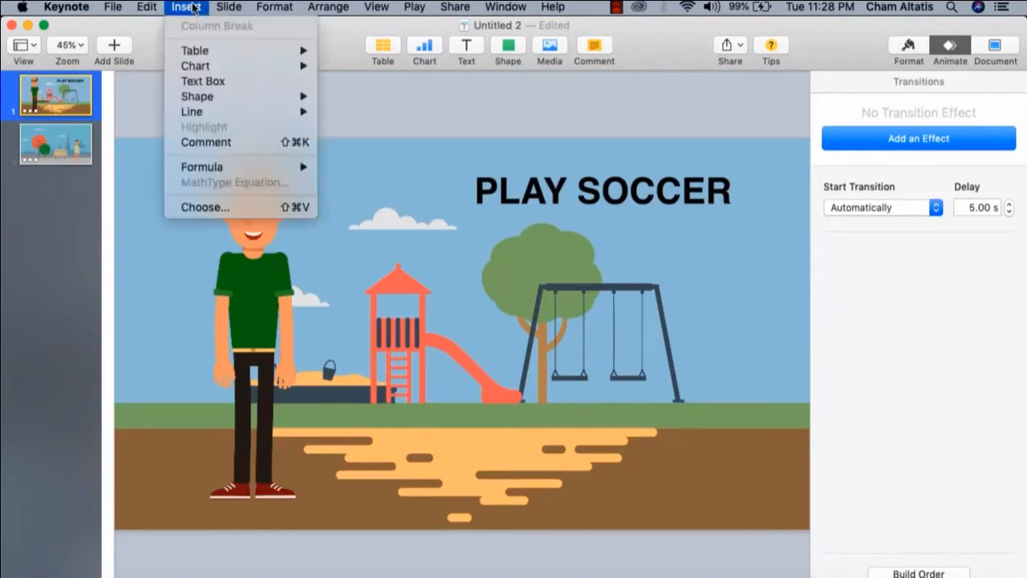
pyautogui.click(213, 208)
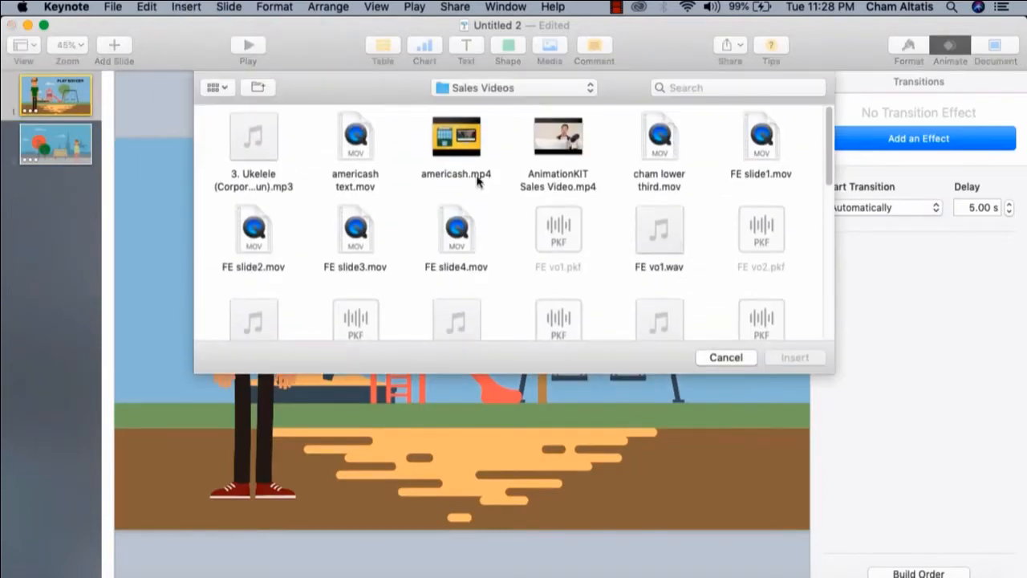
pyautogui.click(269, 126)
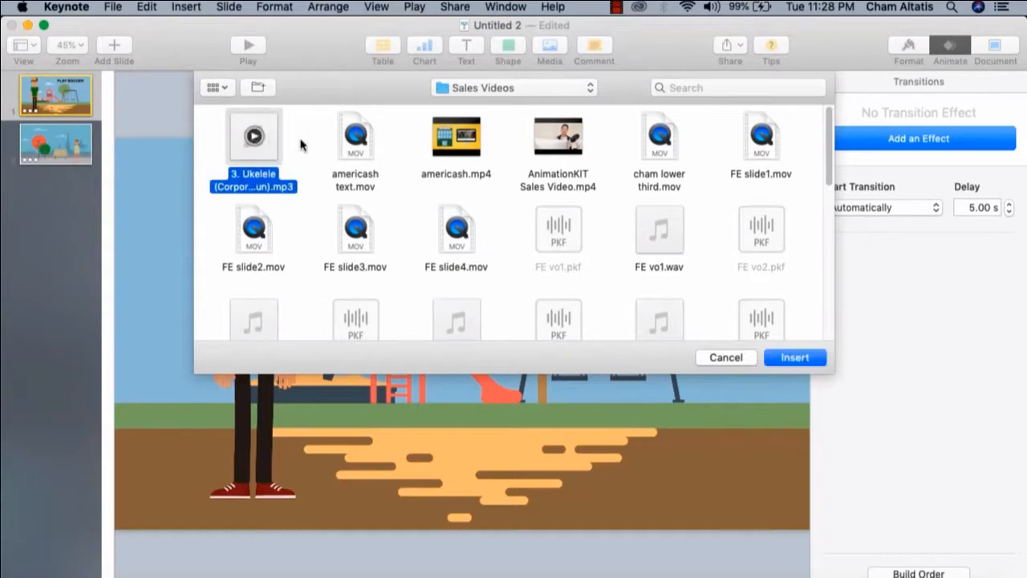
pyautogui.click(792, 358)
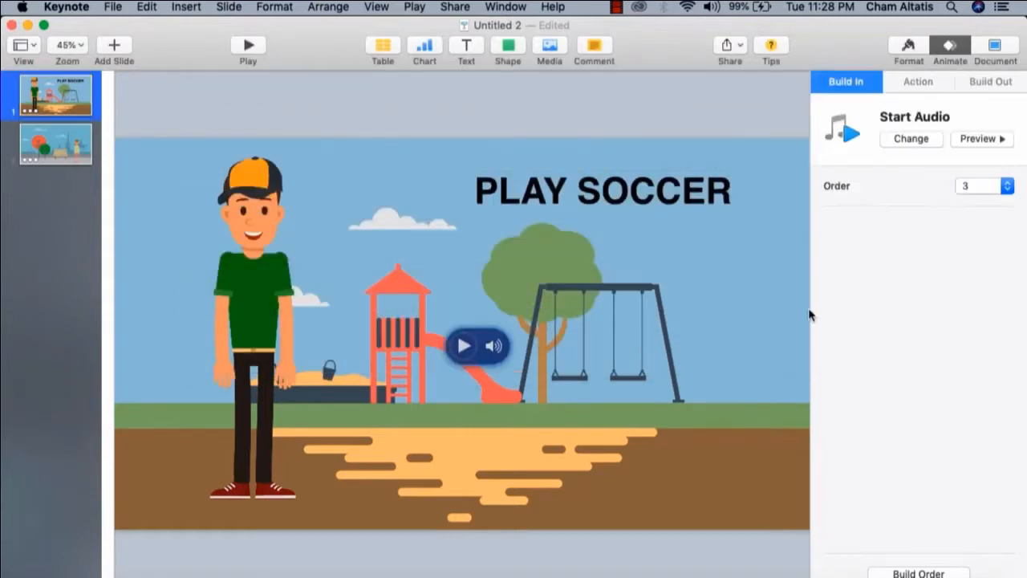
# Set the Ukelele audio to start With Build 1 in the playground slide's build order and close the build order
pyautogui.click(935, 572)
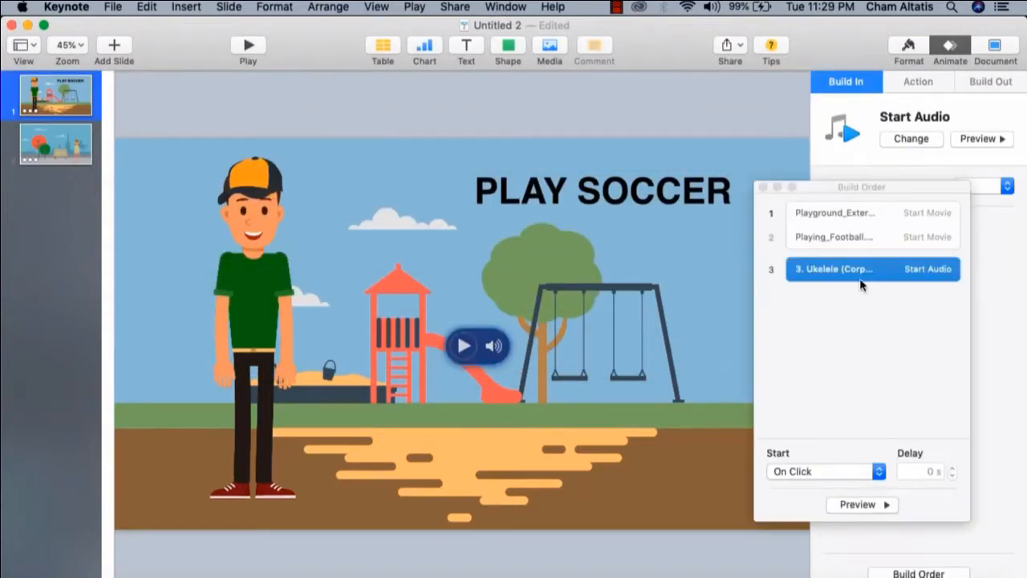
pyautogui.click(837, 473)
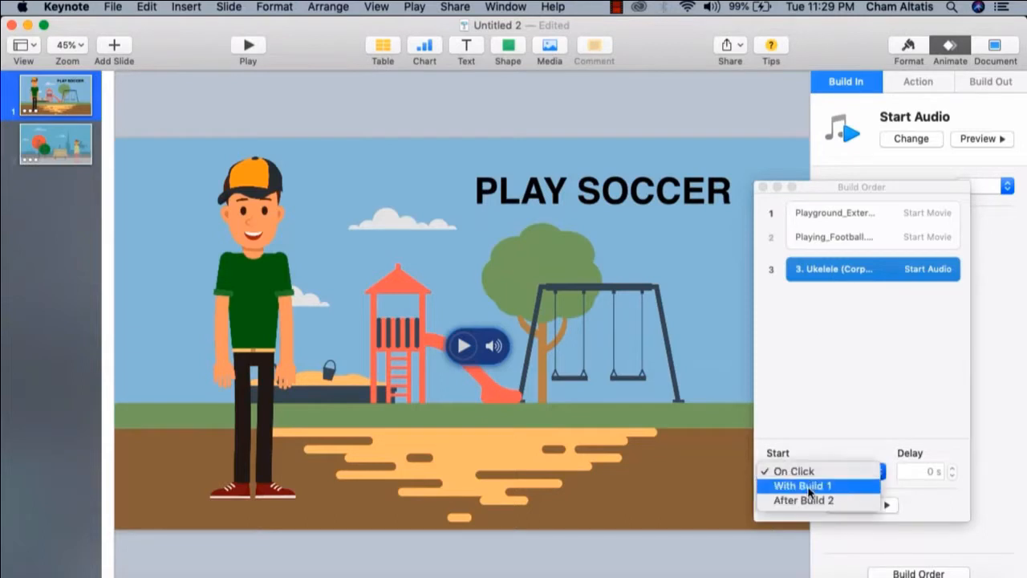
pyautogui.click(811, 486)
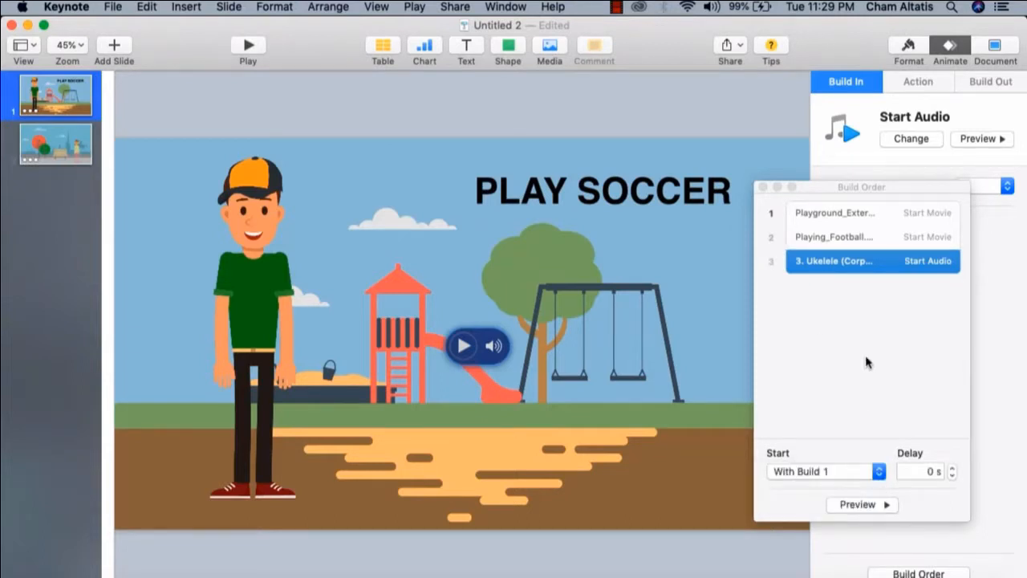
pyautogui.click(762, 188)
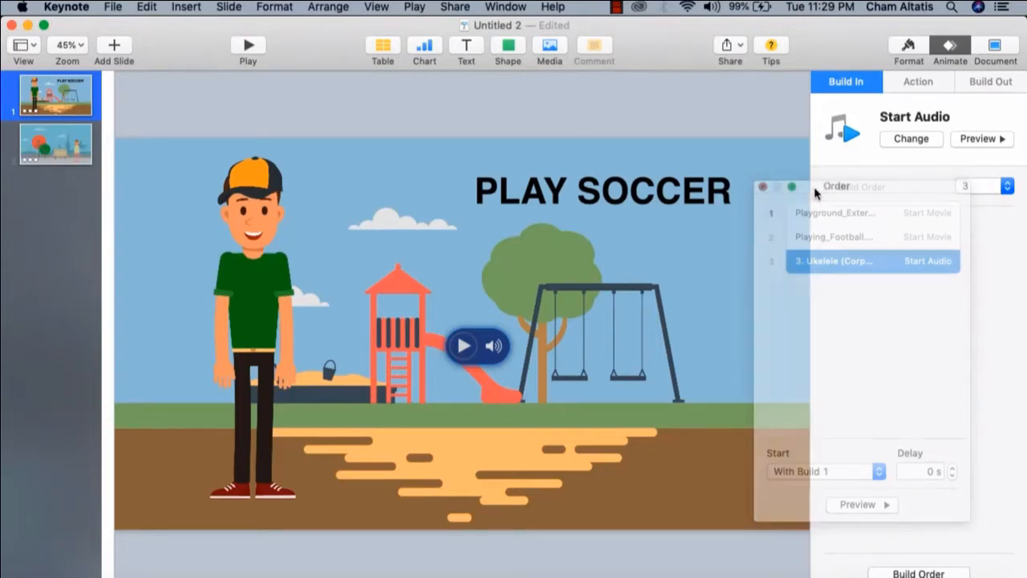
# Play the playground slide with its background music and return to editing
pyautogui.click(249, 47)
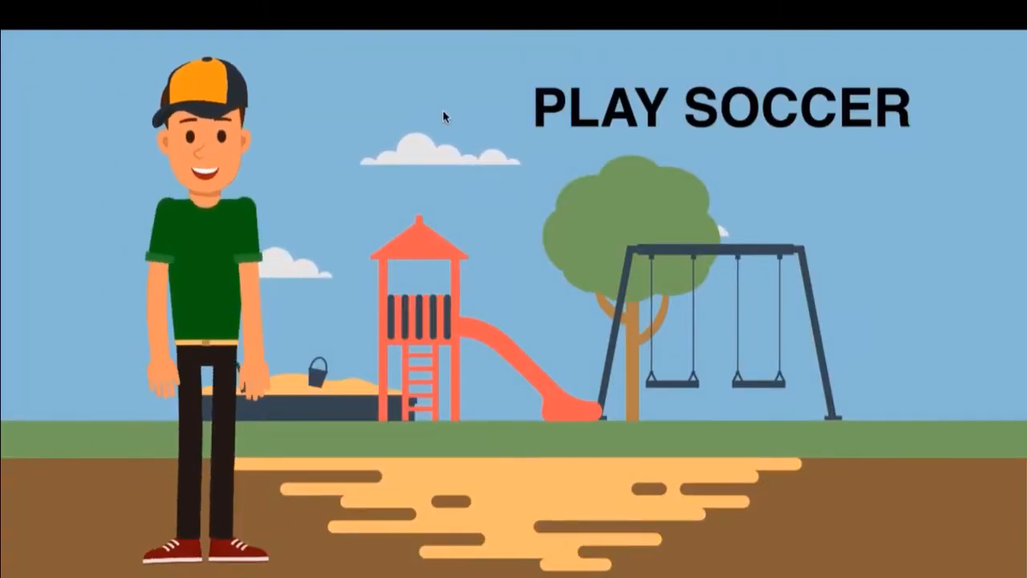
pyautogui.press('Escape')
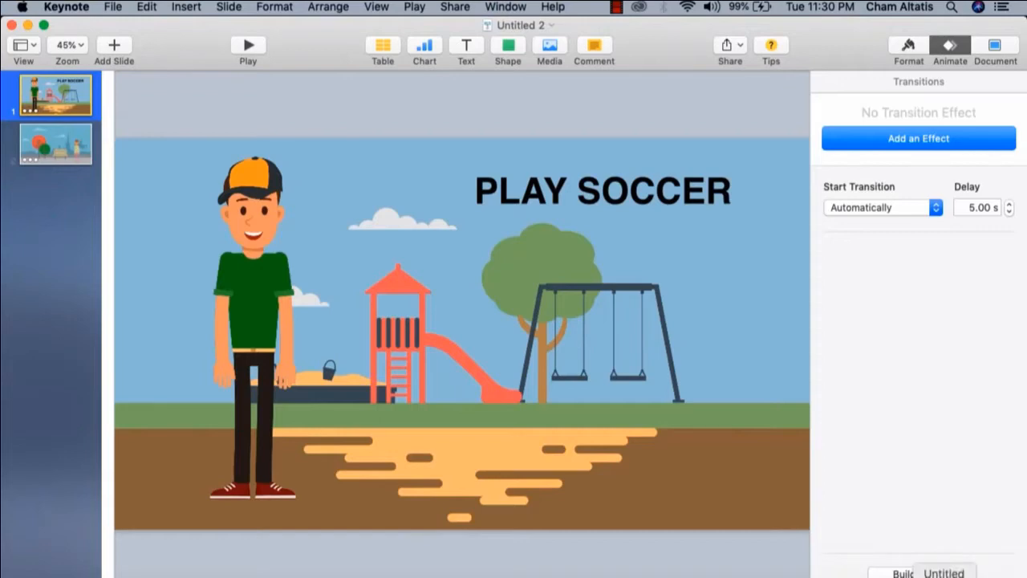
# Glance at the Camtasia project and the Keynote slides, and switch to Chrome's Thrive Architect page for Test Page
pyautogui.click(943, 575)
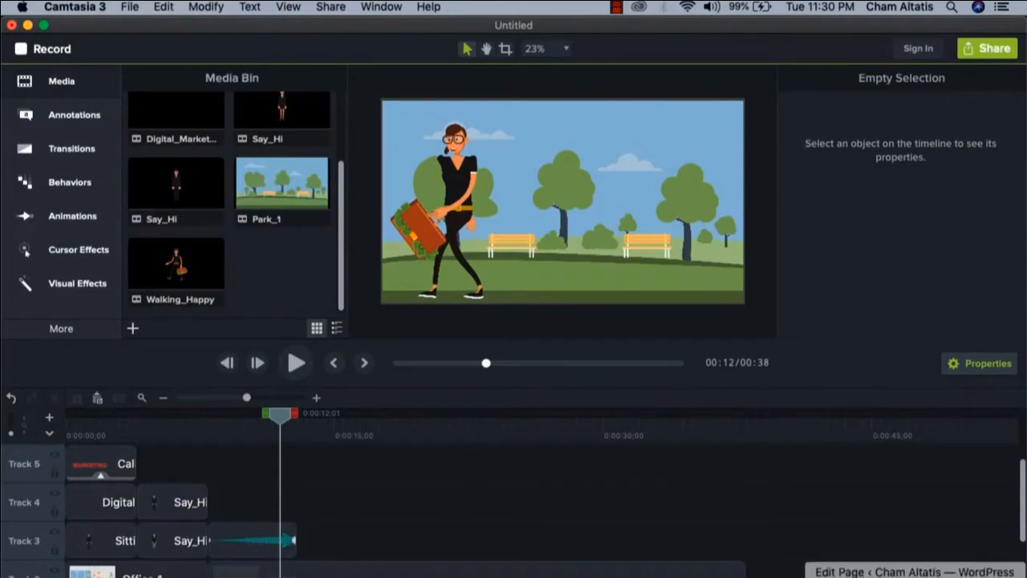
pyautogui.click(854, 574)
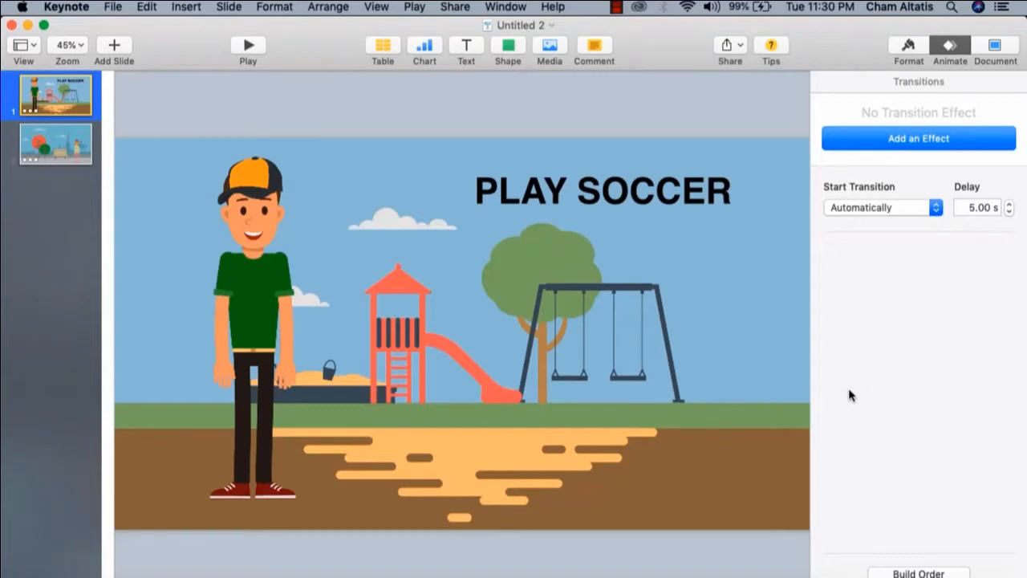
pyautogui.click(730, 574)
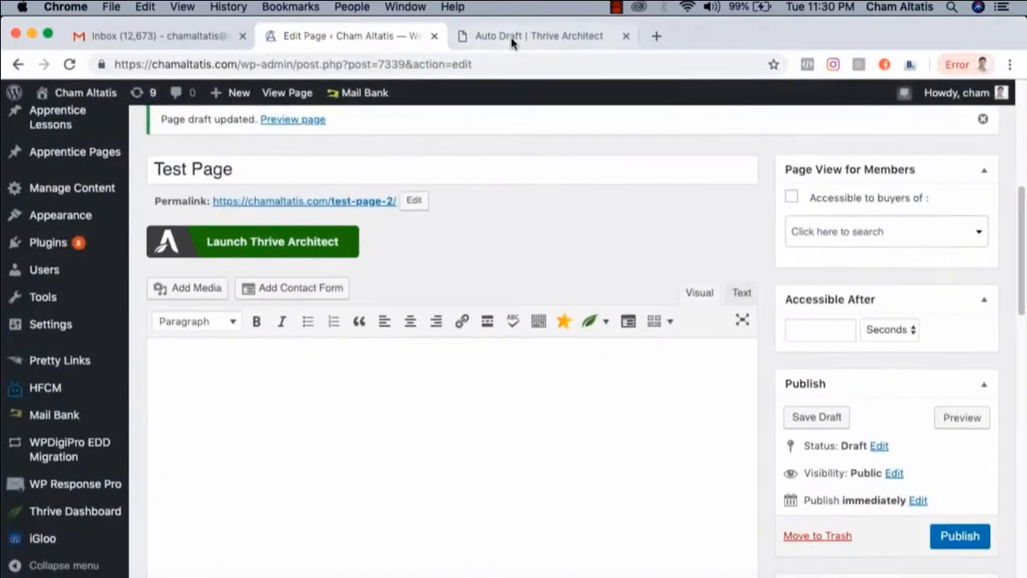
pyautogui.click(513, 35)
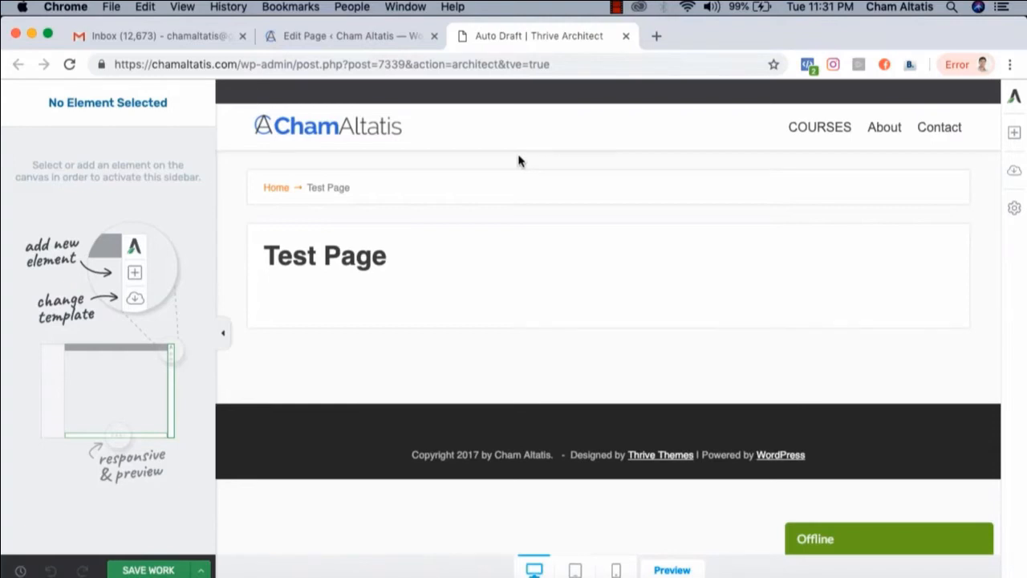
# Add an Image element below the Test Page title
pyautogui.click(1014, 132)
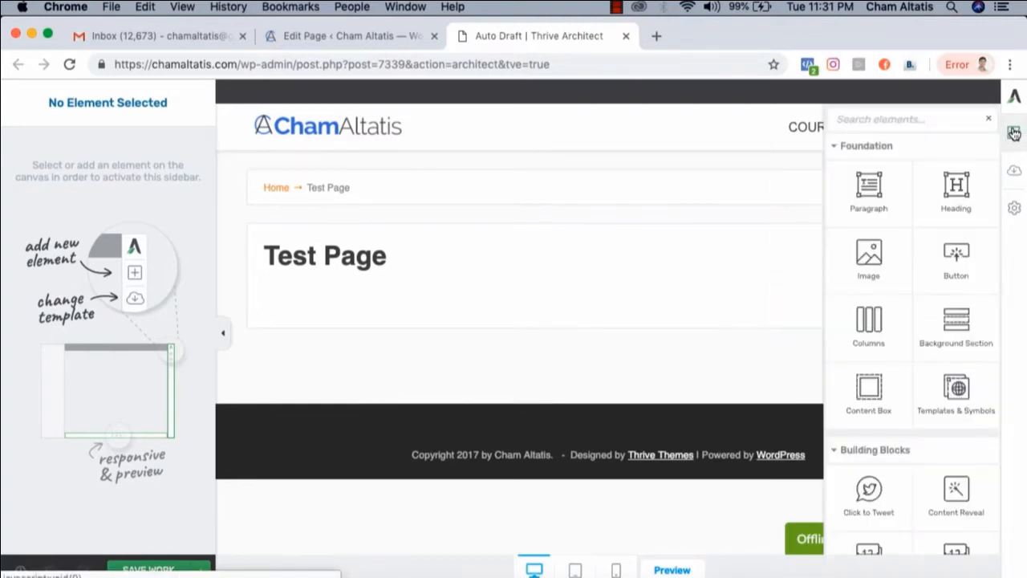
pyautogui.scroll(-1, 869, 273)
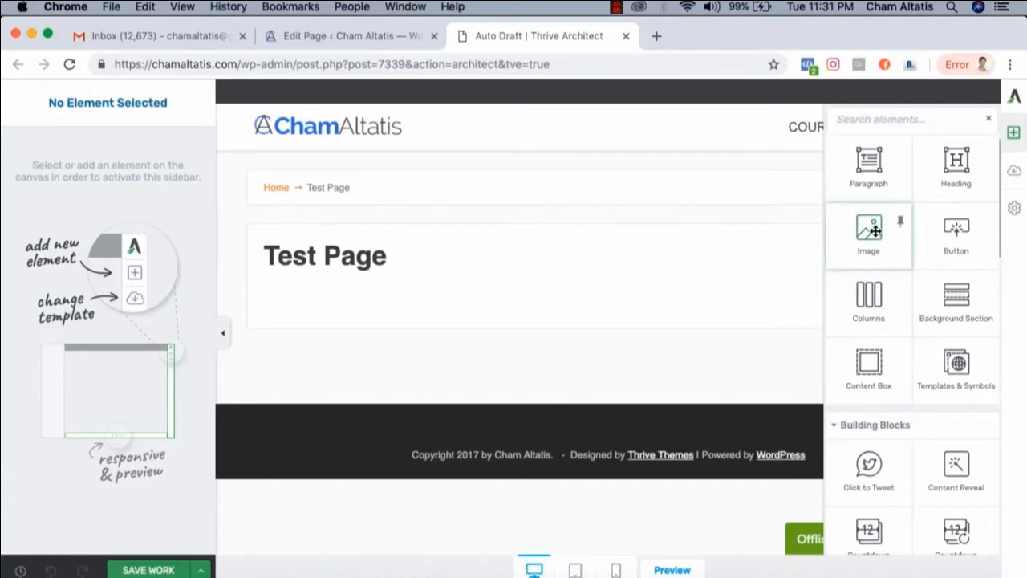
pyautogui.moveTo(874, 231); pyautogui.dragTo(400, 292)
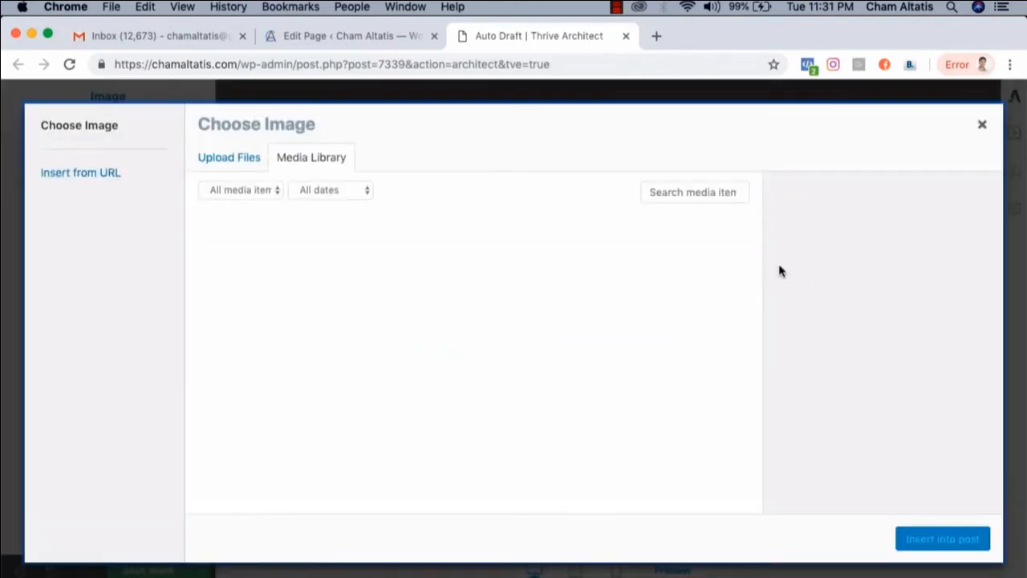
# Upload Clapping.gif from the Boy folder to the media library and insert it into the page
pyautogui.click(246, 163)
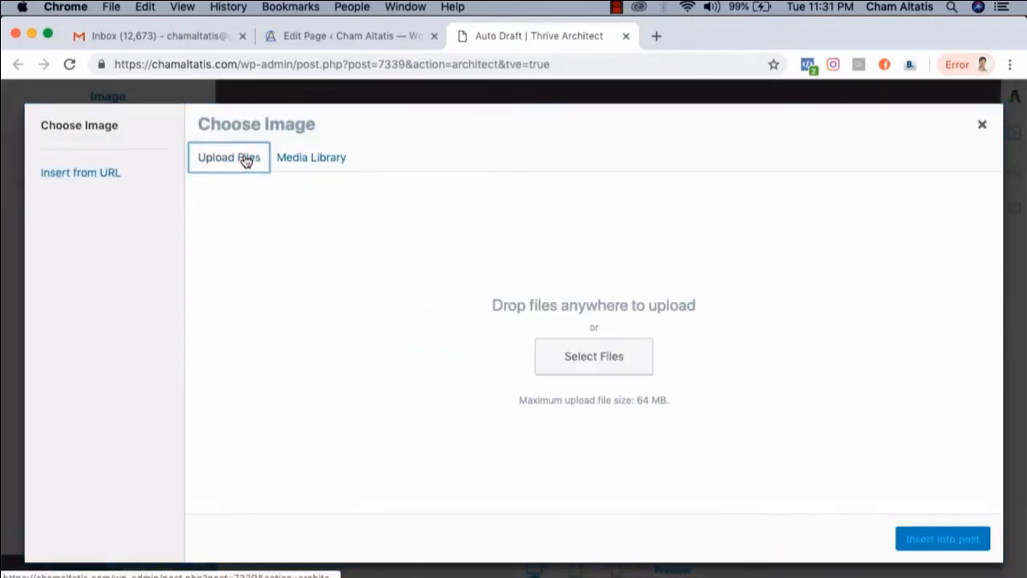
pyautogui.click(614, 365)
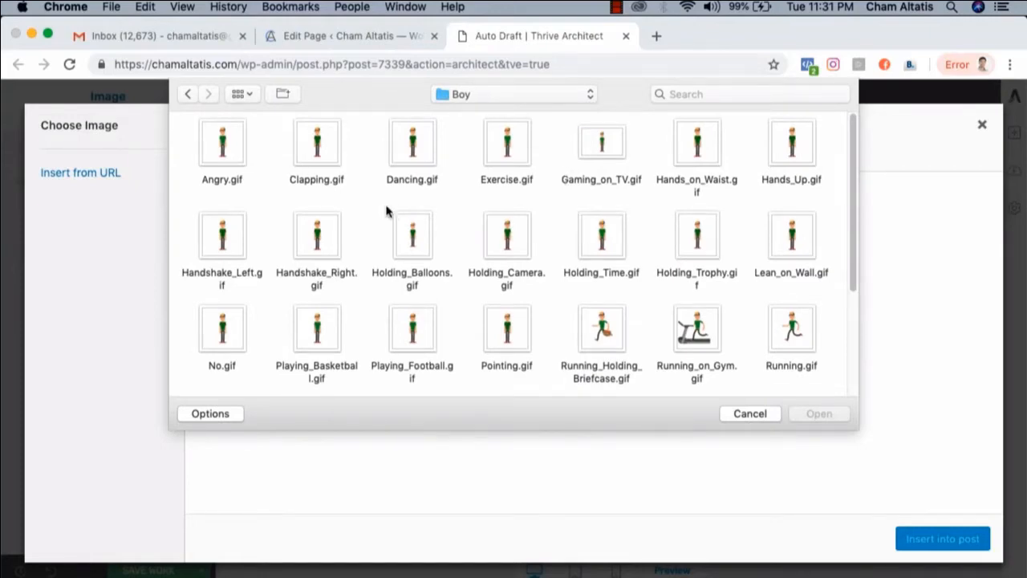
pyautogui.click(318, 135)
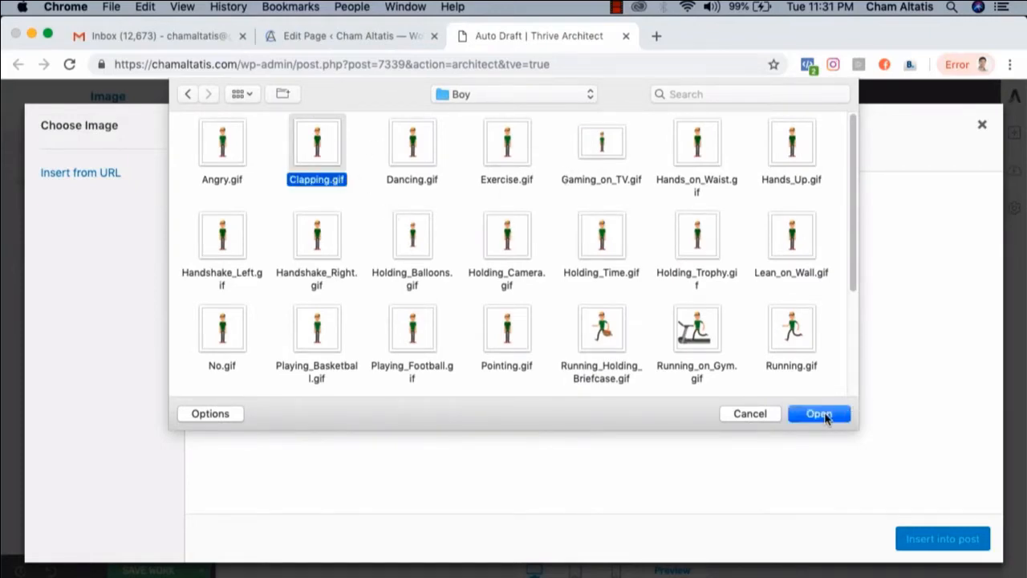
pyautogui.click(818, 413)
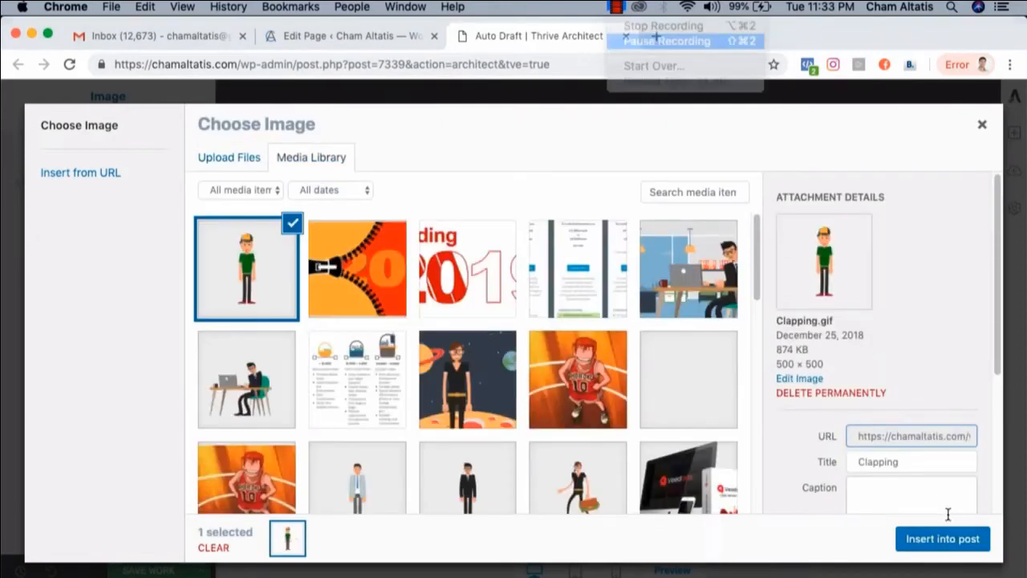
pyautogui.click(966, 544)
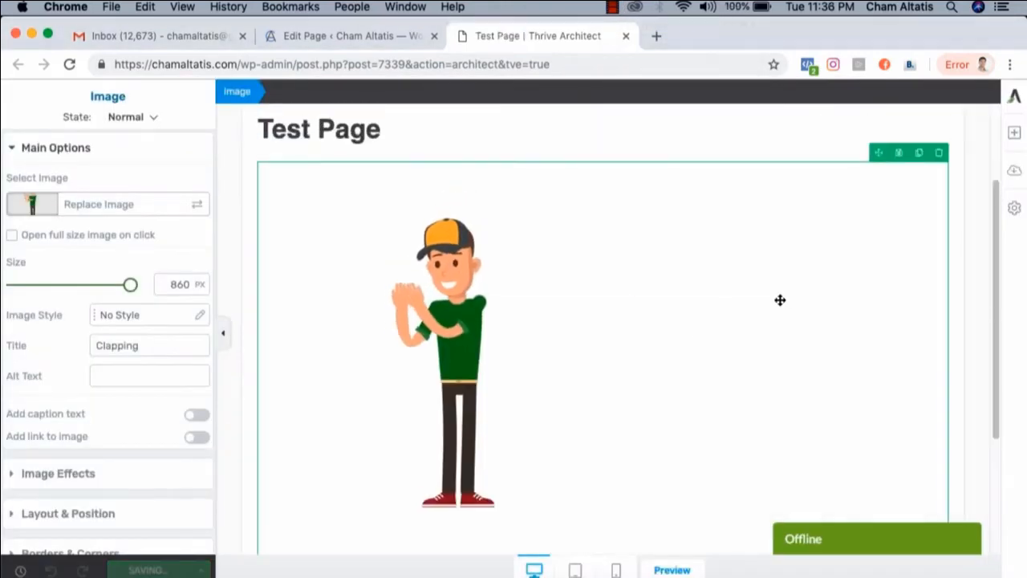
# Add a two-column Columns element below the clapping boy image and move the image into its first column
pyautogui.scroll(3, 779, 299)
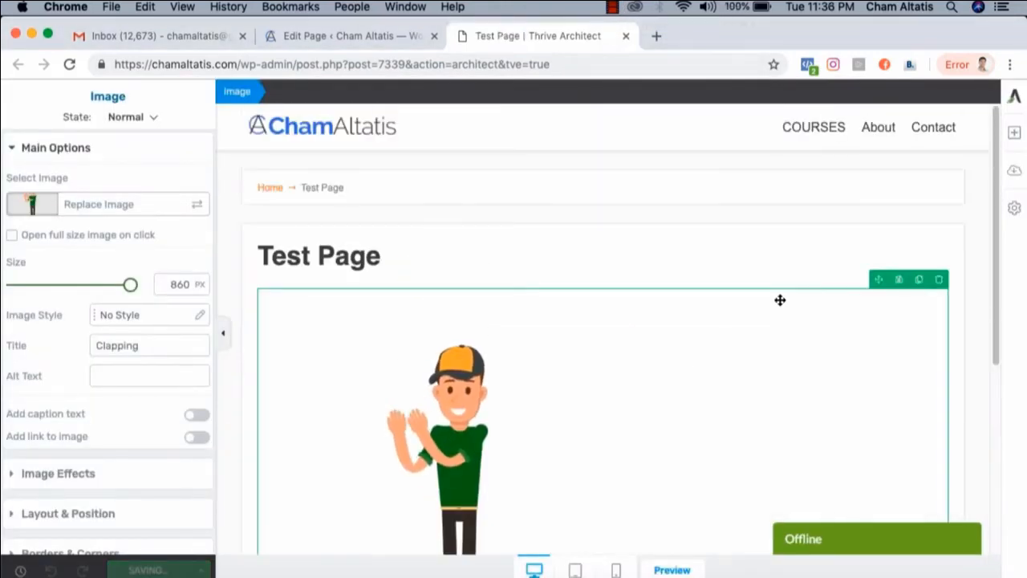
pyautogui.scroll(-3, 779, 299)
pyautogui.scroll(2, 779, 302)
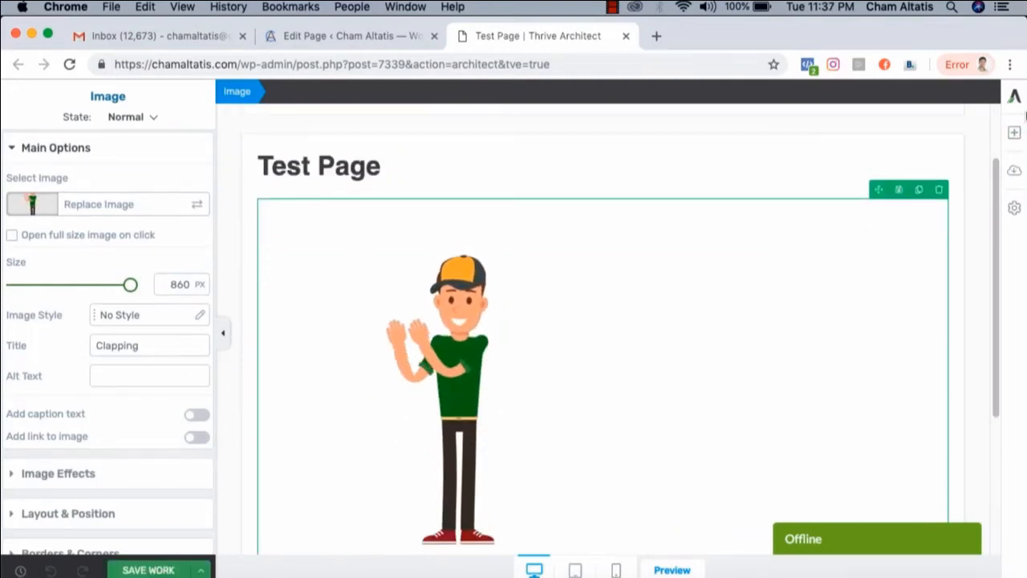
pyautogui.click(1013, 132)
pyautogui.scroll(-3, 931, 265)
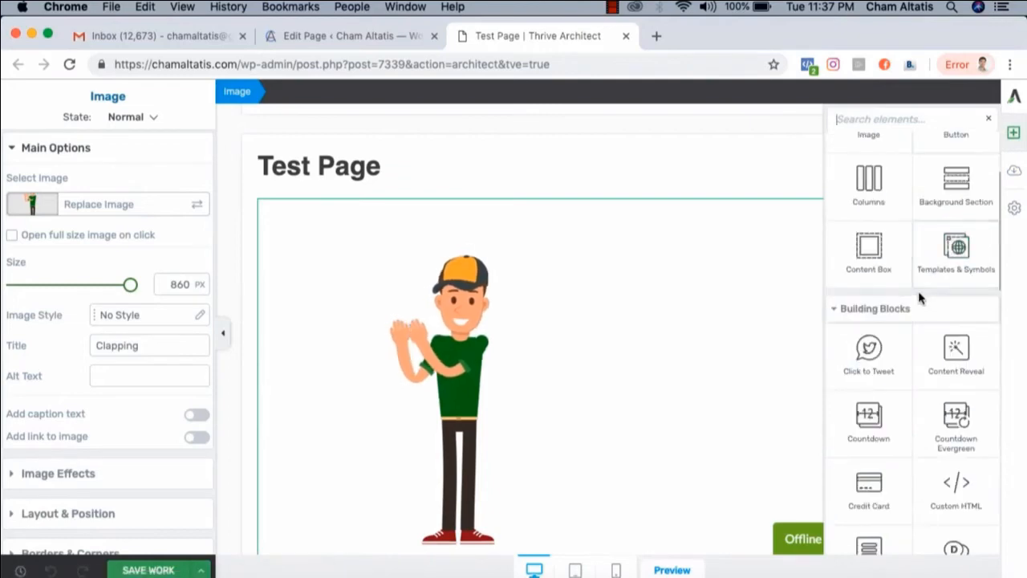
pyautogui.click(868, 181)
pyautogui.click(523, 507)
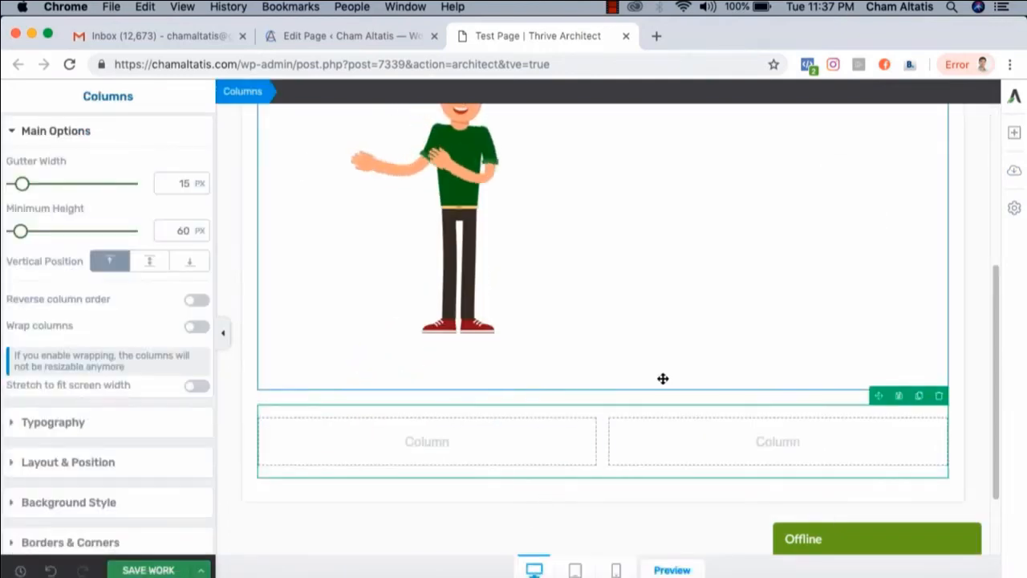
pyautogui.click(470, 192)
pyautogui.moveTo(471, 193); pyautogui.dragTo(446, 442)
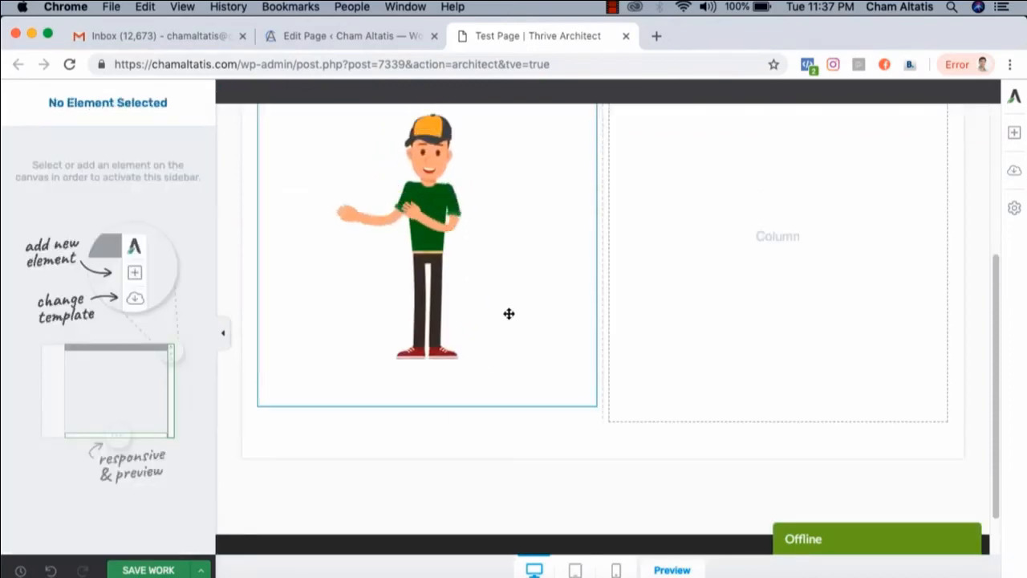
# Add a Heading element to the empty second column beside the clapping boy image
pyautogui.click(1015, 132)
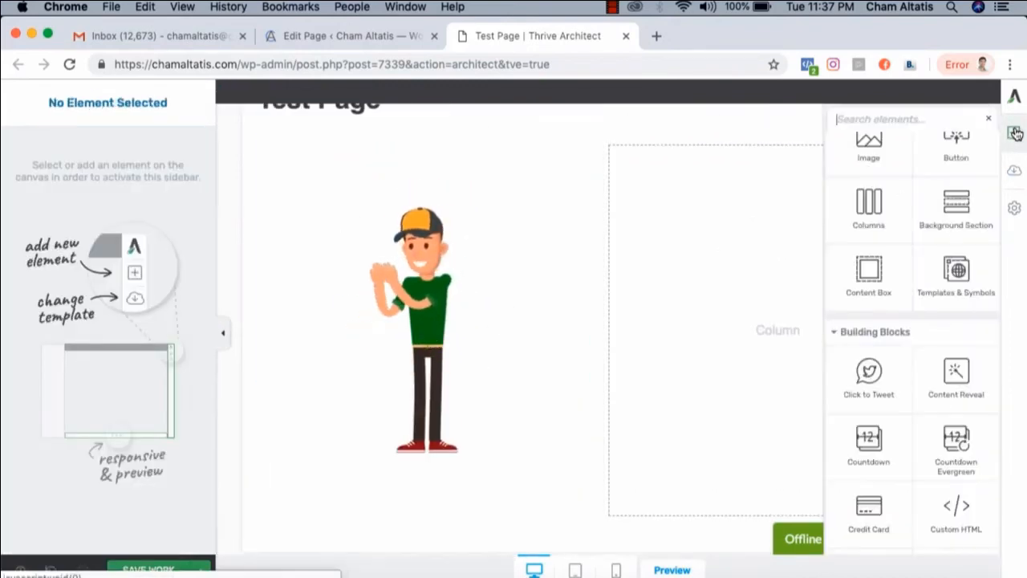
pyautogui.scroll(2, 917, 223)
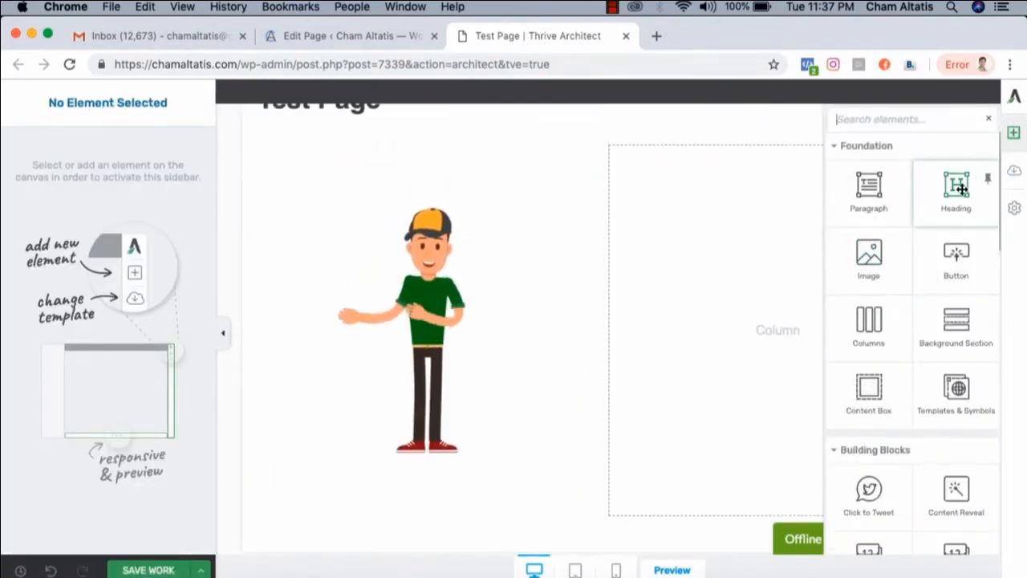
pyautogui.moveTo(957, 186); pyautogui.dragTo(756, 305)
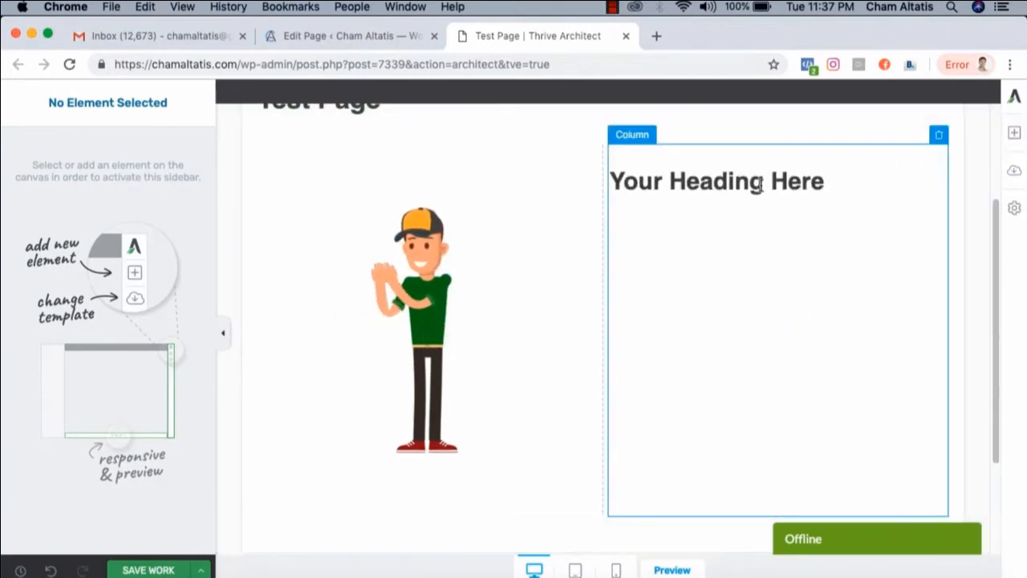
# Add a Paragraph element below the heading in the second column and append the filler text ".jbsijdcn;lksdcmsldc,as;d" to its placeholder text
pyautogui.click(1015, 132)
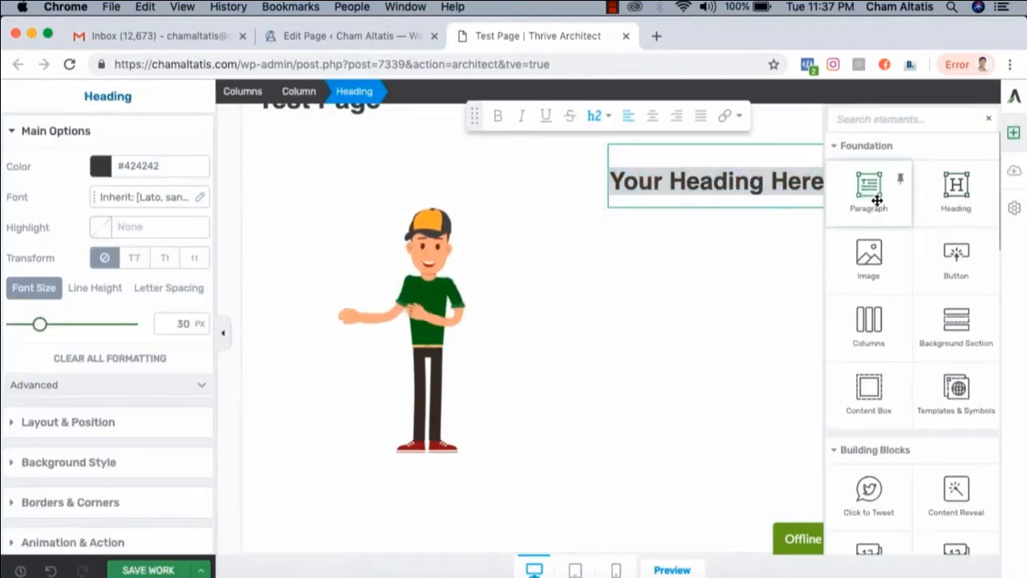
pyautogui.moveTo(877, 200); pyautogui.dragTo(725, 211)
pyautogui.click(728, 219)
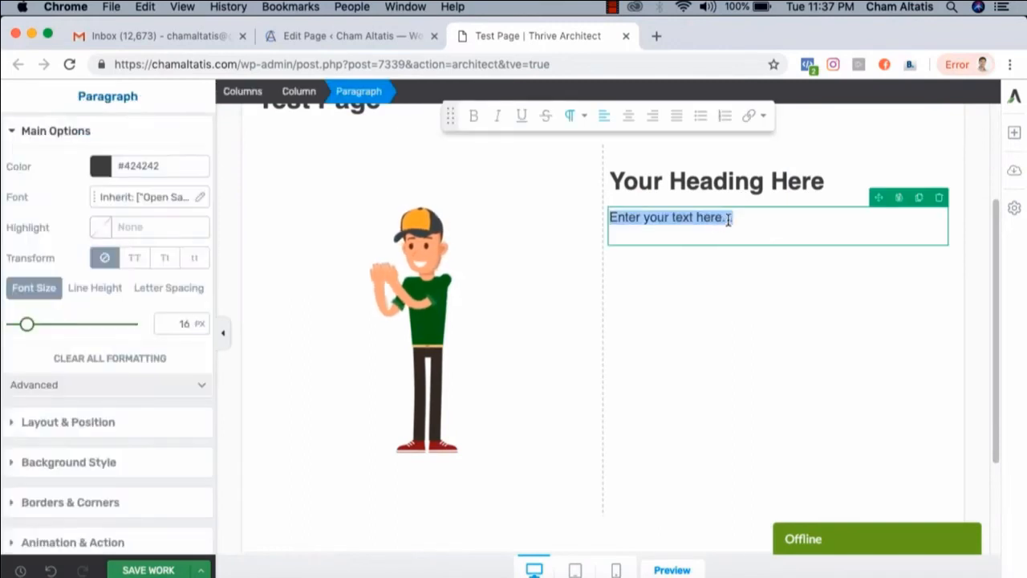
pyautogui.click(728, 218)
pyautogui.write('.jbsijdcn;lksdcmsldc,as;d')
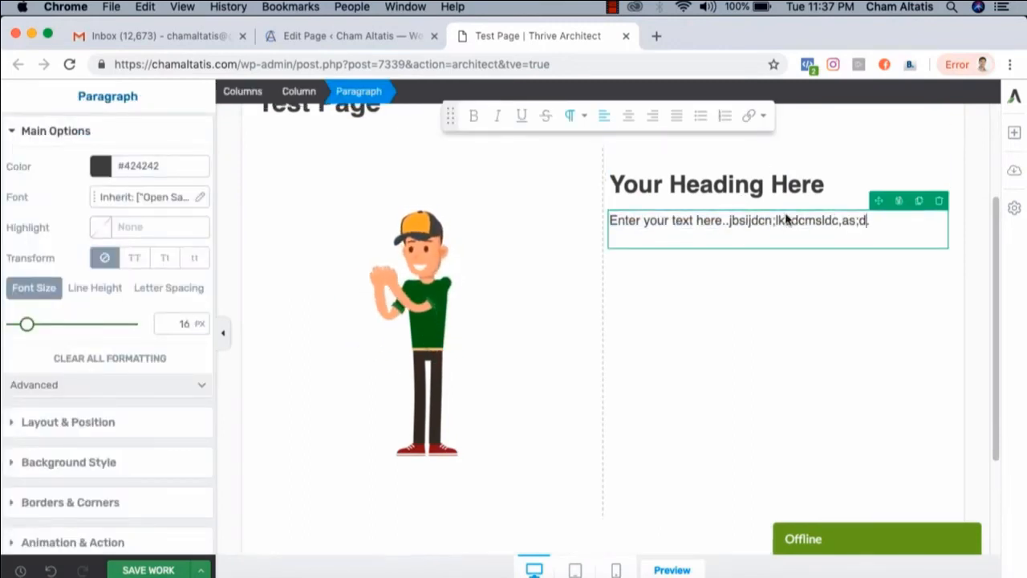
# Review the Test Page layout, examining the animated clapping boy beside the heading and paragraph
pyautogui.scroll(3, 821, 231)
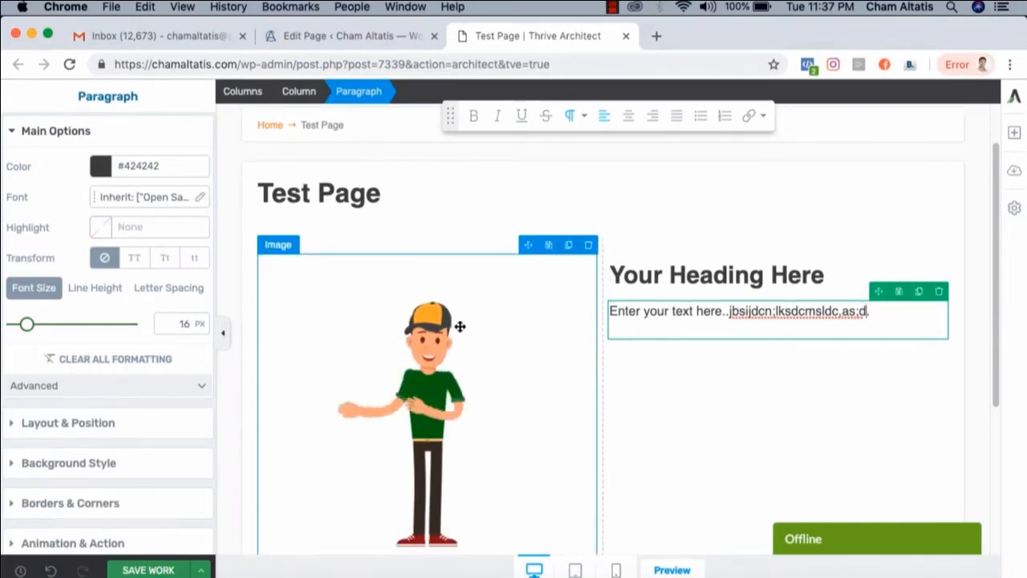
pyautogui.scroll(-3, 525, 334)
pyautogui.scroll(3, 520, 335)
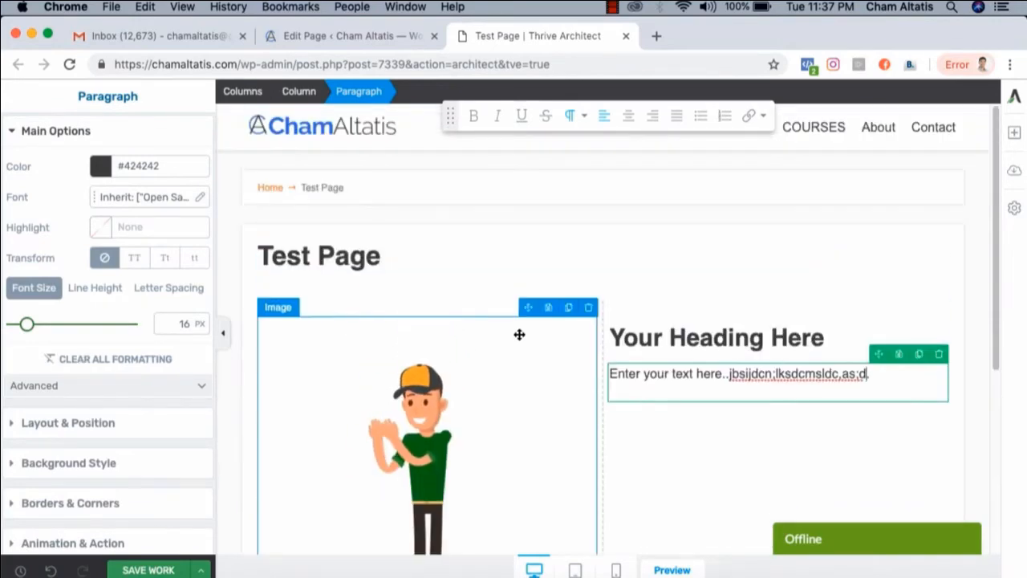
pyautogui.scroll(-2, 522, 337)
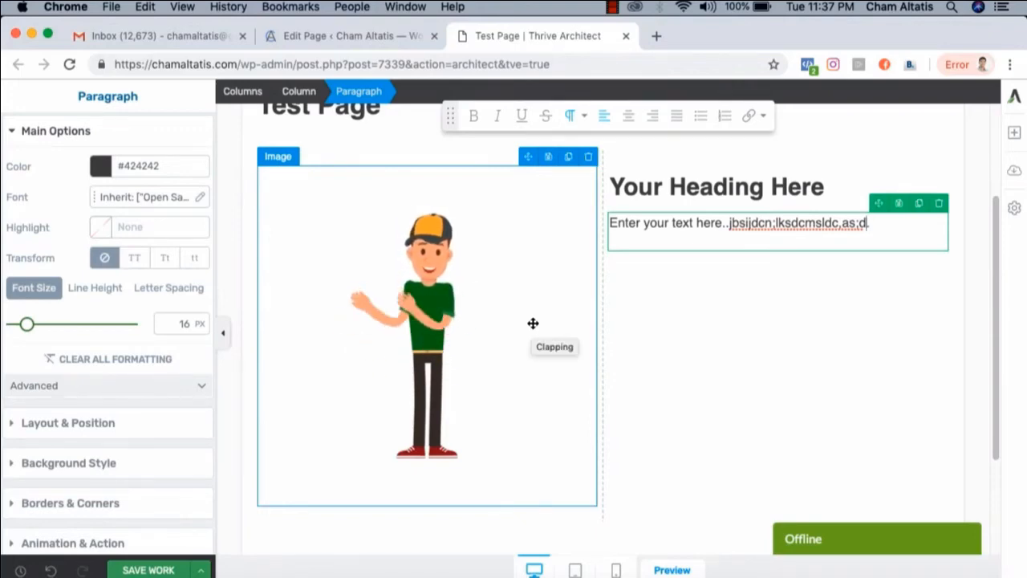
pyautogui.scroll(1, 529, 317)
pyautogui.scroll(3, 526, 312)
pyautogui.scroll(-4, 532, 310)
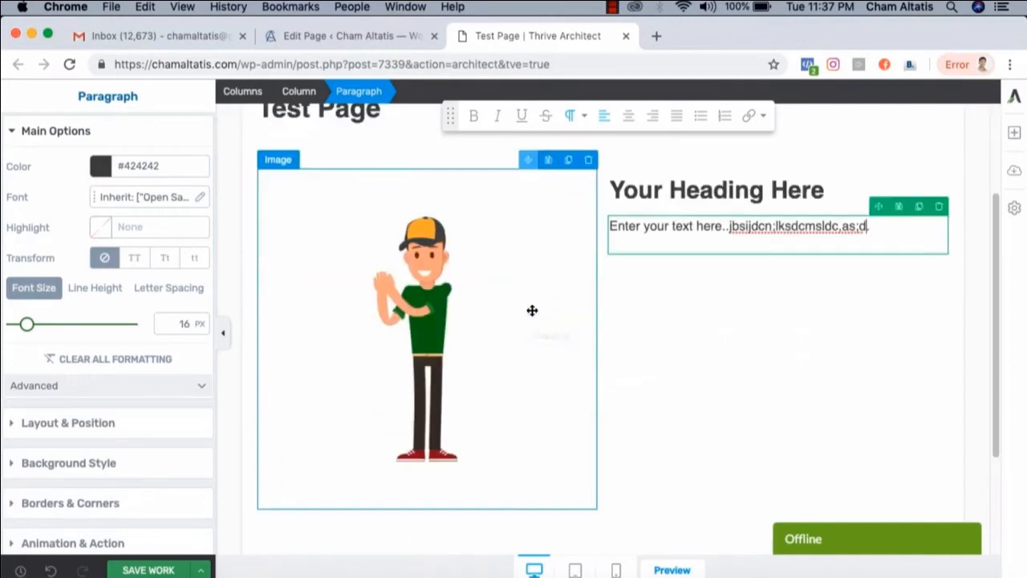
pyautogui.scroll(3, 532, 311)
pyautogui.scroll(2, 532, 308)
pyautogui.scroll(-6, 532, 309)
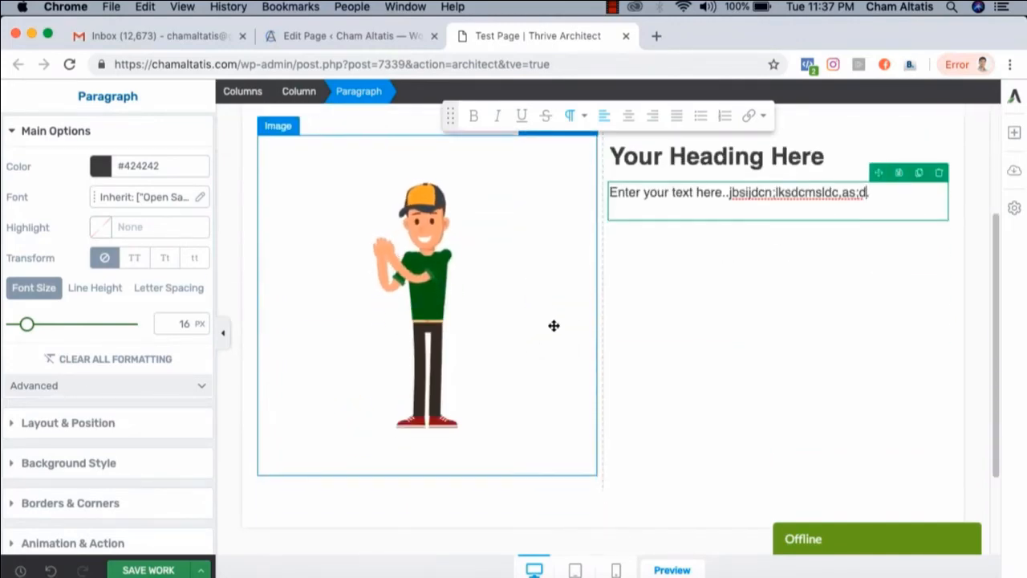
pyautogui.scroll(3, 956, 343)
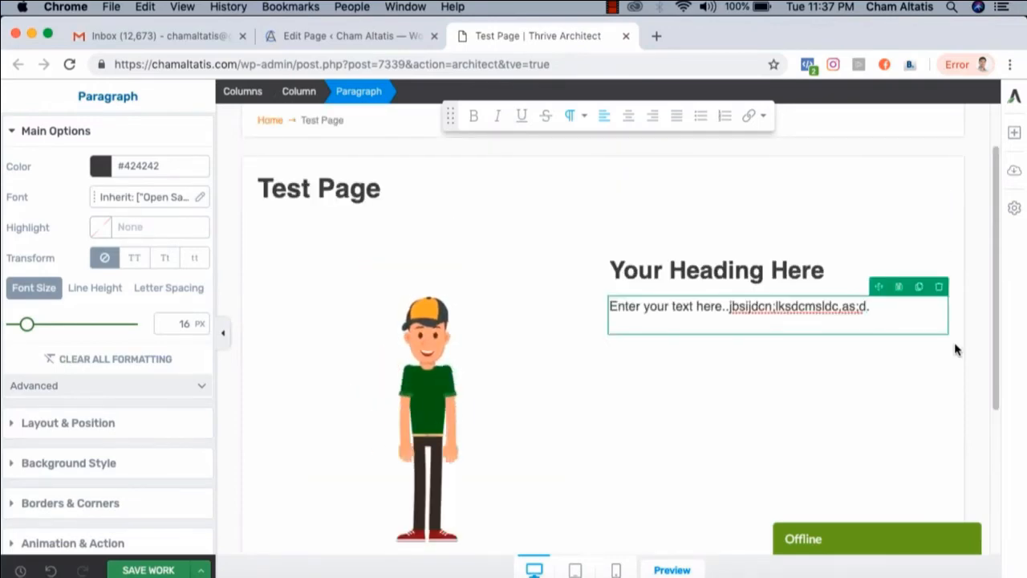
# Switch to Camtasia, view the walking woman's park scene at about 10 seconds on the timeline, and switch to the Keynote slides
pyautogui.click(847, 574)
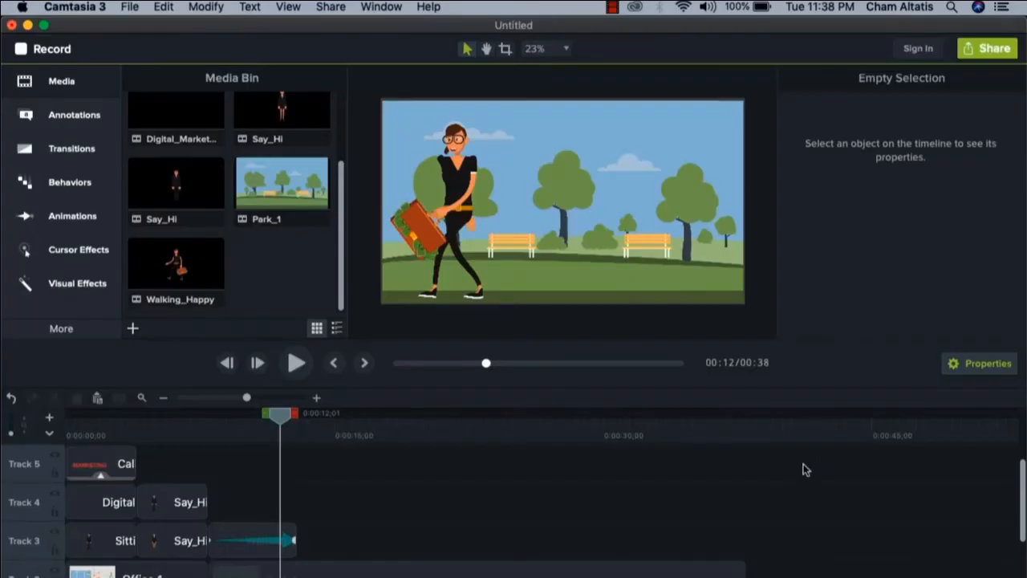
pyautogui.scroll(1, 795, 465)
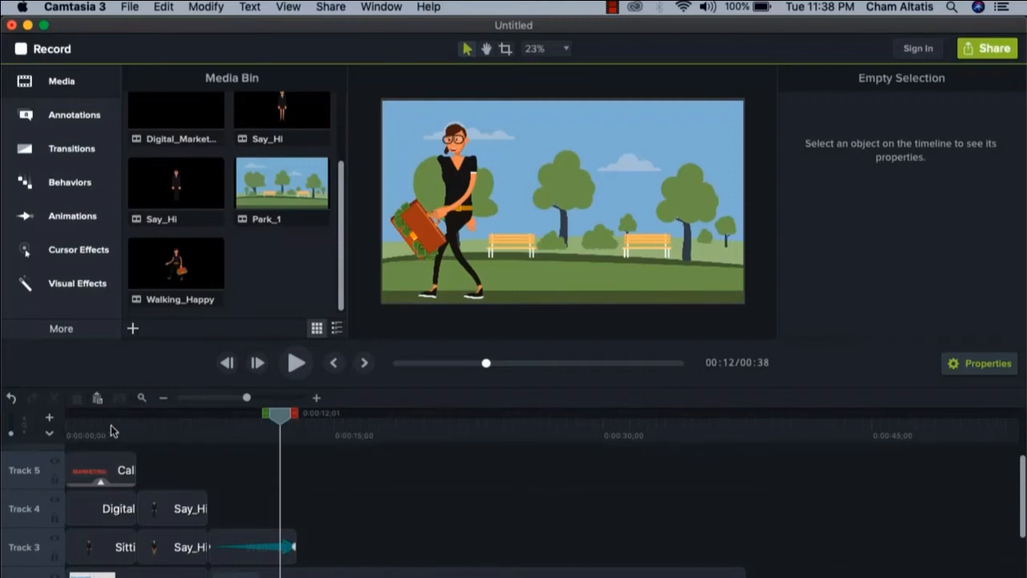
pyautogui.click(251, 429)
pyautogui.click(476, 500)
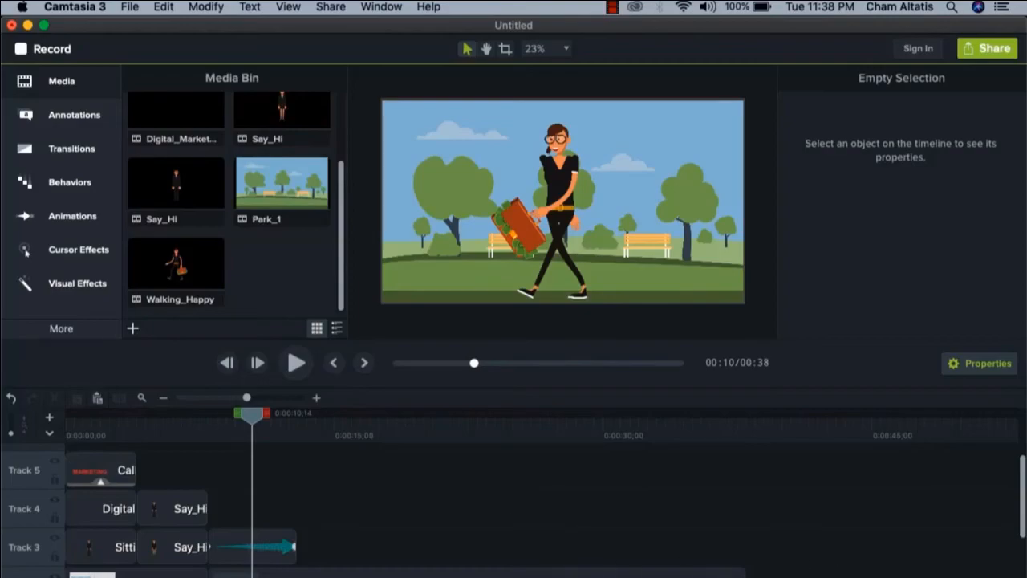
pyautogui.click(826, 573)
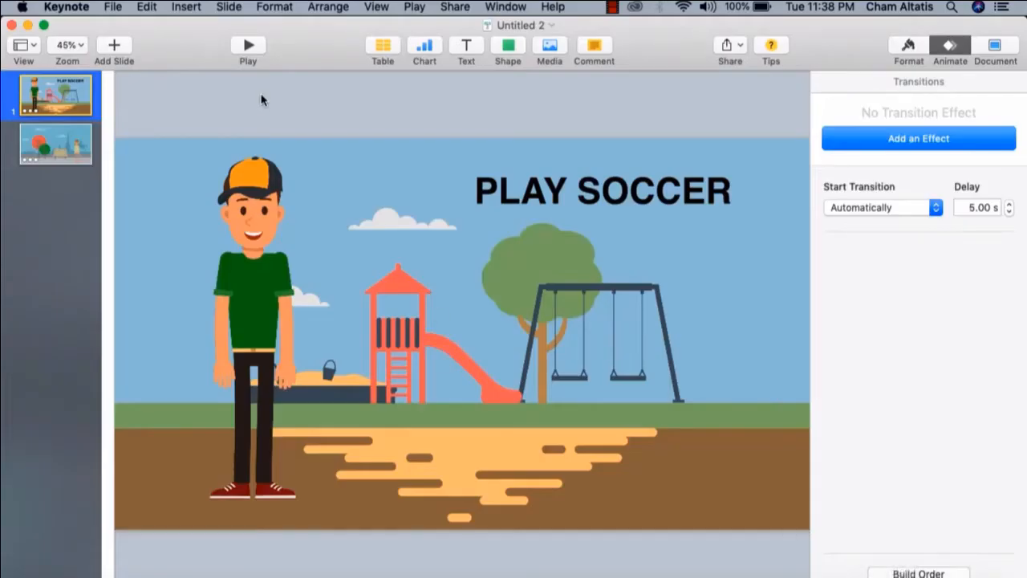